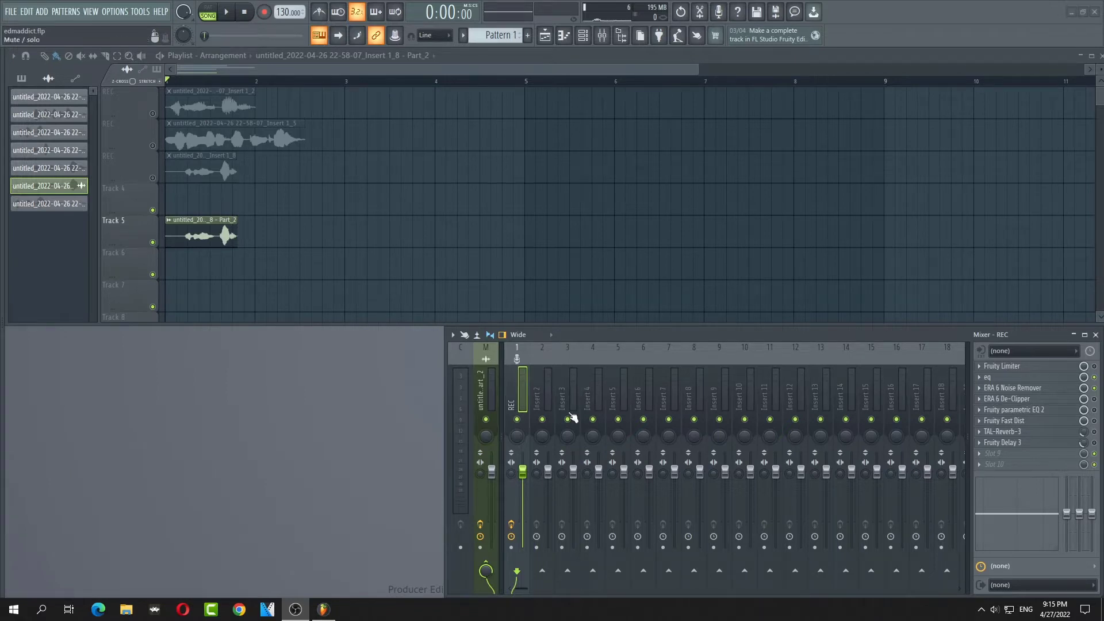
Arm mixer track Insert 2 for recording with mono input In 1, accepting the switch to external input only.
{"action": "left_click", "coordinate": [537, 548]}
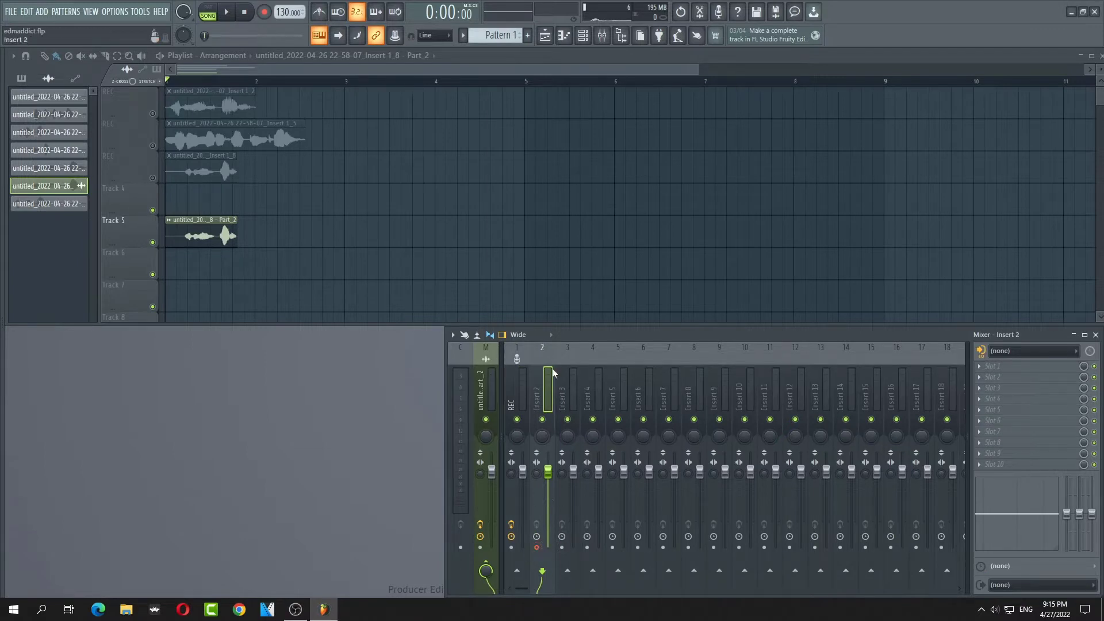
{"action": "left_click", "coordinate": [1015, 352]}
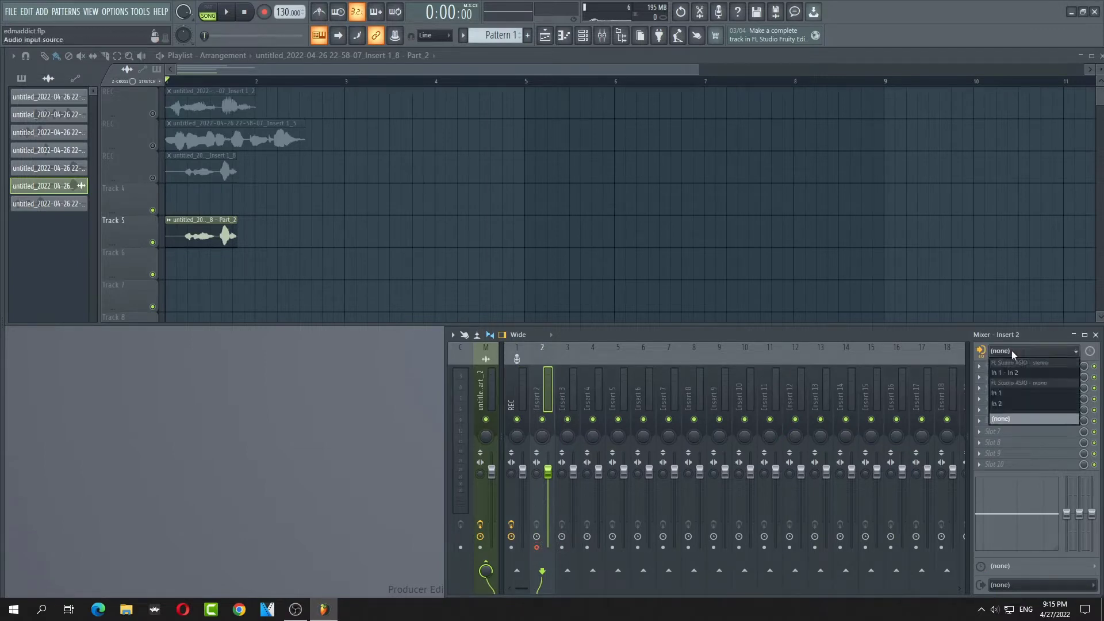
{"action": "left_click", "coordinate": [1009, 392]}
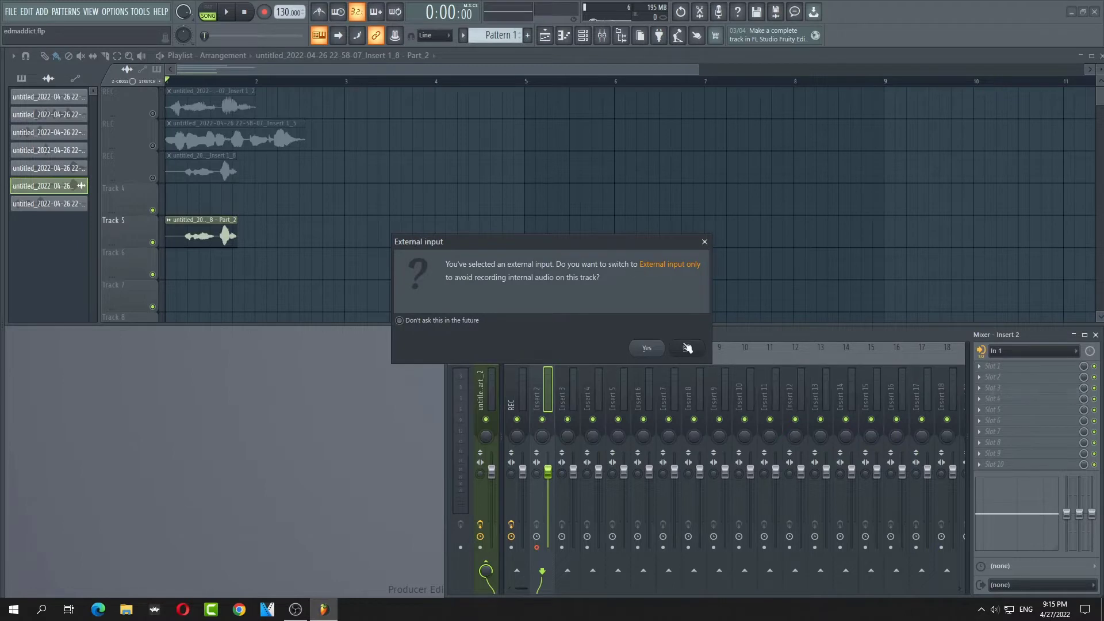
{"action": "left_click", "coordinate": [648, 348]}
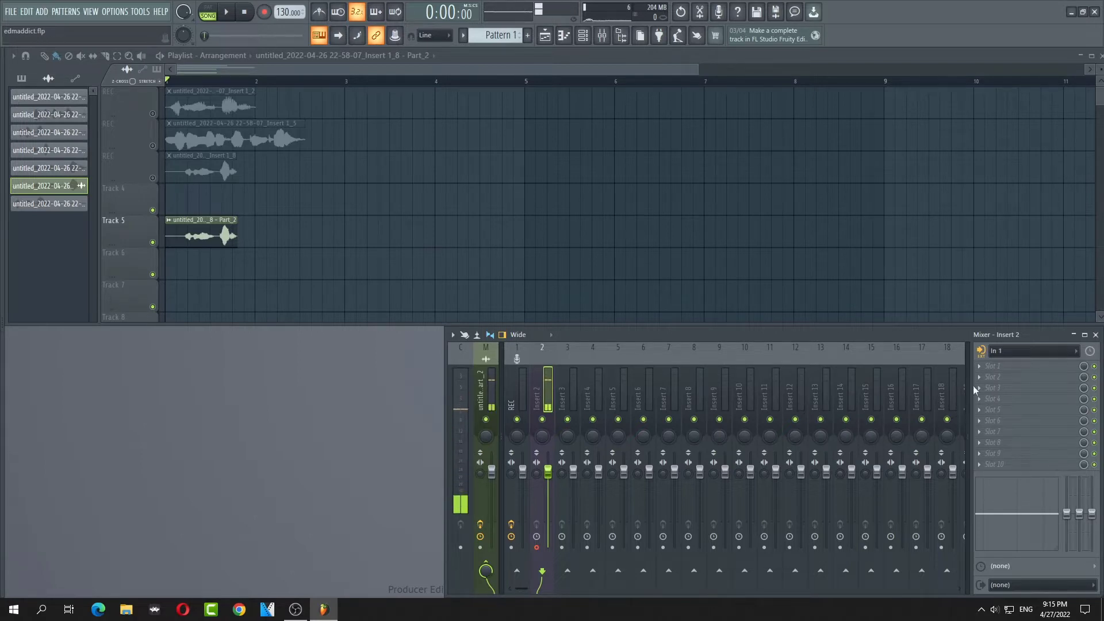
Add the Fruity Limiter effect to the first slot of the Insert 2 mixer track.
{"action": "left_click", "coordinate": [990, 366]}
{"action": "left_click", "coordinate": [641, 17]}
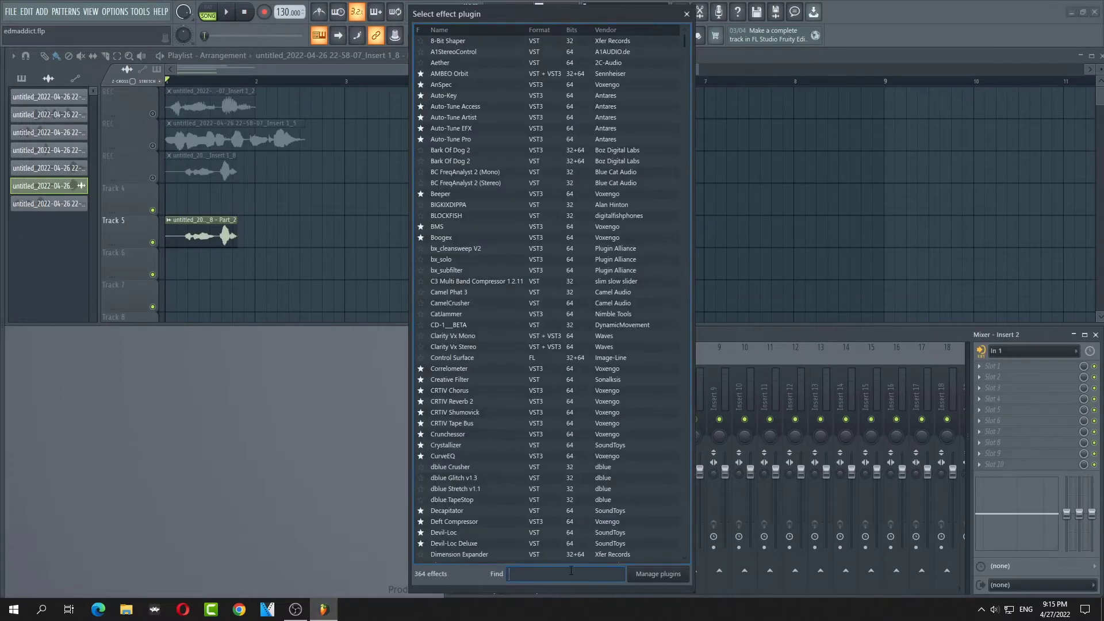
{"action": "type", "text": "limit"}
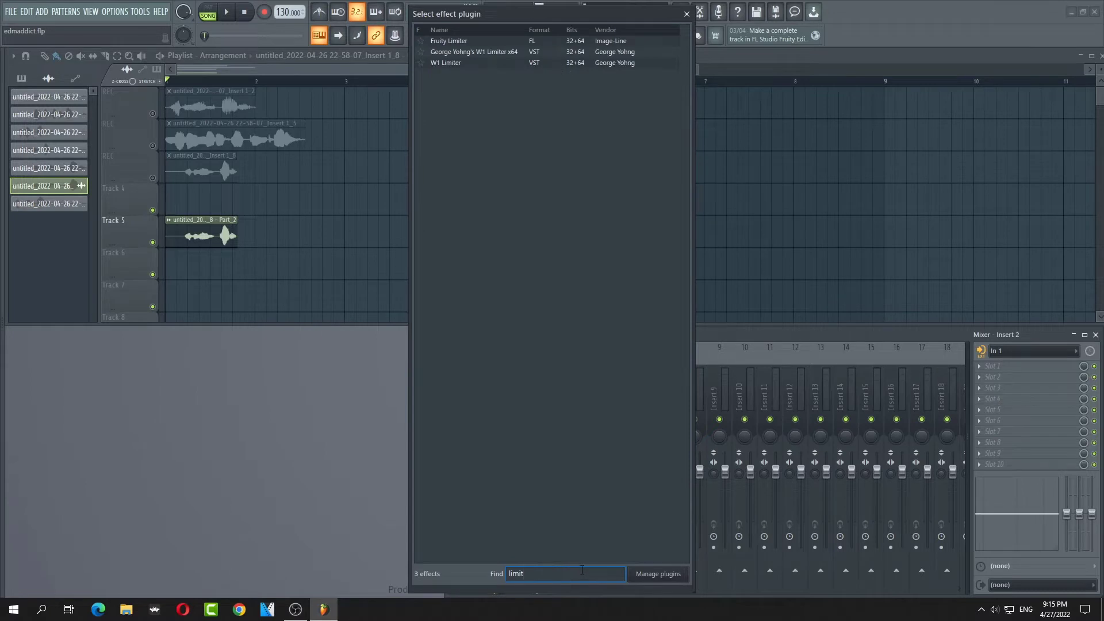
{"action": "double_click", "coordinate": [460, 41]}
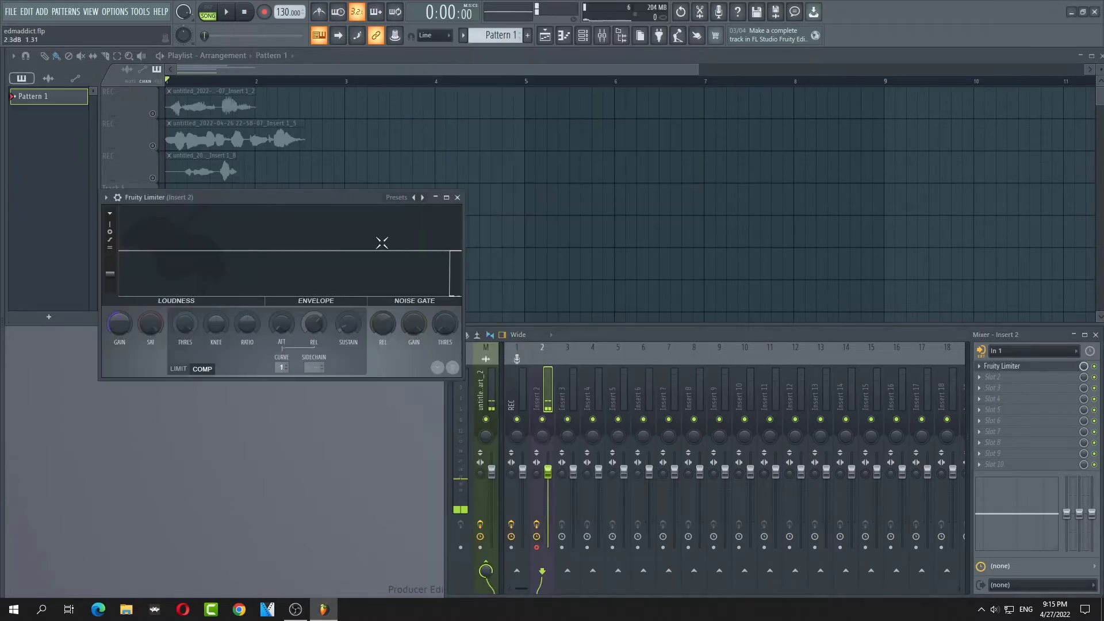
Load the Noise gate preset in Fruity Limiter, lower the gate threshold and close the plugin.
{"action": "left_click", "coordinate": [106, 197]}
{"action": "mouse_move", "coordinate": [161, 242]}
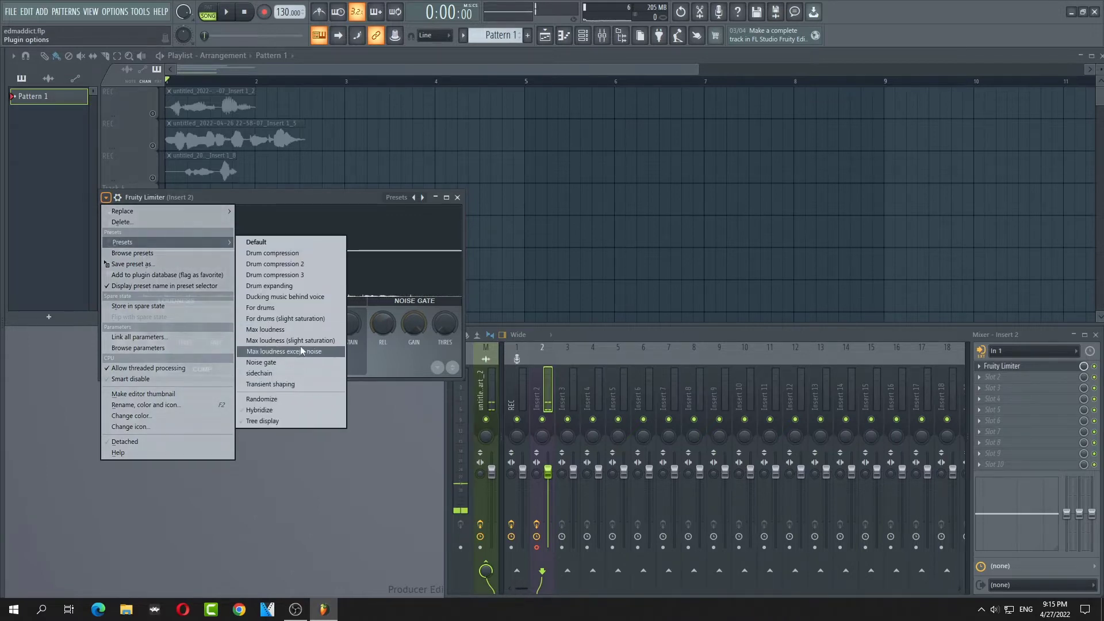
{"action": "left_click", "coordinate": [300, 364]}
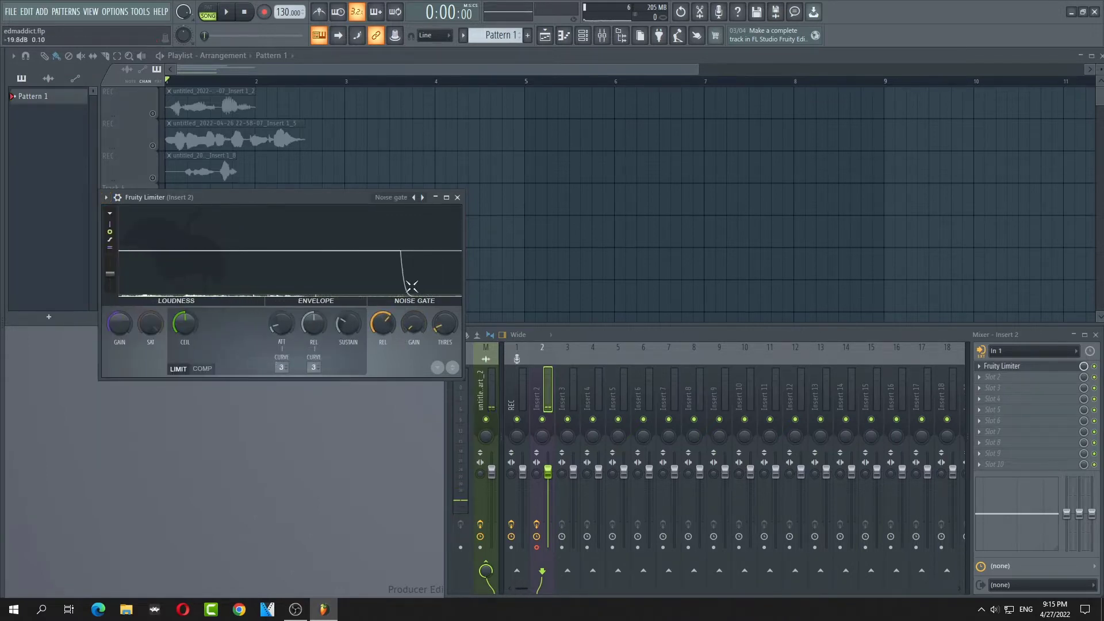
{"action": "left_click_drag", "start_coordinate": [444, 323], "coordinate": [445, 363]}
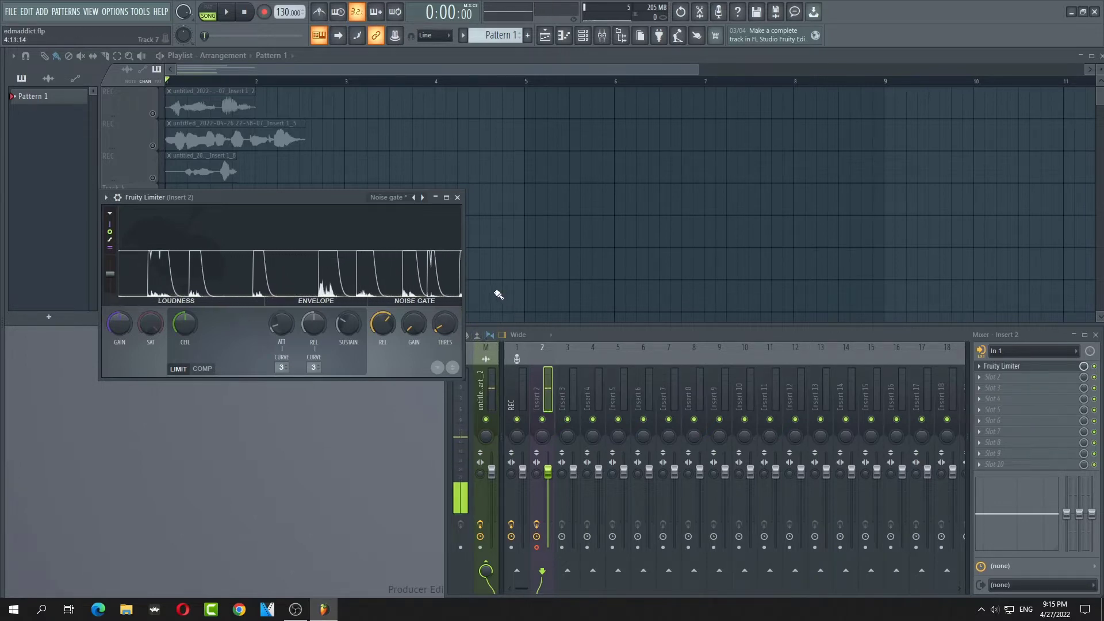
{"action": "left_click", "coordinate": [458, 198]}
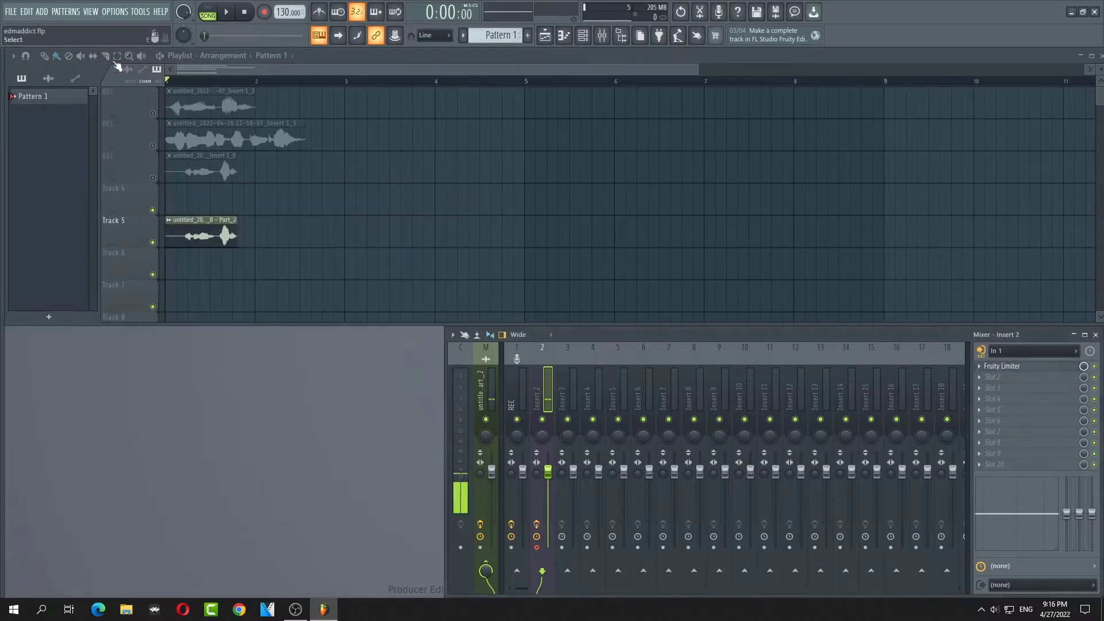
{"action": "left_click", "coordinate": [91, 12]}
{"action": "mouse_move", "coordinate": [138, 18]}
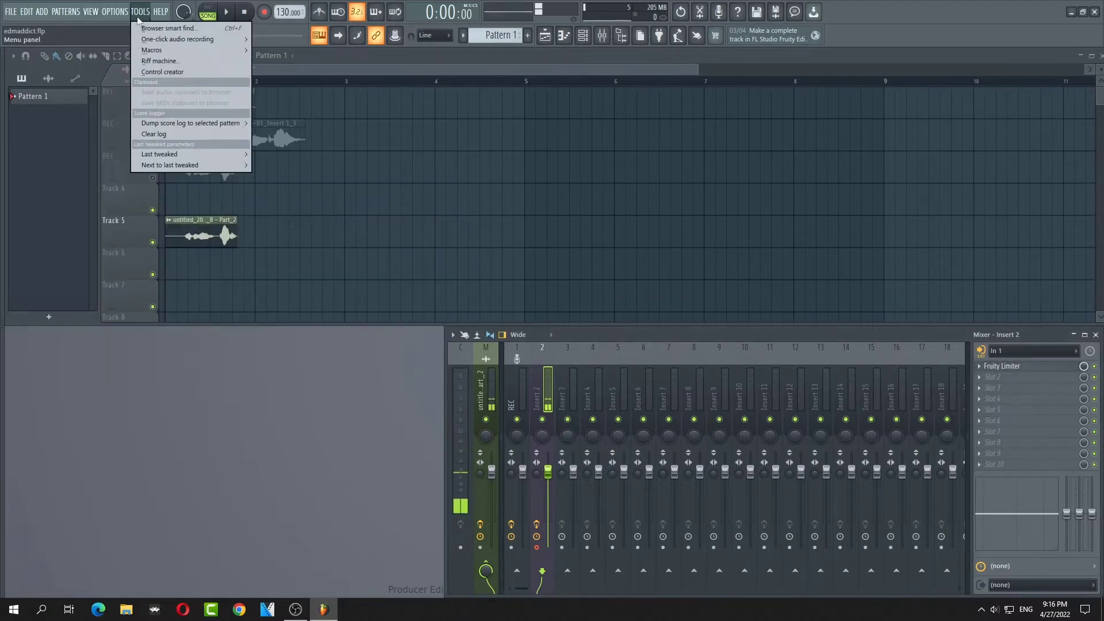
{"action": "mouse_move", "coordinate": [86, 15]}
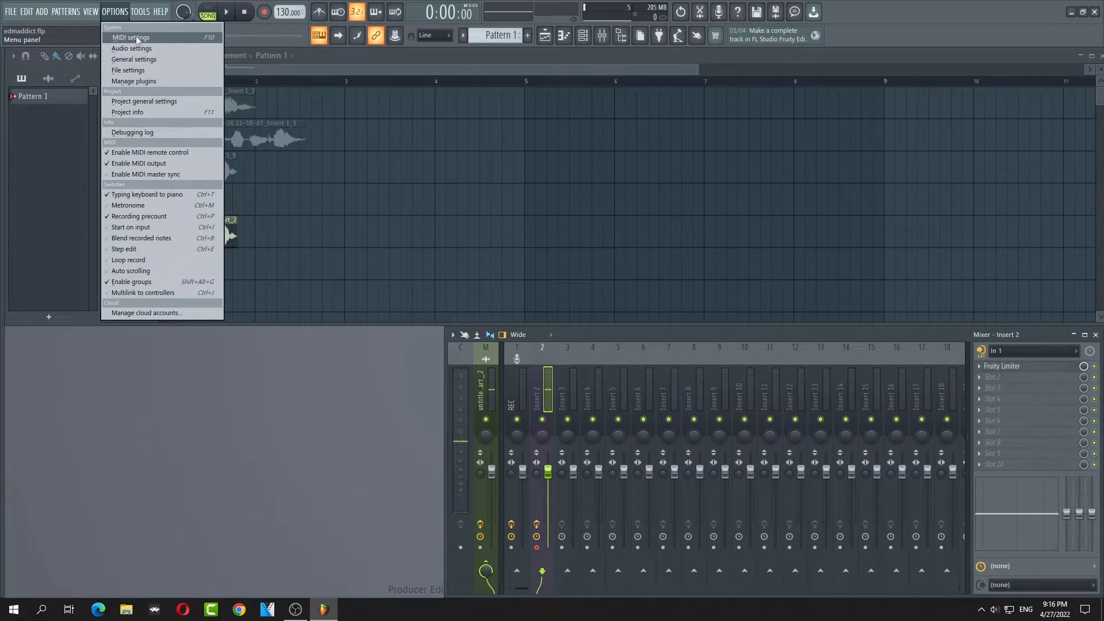
{"action": "left_click", "coordinate": [173, 102]}
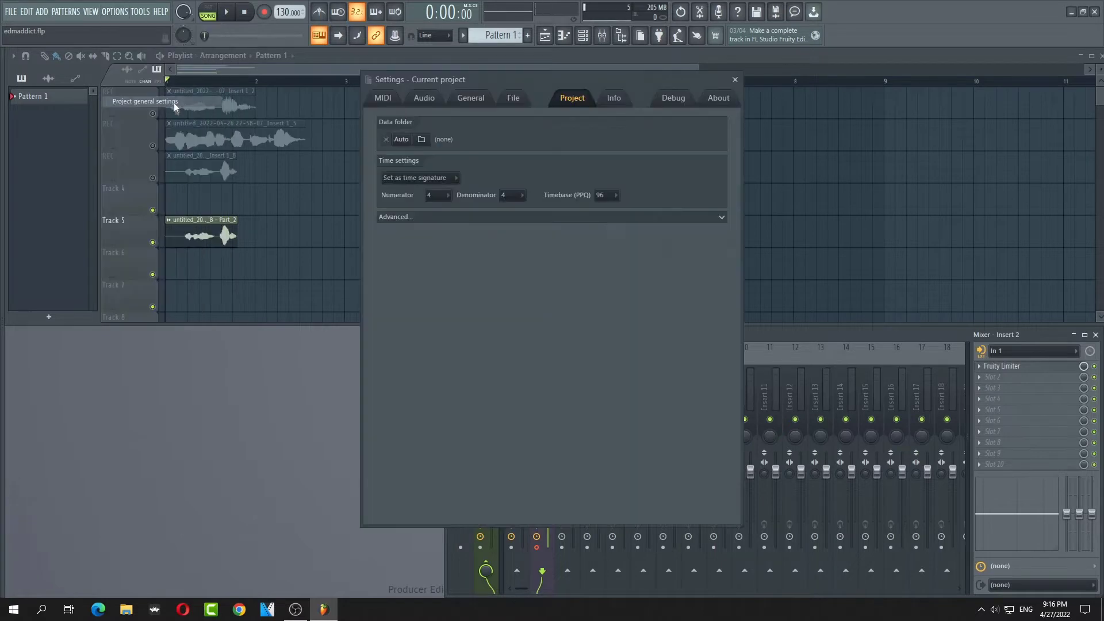
{"action": "left_click", "coordinate": [734, 80]}
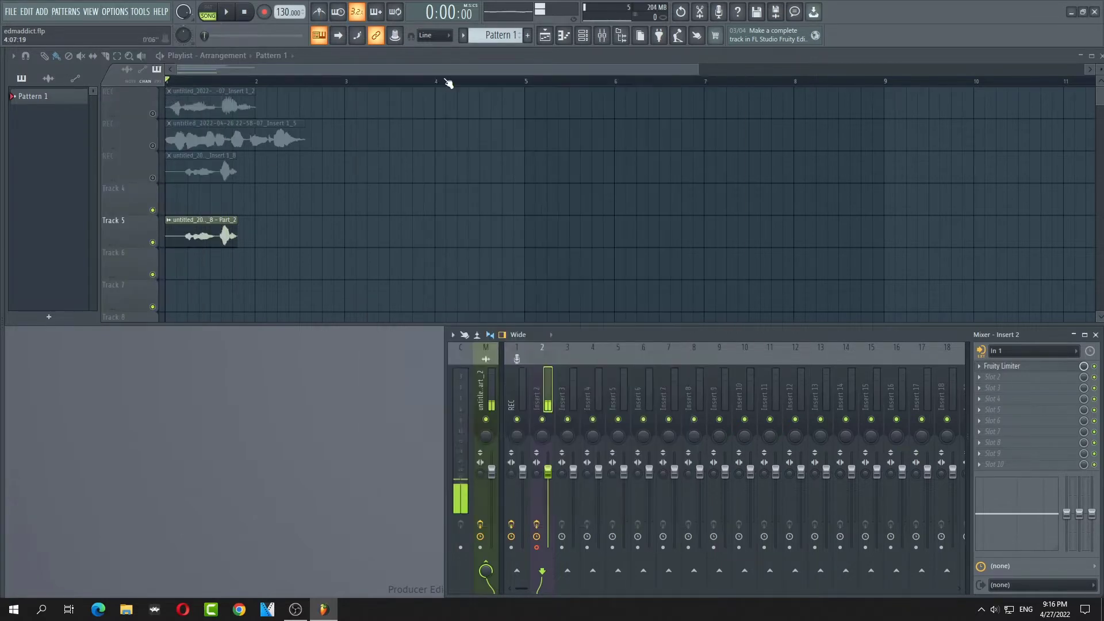
Set the FL Studio ASIO buffer length to 1024 in the audio settings.
{"action": "left_click", "coordinate": [116, 12]}
{"action": "mouse_move", "coordinate": [92, 17]}
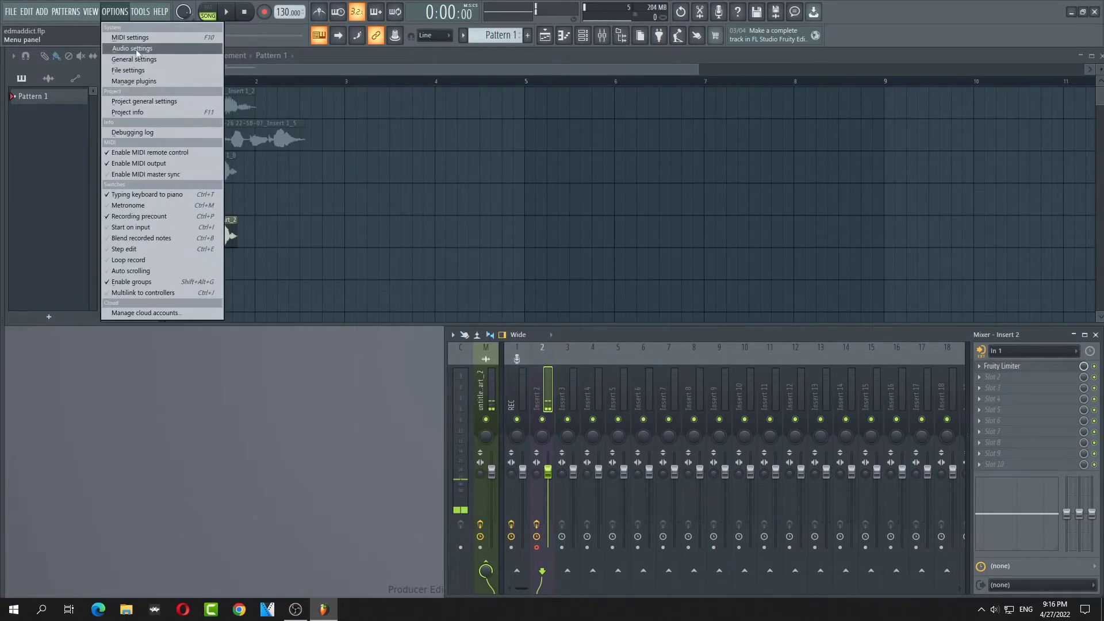
{"action": "left_click", "coordinate": [130, 49]}
{"action": "left_click", "coordinate": [455, 194]}
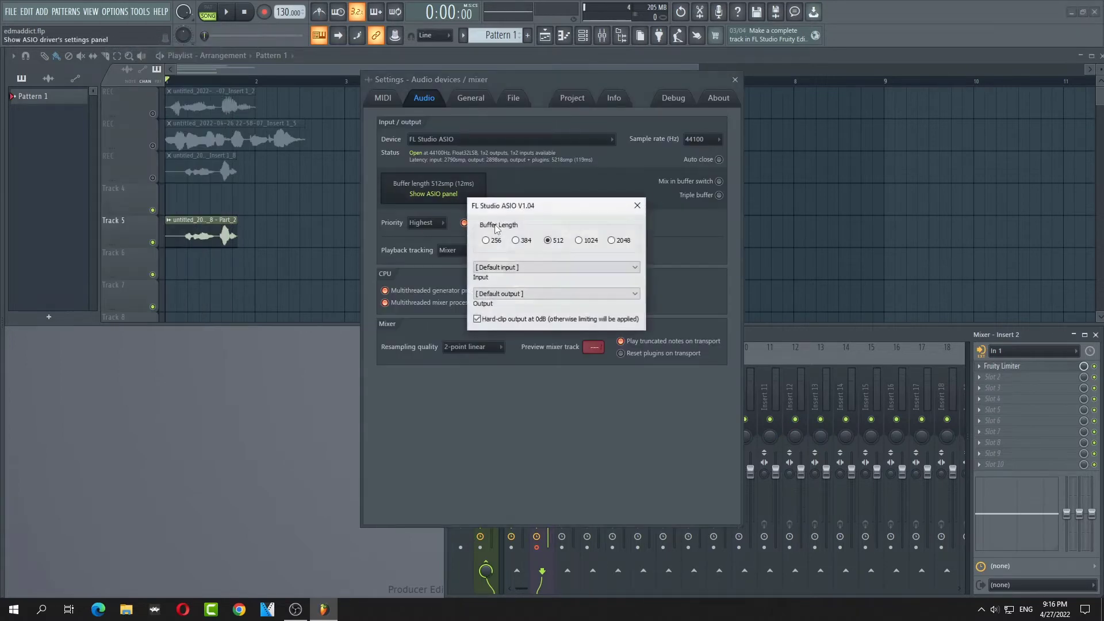
{"action": "left_click", "coordinate": [578, 240]}
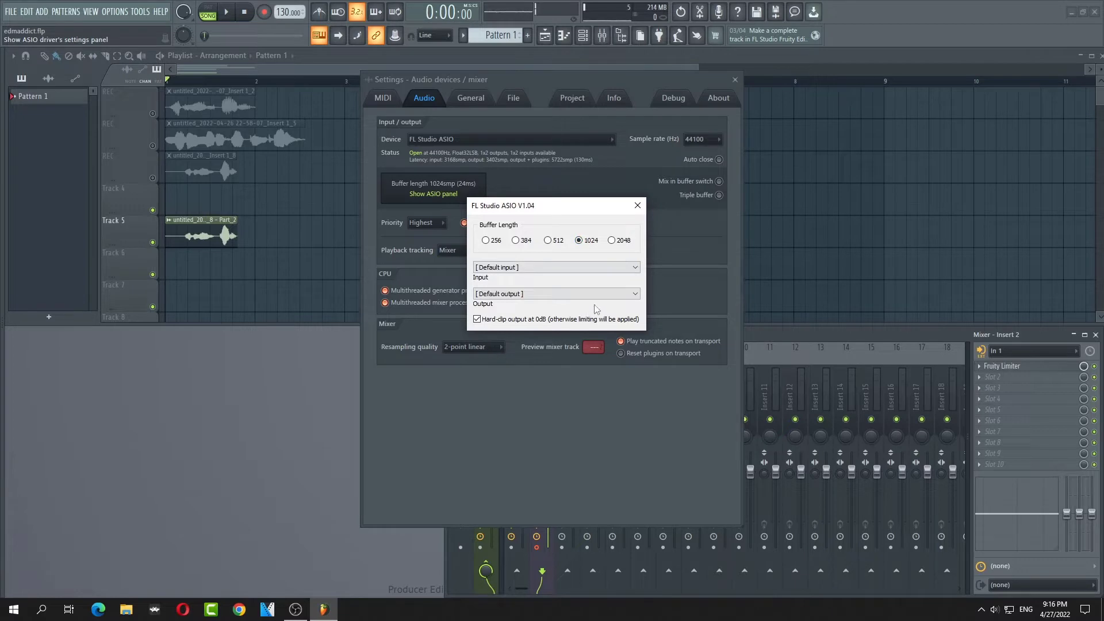
{"action": "left_click", "coordinate": [635, 208]}
Choose 2-point linear as the mixer resampling quality and close the audio settings.
{"action": "left_click", "coordinate": [495, 347]}
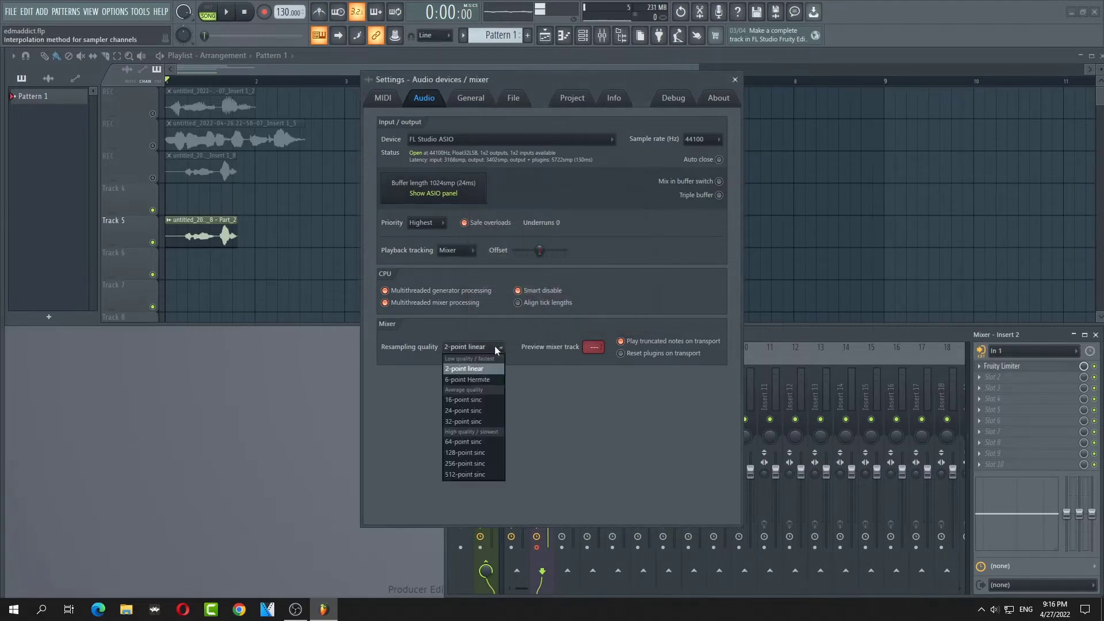
{"action": "left_click", "coordinate": [488, 370]}
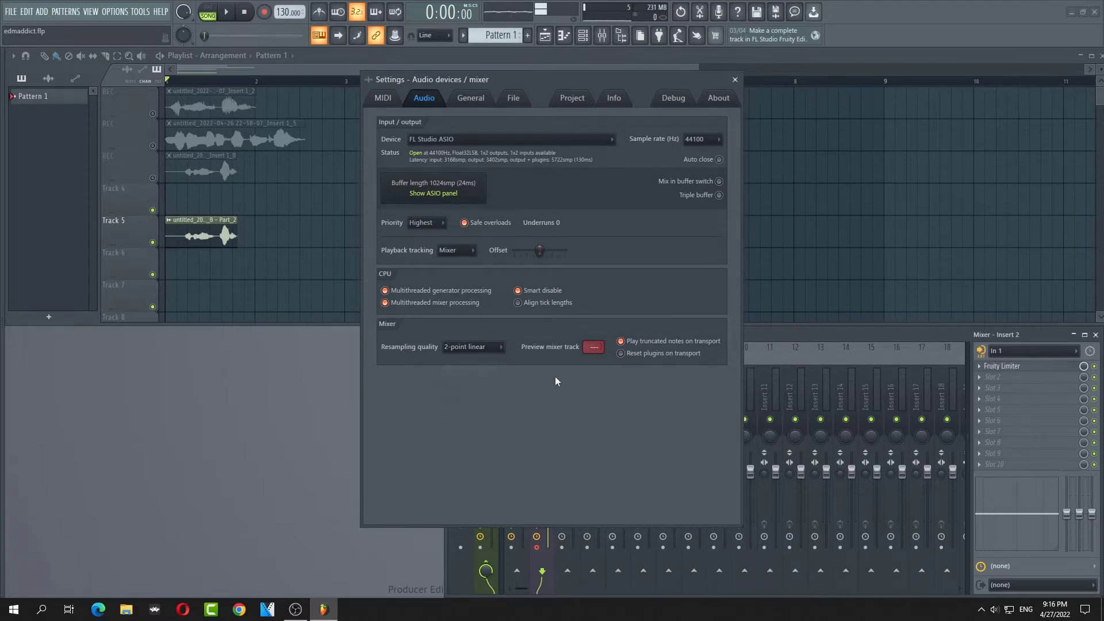
{"action": "left_click", "coordinate": [734, 79]}
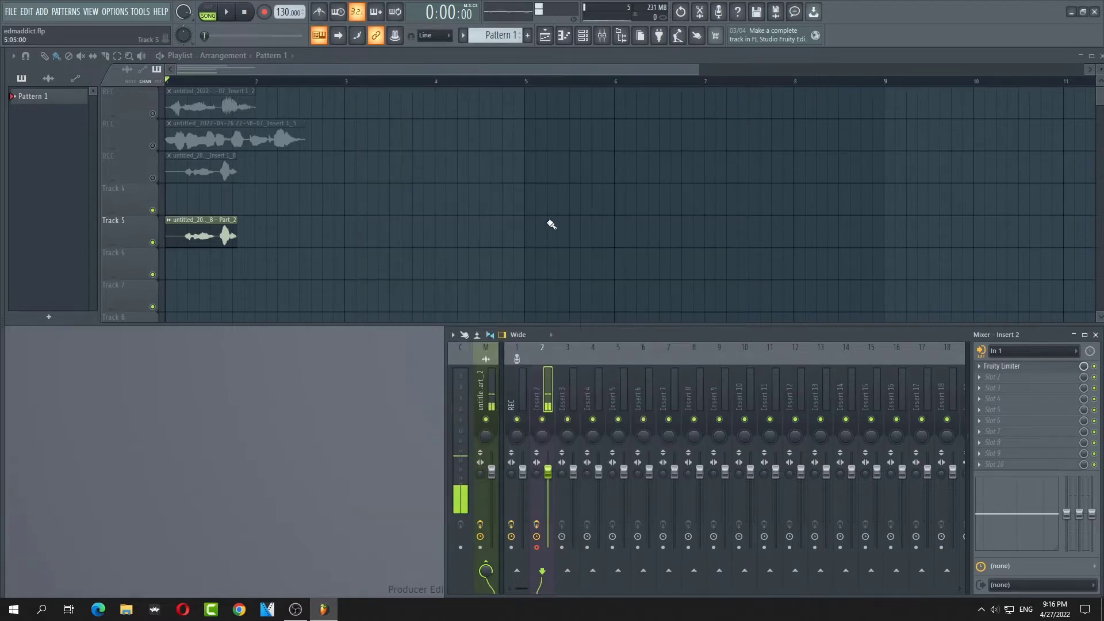
Record a vocal take into the playlist as an audio clip and play back part of it.
{"action": "left_click", "coordinate": [264, 12]}
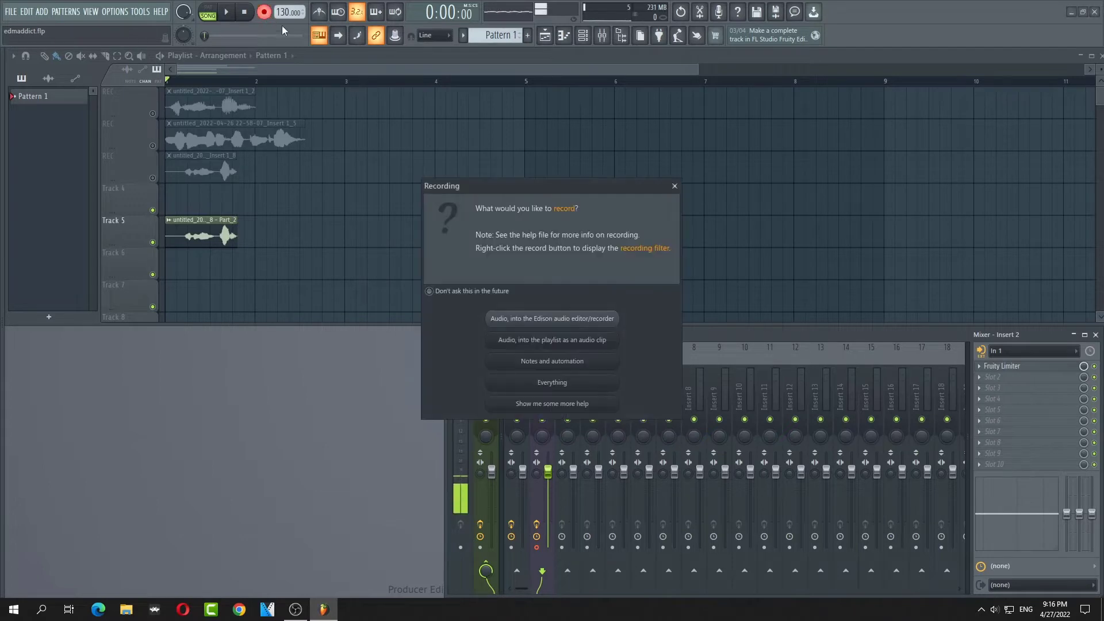
{"action": "left_click", "coordinate": [571, 343]}
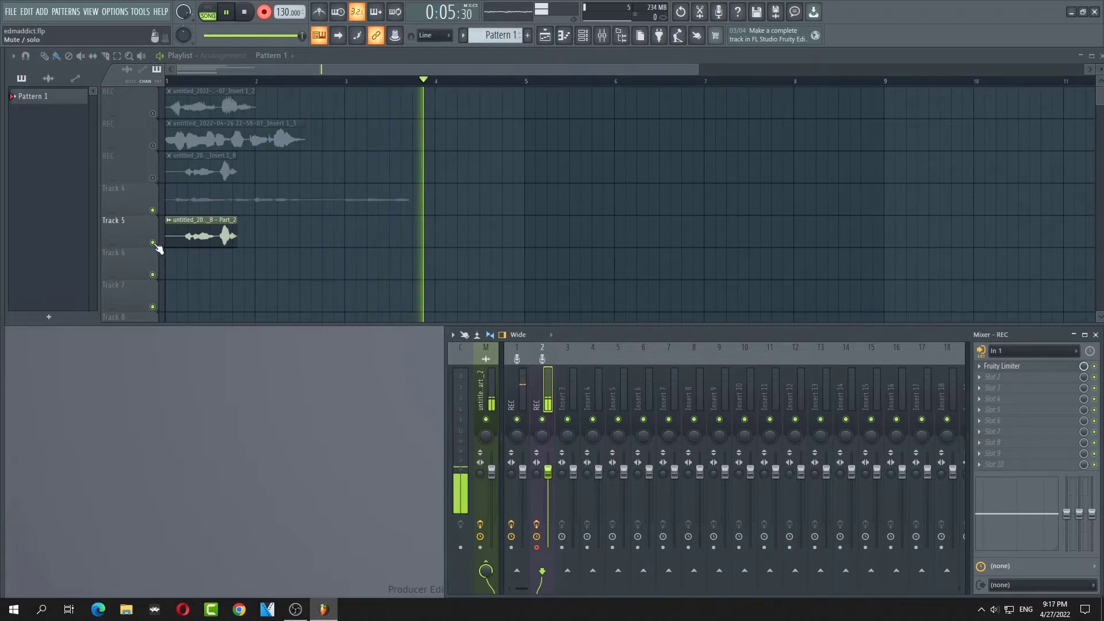
{"action": "key", "text": "space"}
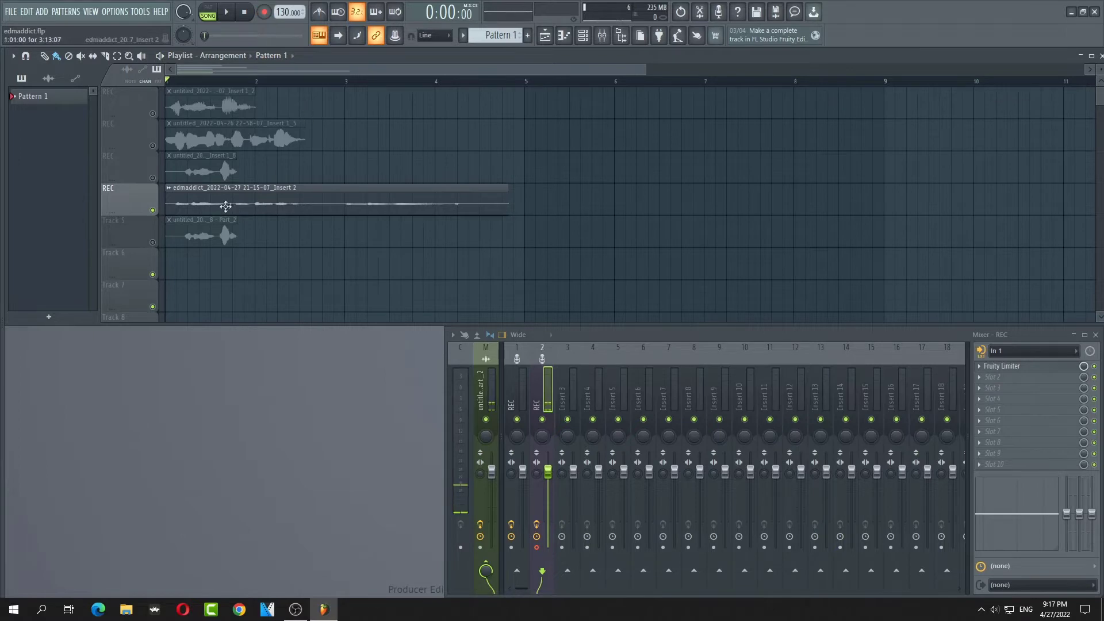
{"action": "key", "text": "space"}
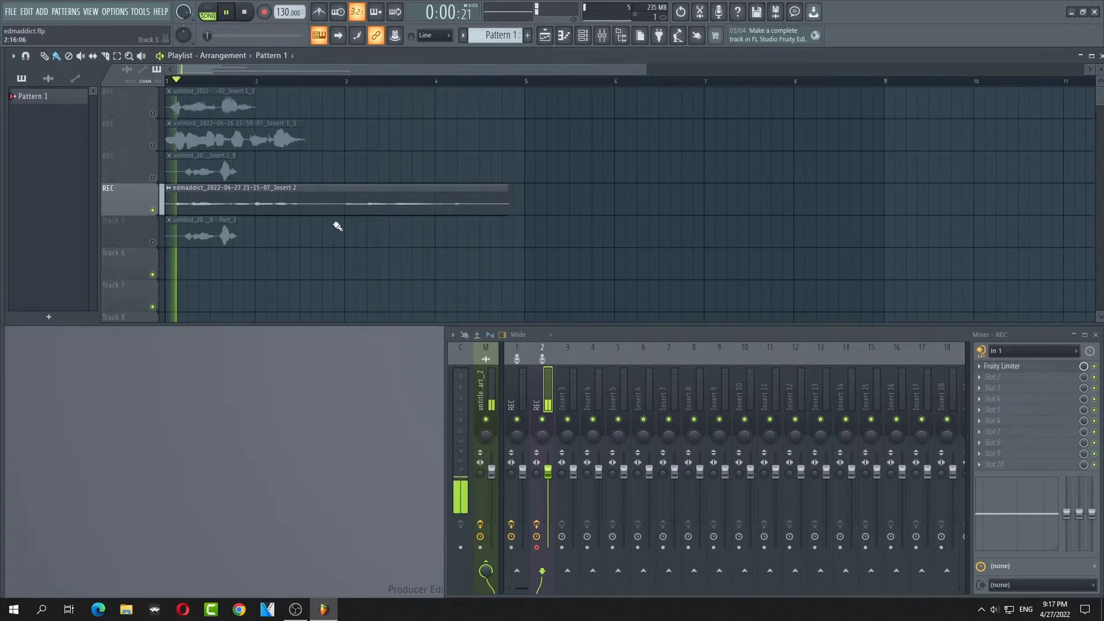
{"action": "left_click", "coordinate": [228, 14]}
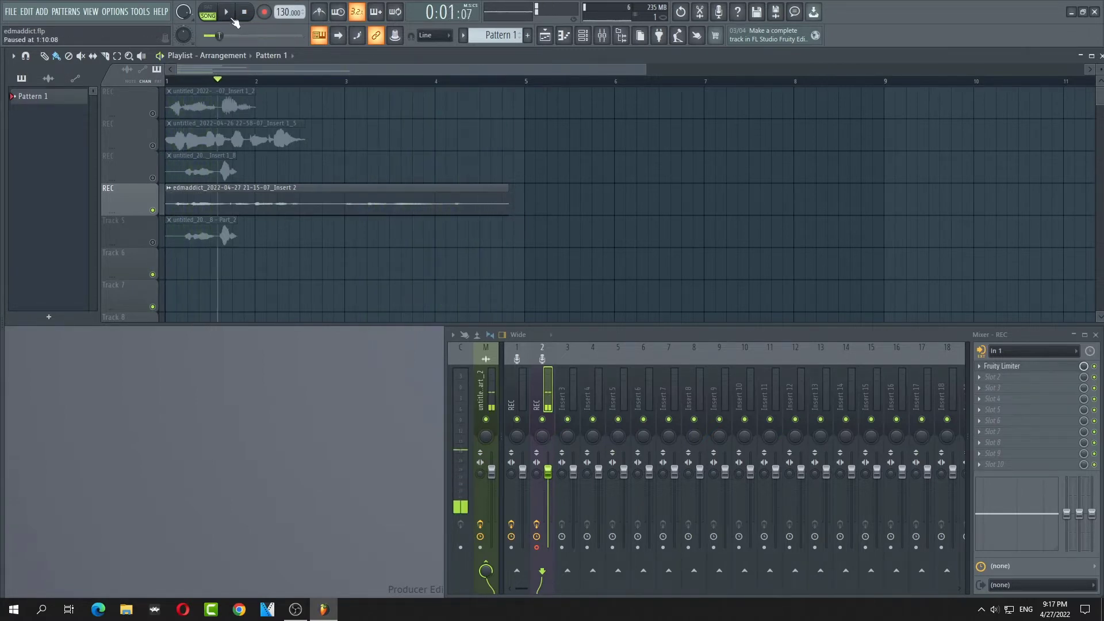
Open the newly recorded clip's sample in Edison and select its opening stretch up to about 0.254 s.
{"action": "left_click", "coordinate": [168, 189]}
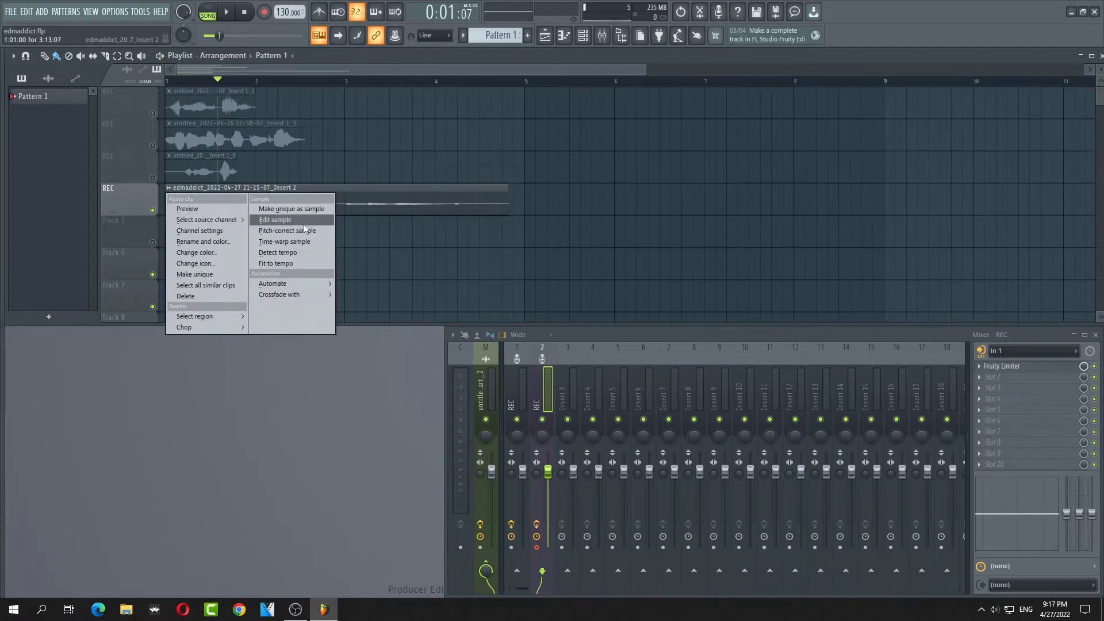
{"action": "left_click", "coordinate": [276, 220]}
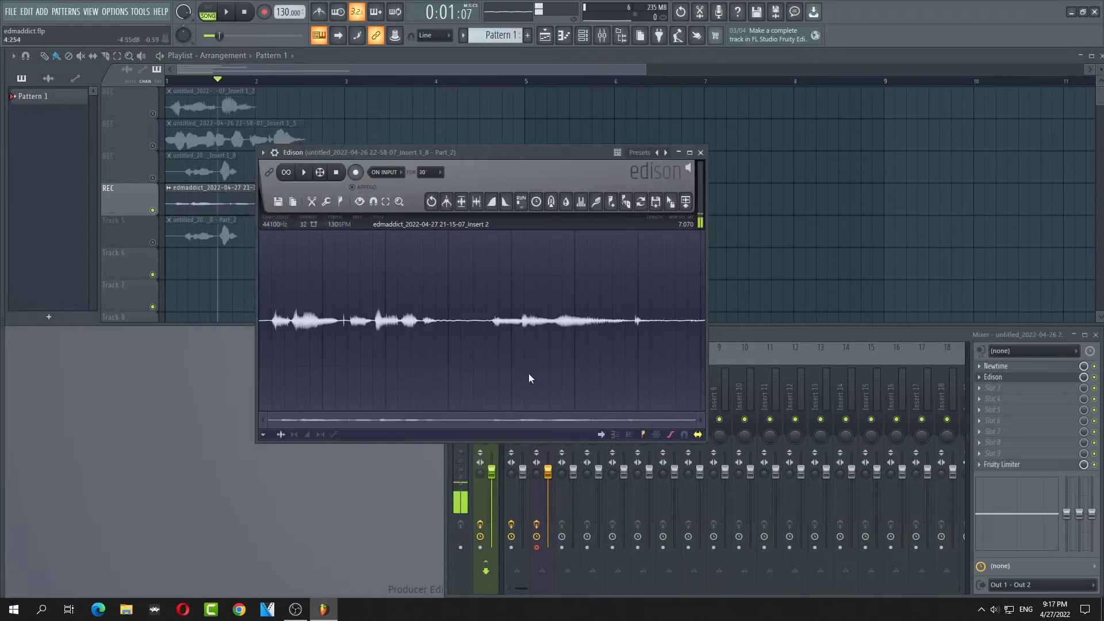
{"action": "scroll", "coordinate": [279, 368], "scroll_direction": "up", "scroll_amount": 3}
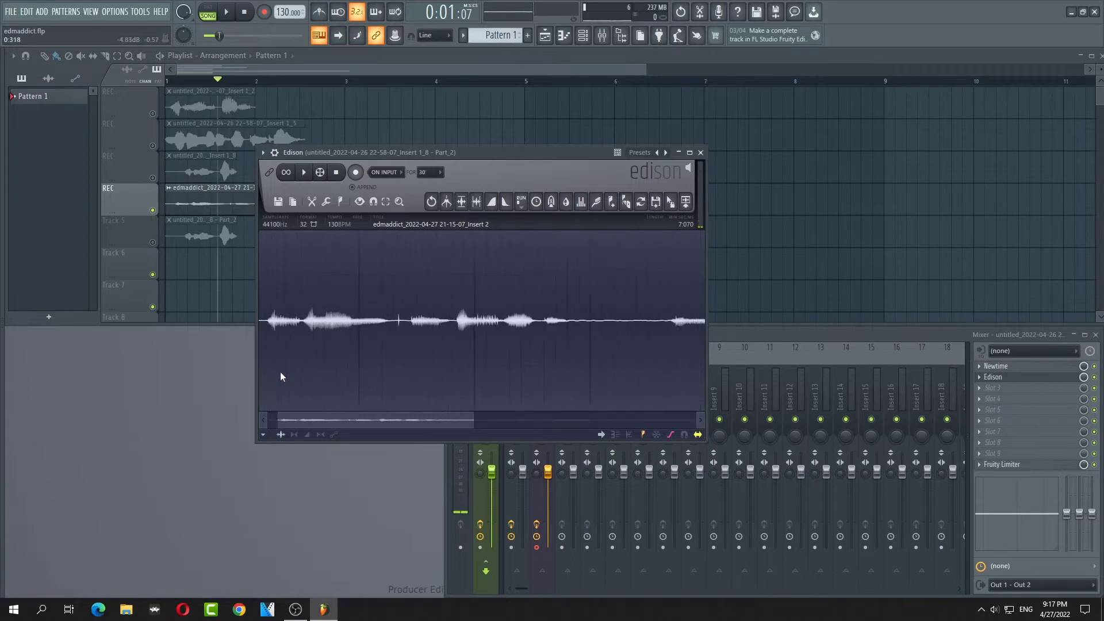
{"action": "left_click_drag", "start_coordinate": [357, 422], "coordinate": [335, 421]}
{"action": "left_click_drag", "start_coordinate": [294, 384], "coordinate": [237, 380]}
{"action": "scroll", "coordinate": [289, 388], "scroll_direction": "up", "scroll_amount": 8}
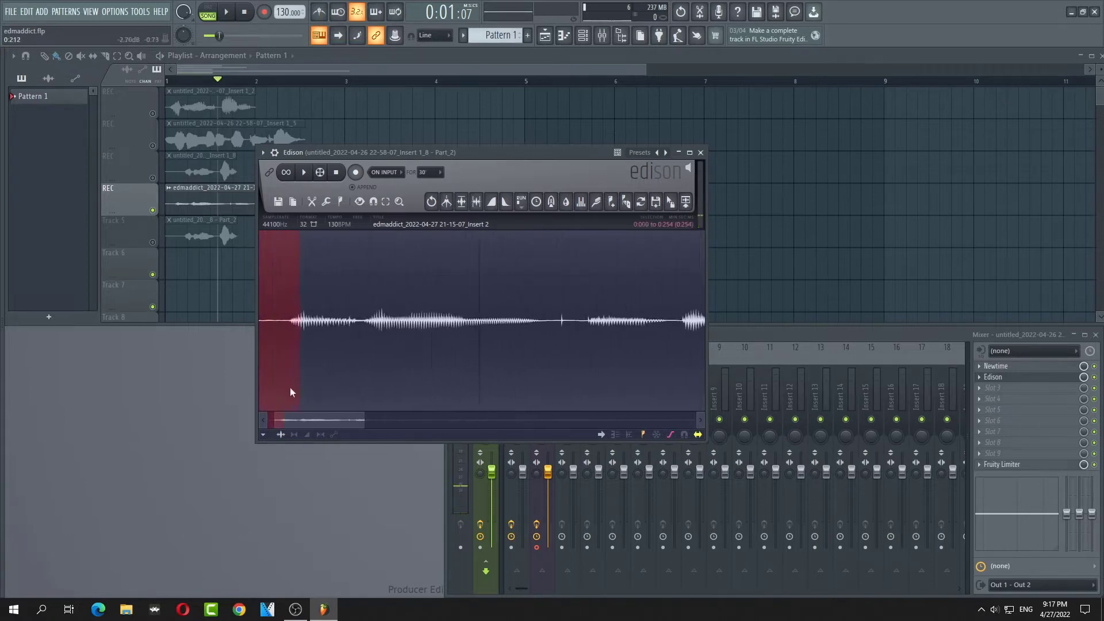
Adjust the Edison selection to cover only the silent opening, from 0 to about 0.212 s, ending just before the voice starts.
{"action": "right_click", "coordinate": [518, 395]}
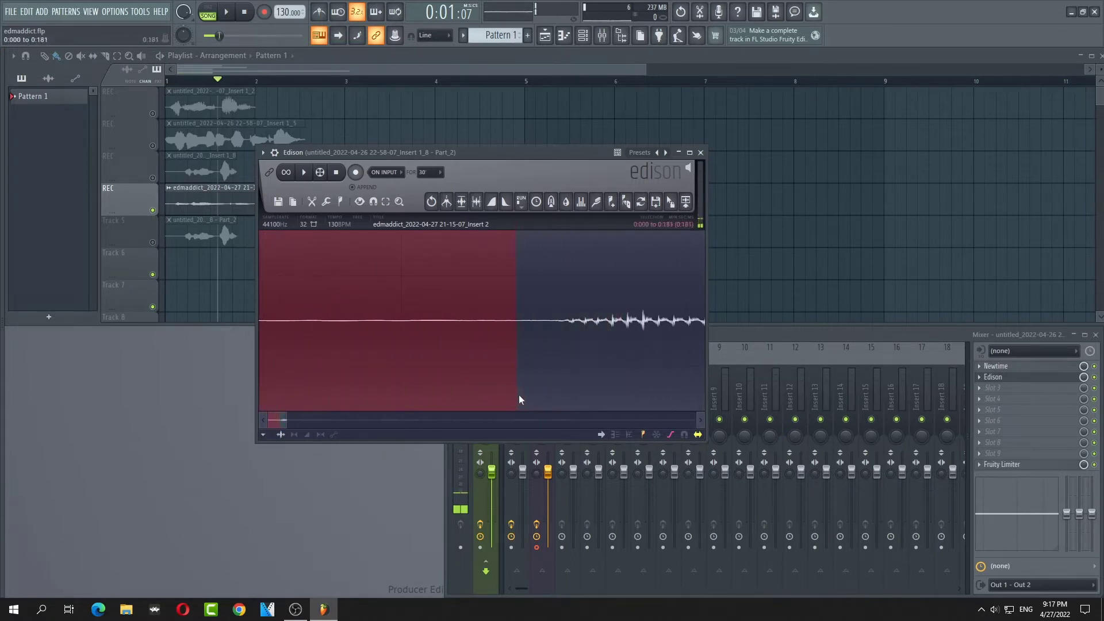
{"action": "right_click", "coordinate": [561, 393]}
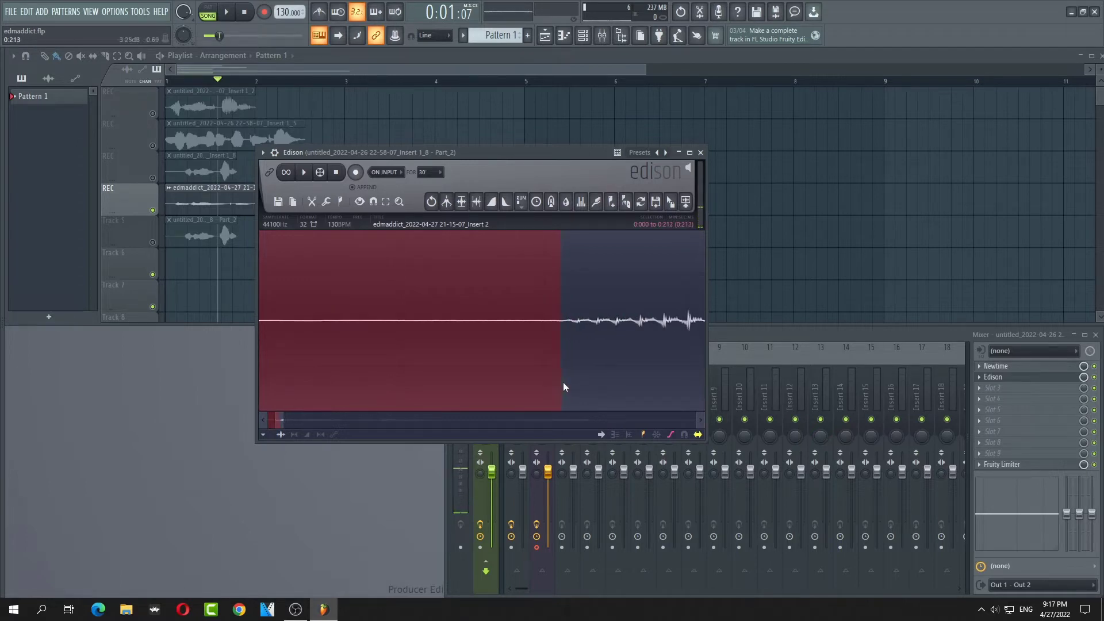
{"action": "right_click", "coordinate": [559, 382]}
{"action": "left_click_drag", "start_coordinate": [559, 382], "coordinate": [561, 382]}
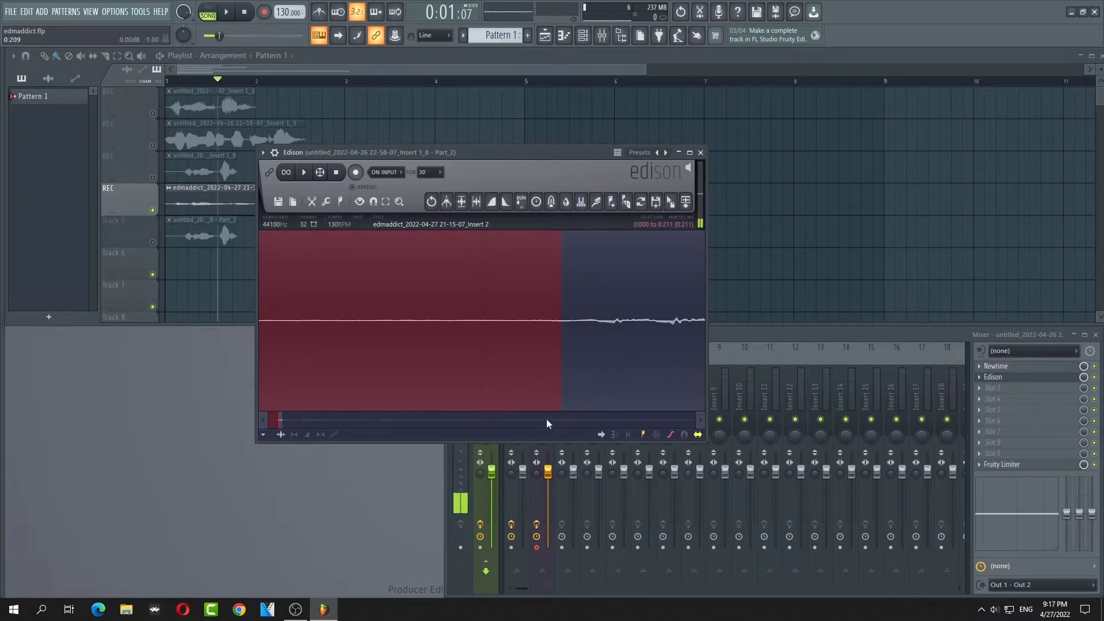
{"action": "scroll", "coordinate": [480, 371], "scroll_direction": "down", "scroll_amount": 2}
{"action": "scroll", "coordinate": [474, 370], "scroll_direction": "down", "scroll_amount": 3}
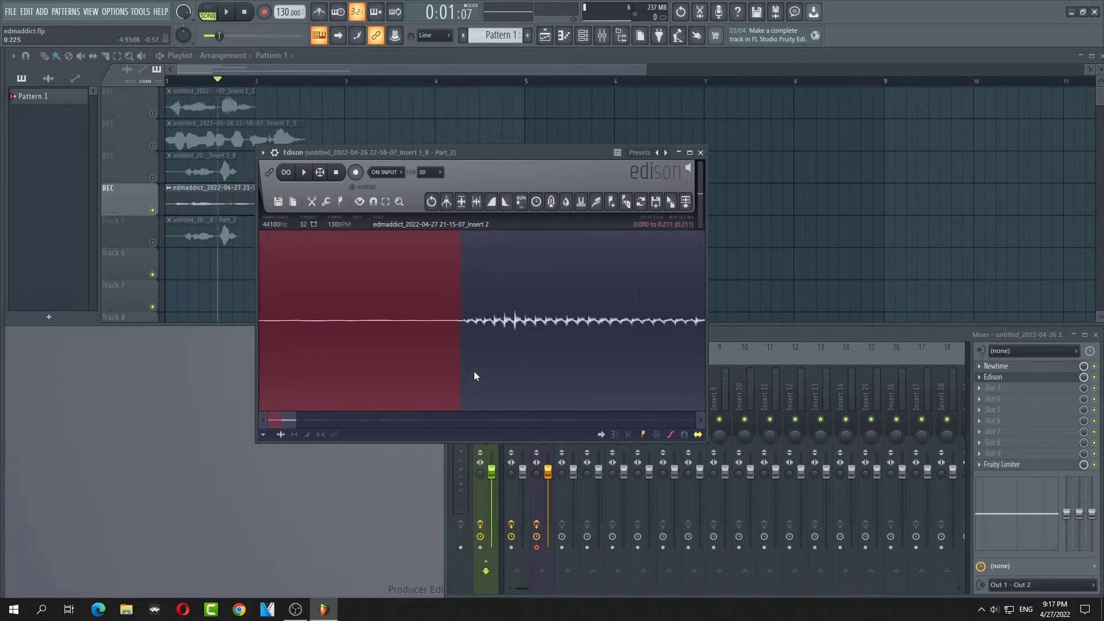
{"action": "mouse_move", "coordinate": [450, 364]}
{"action": "left_mouse_down"}
{"action": "mouse_move", "coordinate": [478, 365]}
{"action": "mouse_move", "coordinate": [461, 371]}
{"action": "mouse_move", "coordinate": [451, 323]}
{"action": "mouse_move", "coordinate": [453, 343]}
{"action": "left_mouse_up"}
{"action": "scroll", "coordinate": [407, 374], "scroll_direction": "down", "scroll_amount": 1}
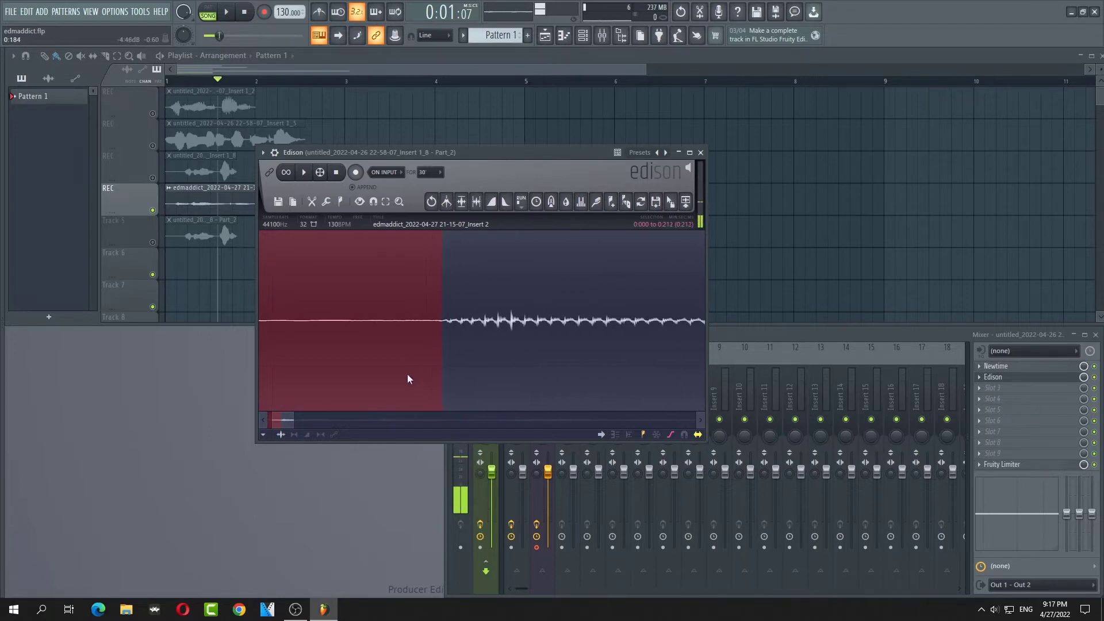
Apply noise gating to the selected silent opening of the vocal sample in Edison, from 0 to 0.212 s.
{"action": "scroll", "coordinate": [405, 376], "scroll_direction": "up", "scroll_amount": 1}
{"action": "scroll", "coordinate": [405, 376], "scroll_direction": "down", "scroll_amount": 2}
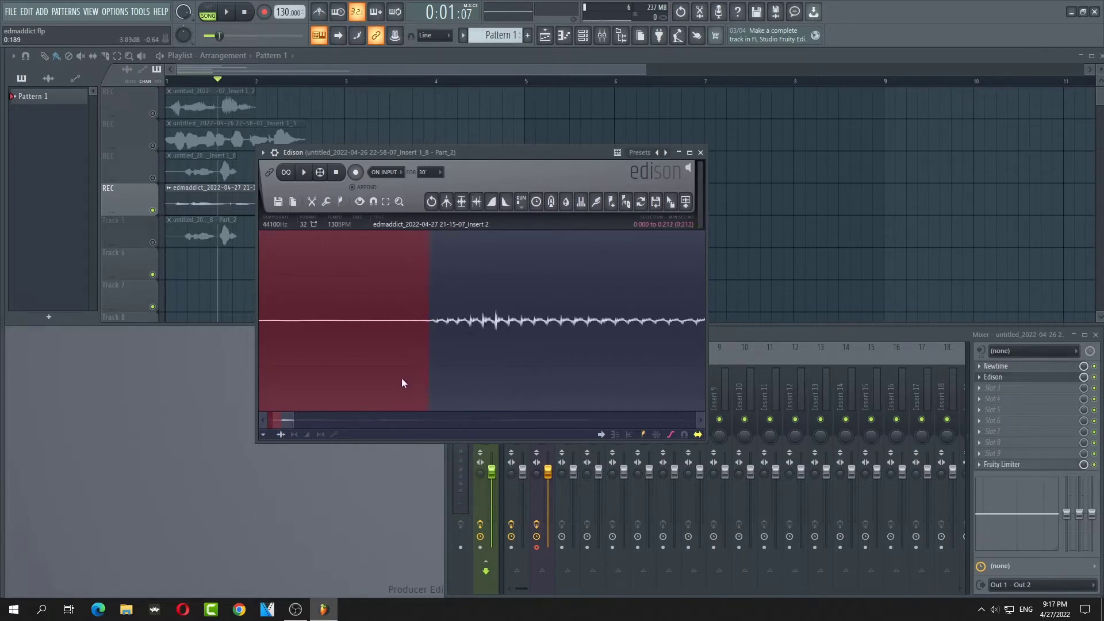
{"action": "scroll", "coordinate": [392, 384], "scroll_direction": "down", "scroll_amount": 2}
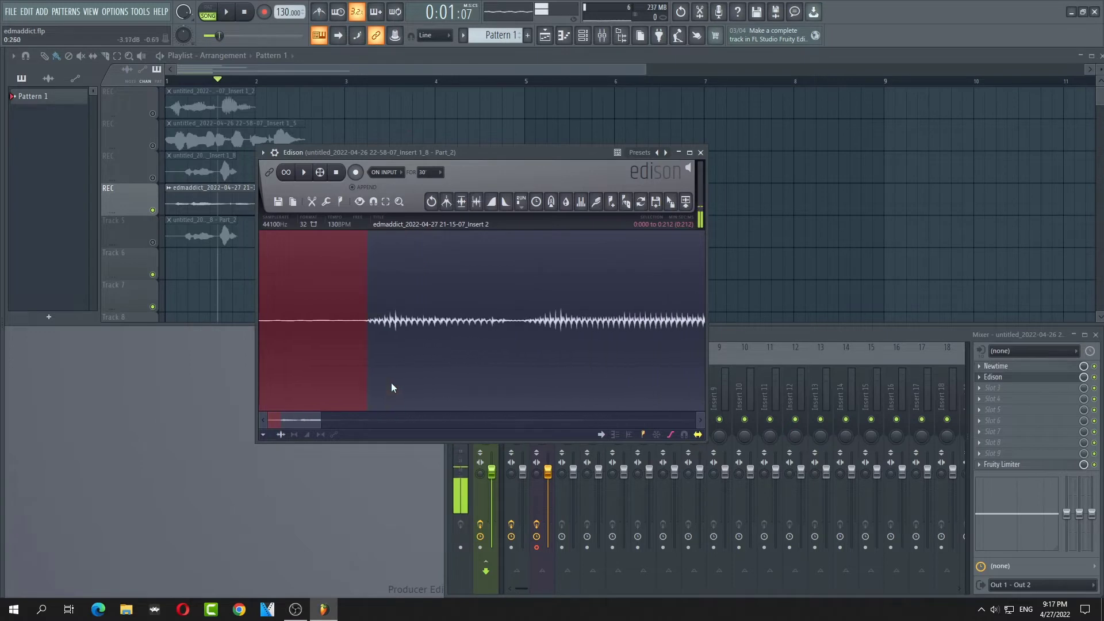
{"action": "left_click", "coordinate": [326, 203]}
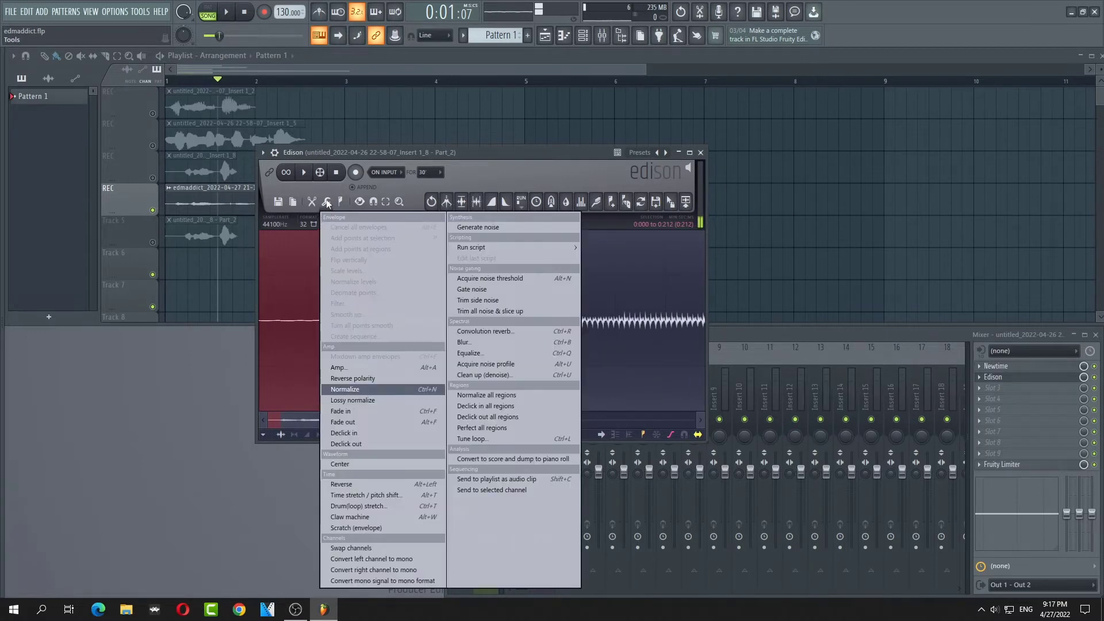
{"action": "left_click", "coordinate": [472, 289]}
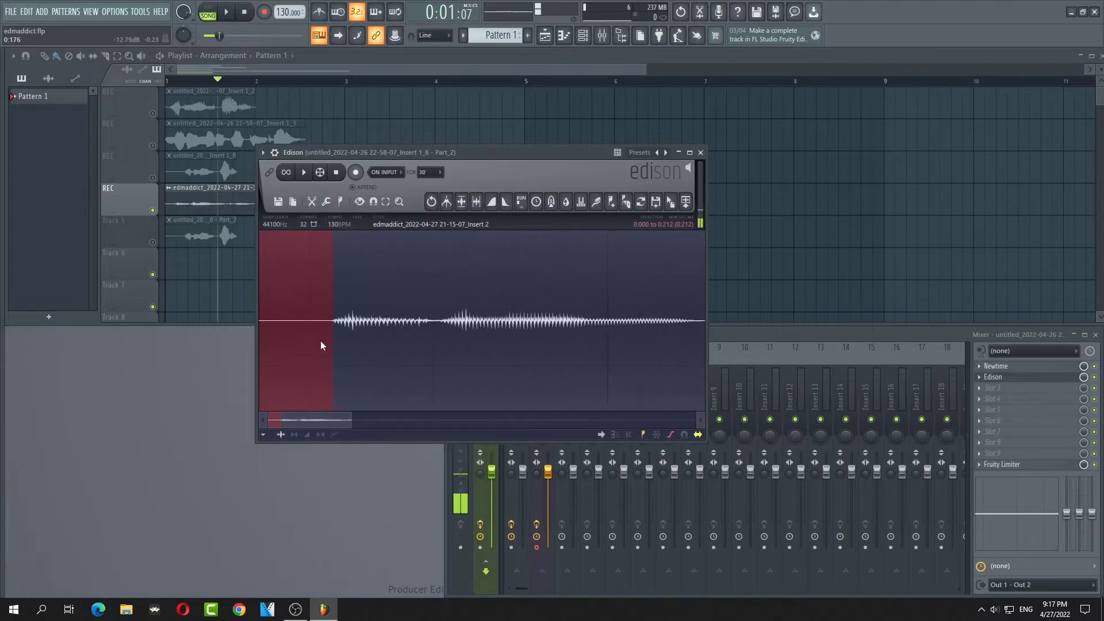
Gate the noise in the pause from about 1.258 to 1.452 s, and clear the click inside it from about 1.321 to 1.363 s.
{"action": "scroll", "coordinate": [320, 342], "scroll_direction": "down", "scroll_amount": 3}
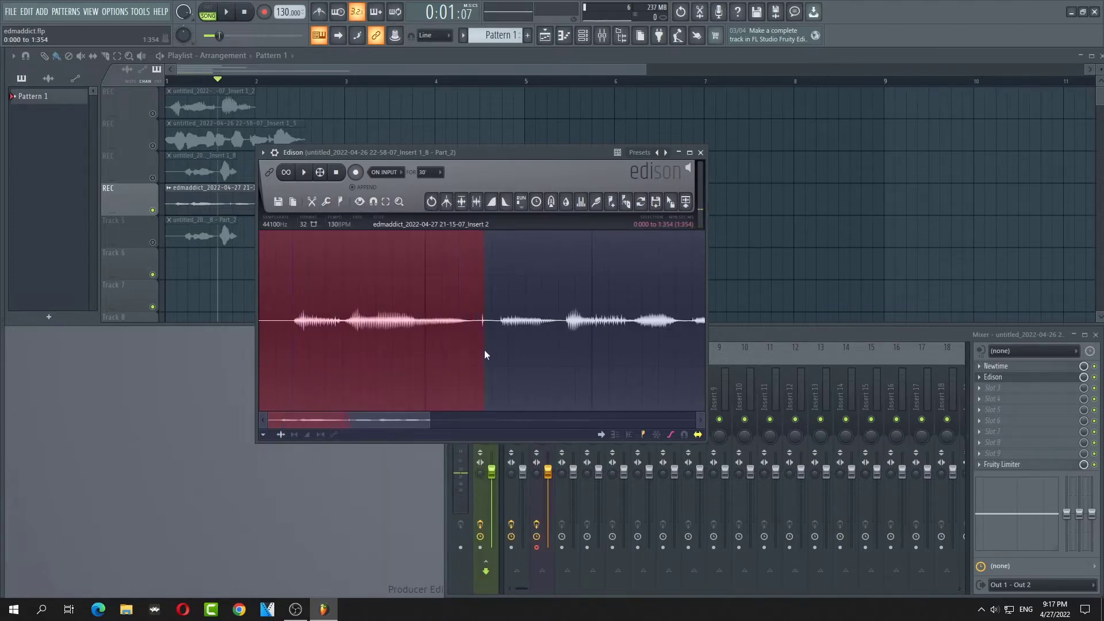
{"action": "left_click_drag", "start_coordinate": [464, 354], "coordinate": [498, 361]}
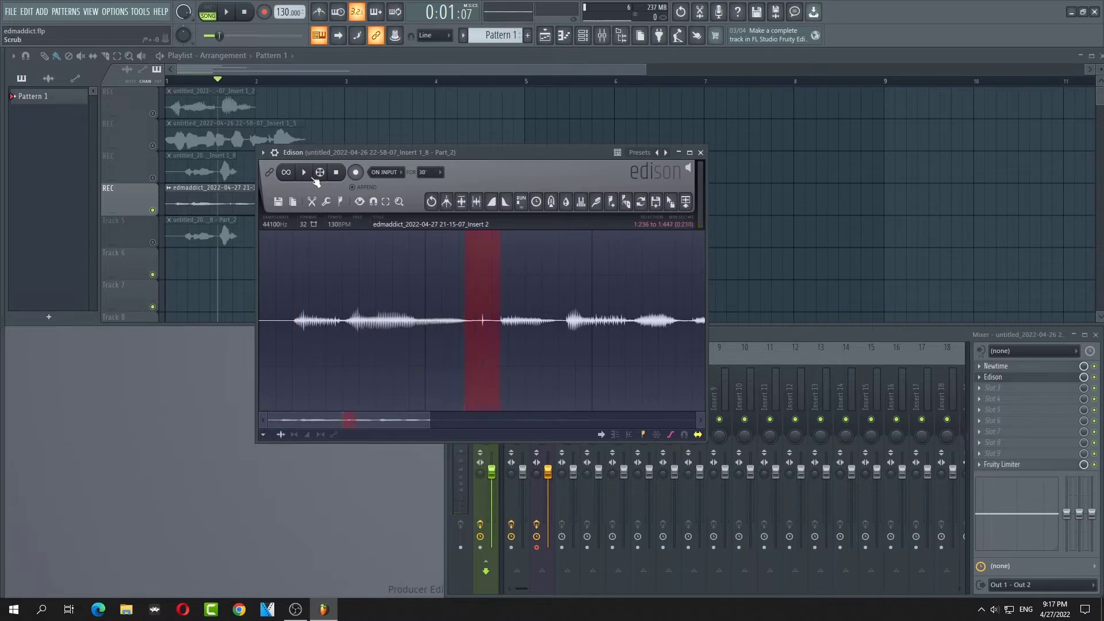
{"action": "scroll", "coordinate": [456, 353], "scroll_direction": "up", "scroll_amount": 3}
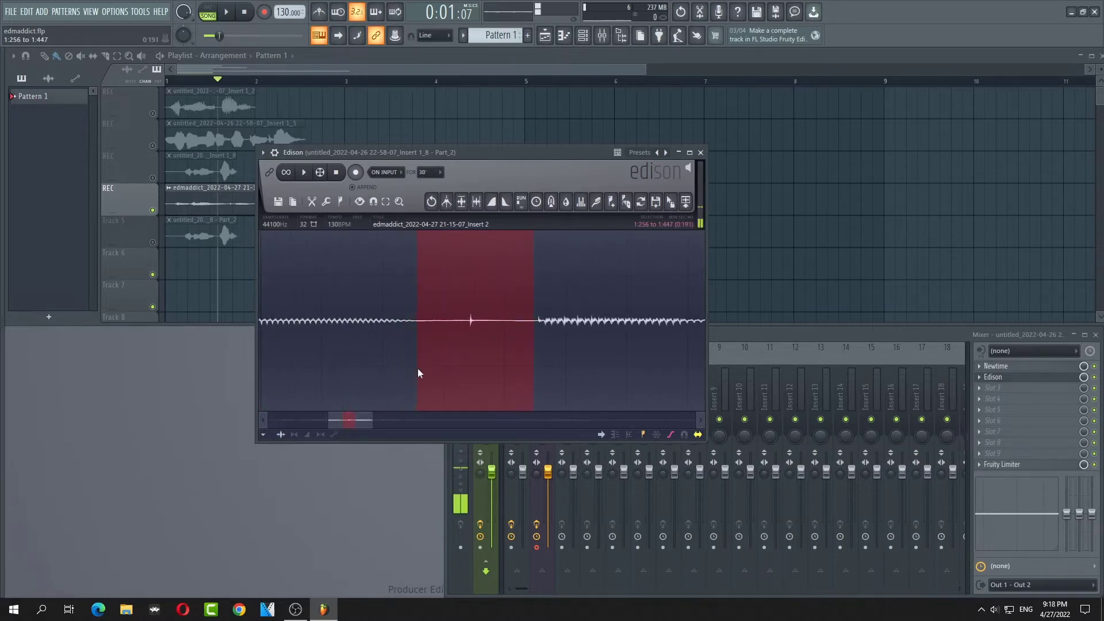
{"action": "left_click_drag", "start_coordinate": [417, 368], "coordinate": [421, 369]}
{"action": "scroll", "coordinate": [464, 365], "scroll_direction": "down", "scroll_amount": 2}
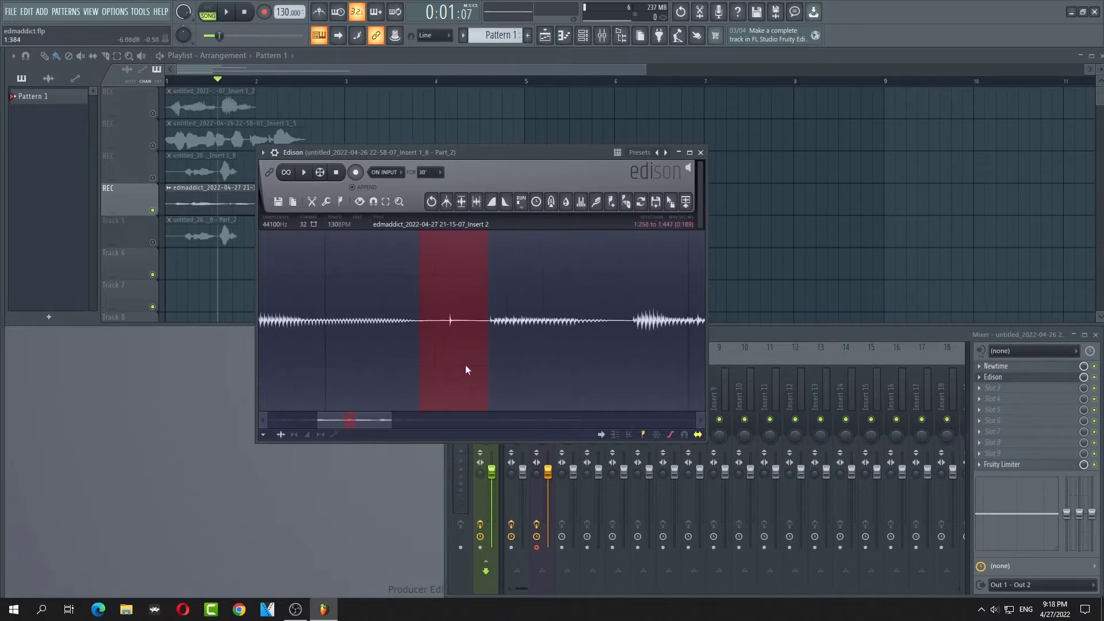
{"action": "left_click_drag", "start_coordinate": [491, 371], "coordinate": [489, 372]}
{"action": "scroll", "coordinate": [489, 371], "scroll_direction": "down", "scroll_amount": 2}
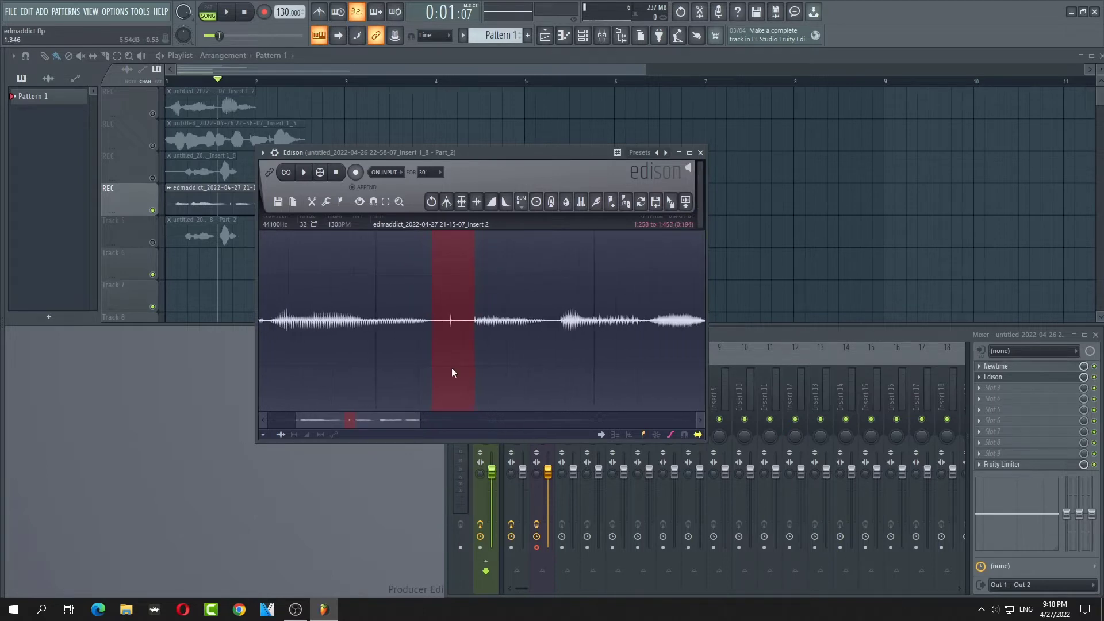
{"action": "left_click", "coordinate": [328, 202]}
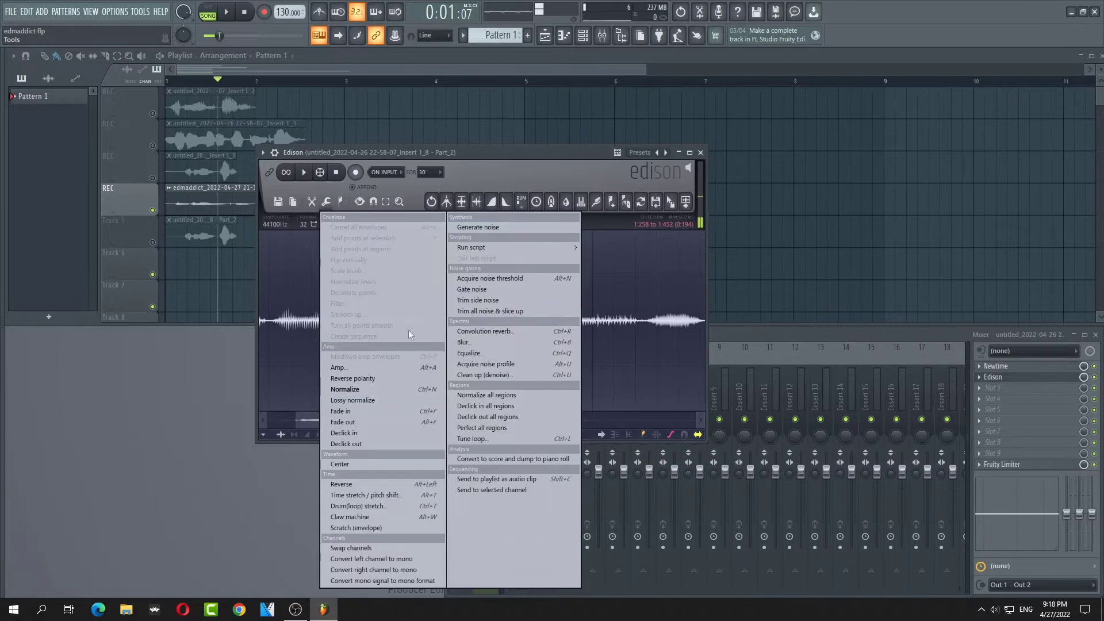
{"action": "left_click", "coordinate": [480, 289]}
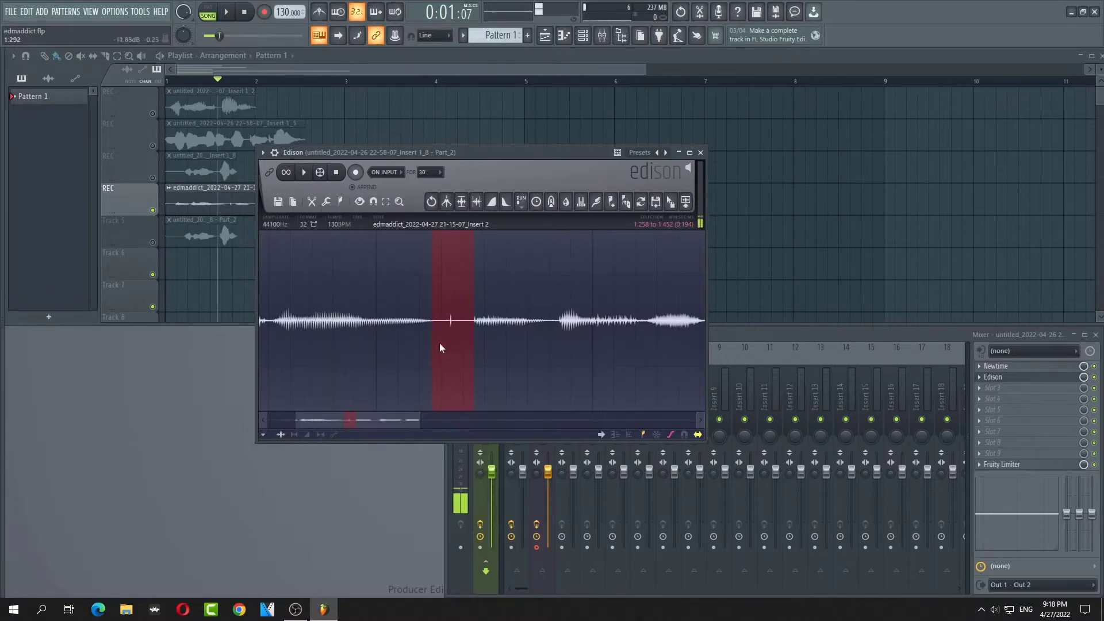
{"action": "mouse_move", "coordinate": [440, 345]}
{"action": "left_mouse_down"}
{"action": "mouse_move", "coordinate": [460, 347]}
{"action": "mouse_move", "coordinate": [448, 349]}
{"action": "left_mouse_up"}
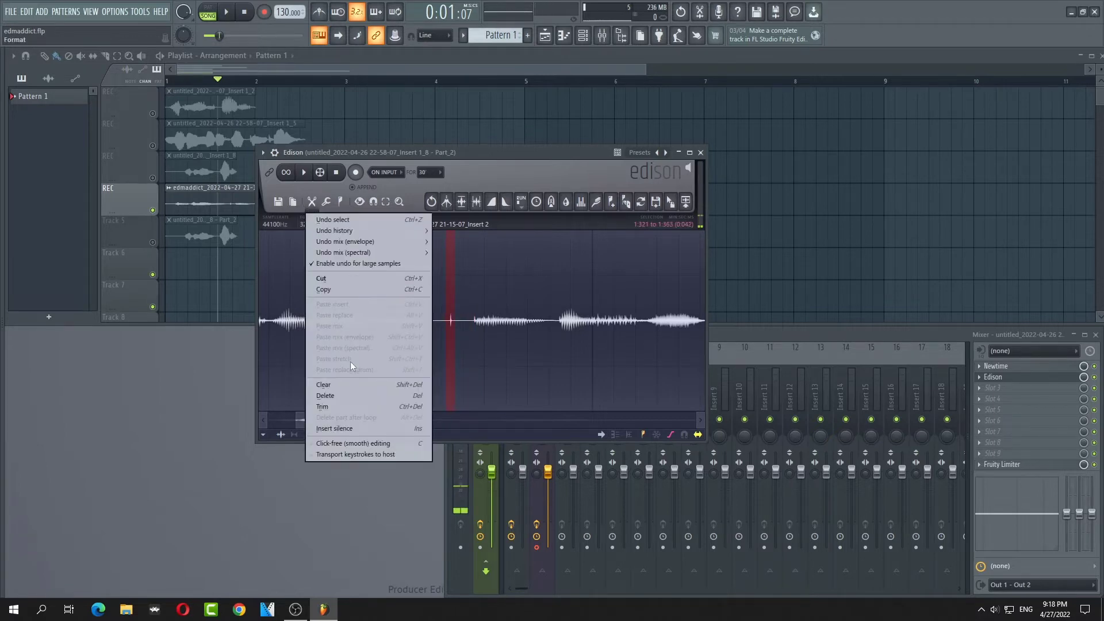
{"action": "left_click", "coordinate": [354, 384]}
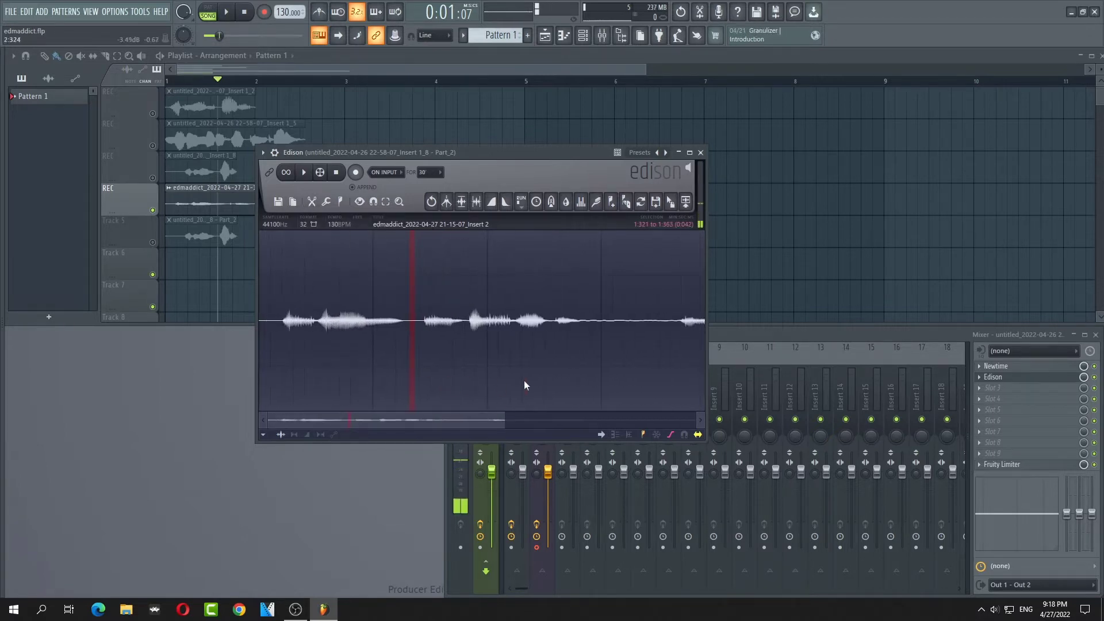
Select the short pause between words from about 1.784 to 1.848 s, preview it and gate its noise.
{"action": "scroll", "coordinate": [485, 379], "scroll_direction": "up", "scroll_amount": 1}
{"action": "scroll", "coordinate": [450, 353], "scroll_direction": "up", "scroll_amount": 2}
{"action": "scroll", "coordinate": [452, 354], "scroll_direction": "up", "scroll_amount": 2}
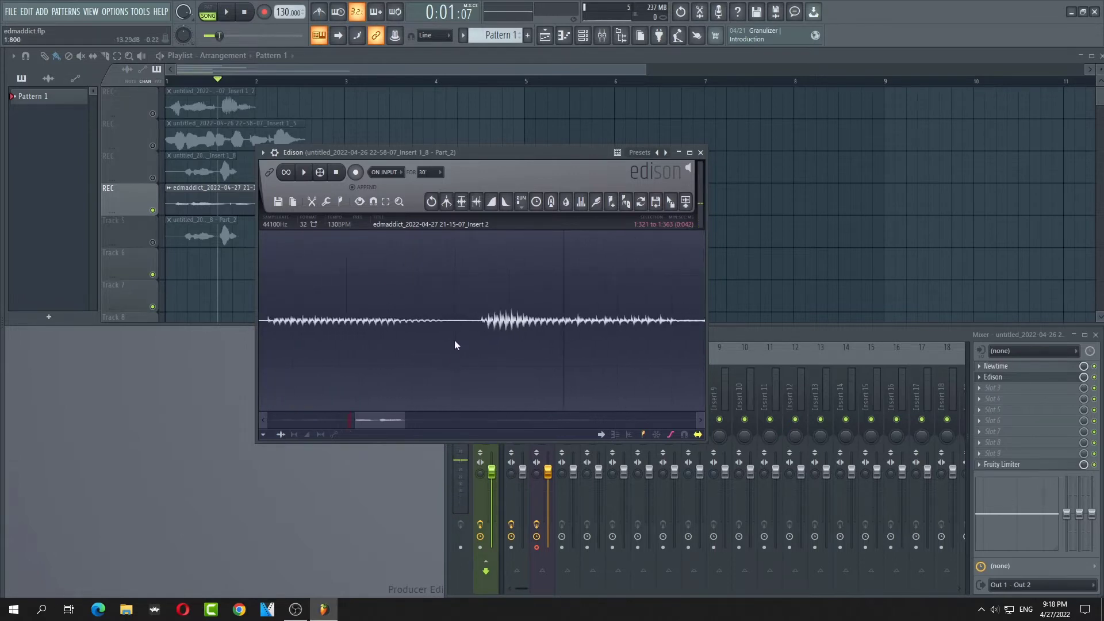
{"action": "left_click", "coordinate": [465, 352]}
{"action": "left_click_drag", "start_coordinate": [448, 344], "coordinate": [484, 356]}
{"action": "scroll", "coordinate": [479, 355], "scroll_direction": "up", "scroll_amount": 2}
{"action": "left_click_drag", "start_coordinate": [412, 353], "coordinate": [408, 354]}
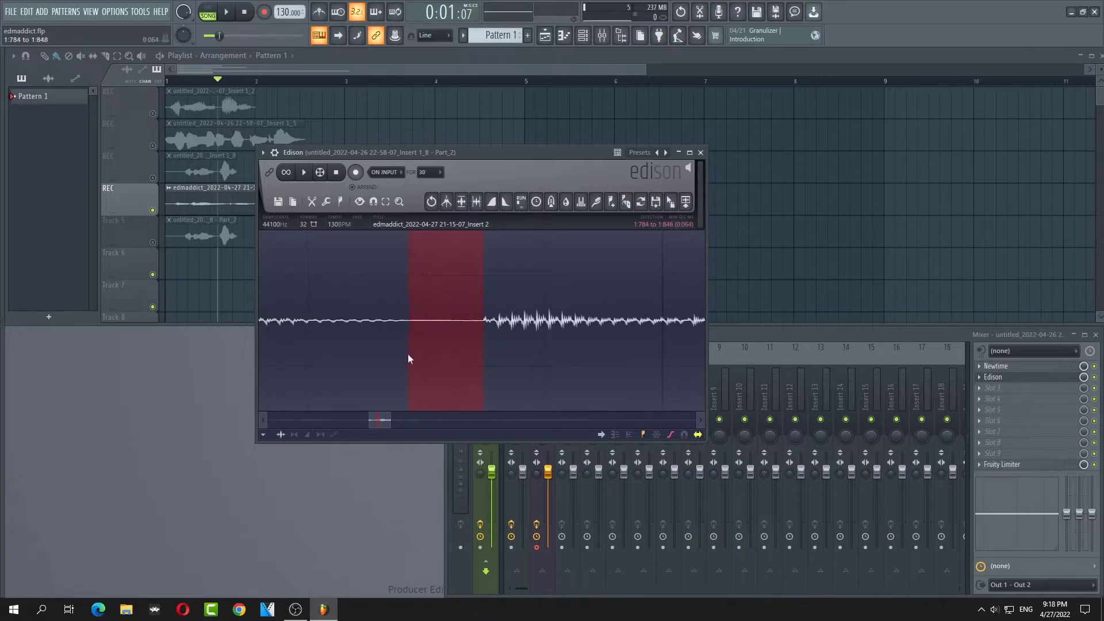
{"action": "left_click", "coordinate": [304, 172]}
{"action": "scroll", "coordinate": [362, 252], "scroll_direction": "down", "scroll_amount": 3}
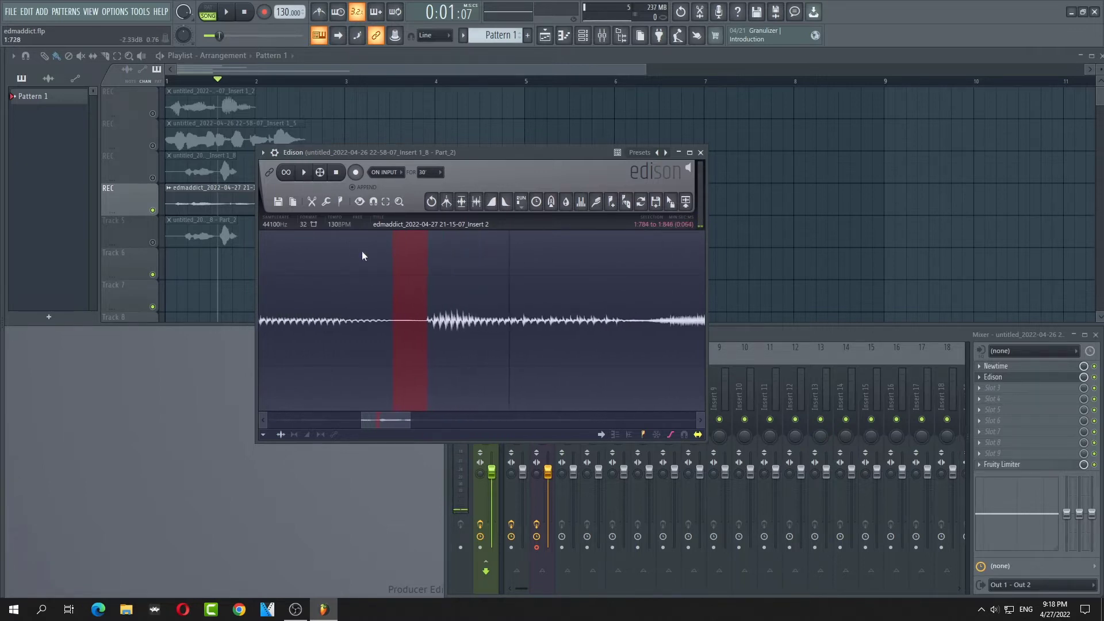
{"action": "scroll", "coordinate": [362, 255], "scroll_direction": "down", "scroll_amount": 2}
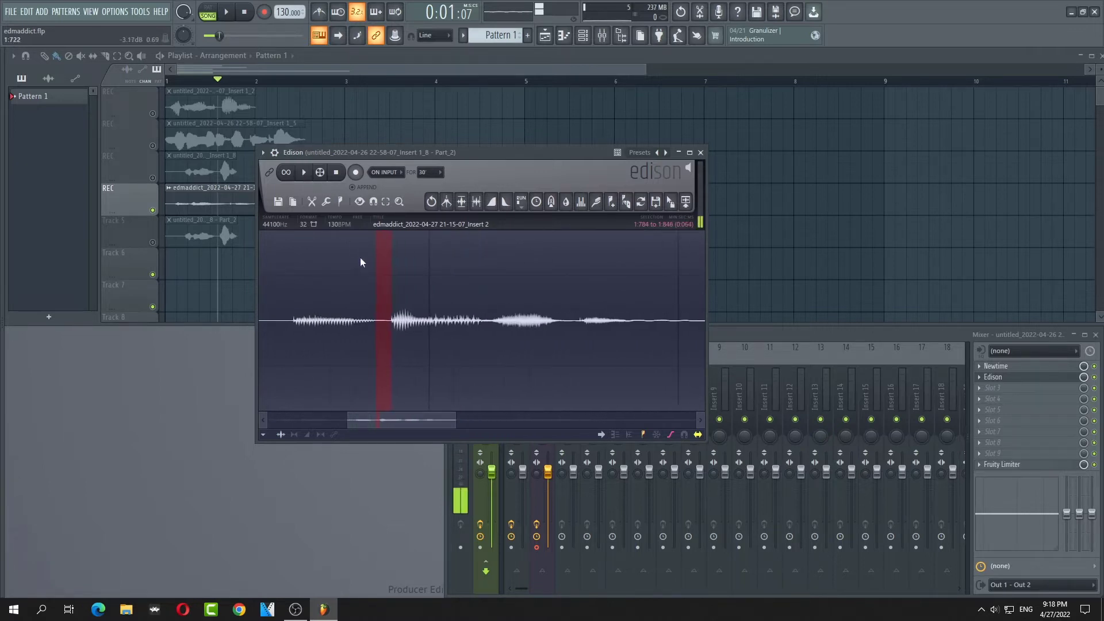
{"action": "left_click", "coordinate": [317, 204]}
{"action": "left_click", "coordinate": [504, 288]}
{"action": "left_click", "coordinate": [505, 368]}
Select the stretch around the end of the first word, about 0.376 to 0.527 s, and listen to the playback.
{"action": "scroll", "coordinate": [572, 357], "scroll_direction": "up", "scroll_amount": 2}
{"action": "scroll", "coordinate": [507, 353], "scroll_direction": "down", "scroll_amount": 6}
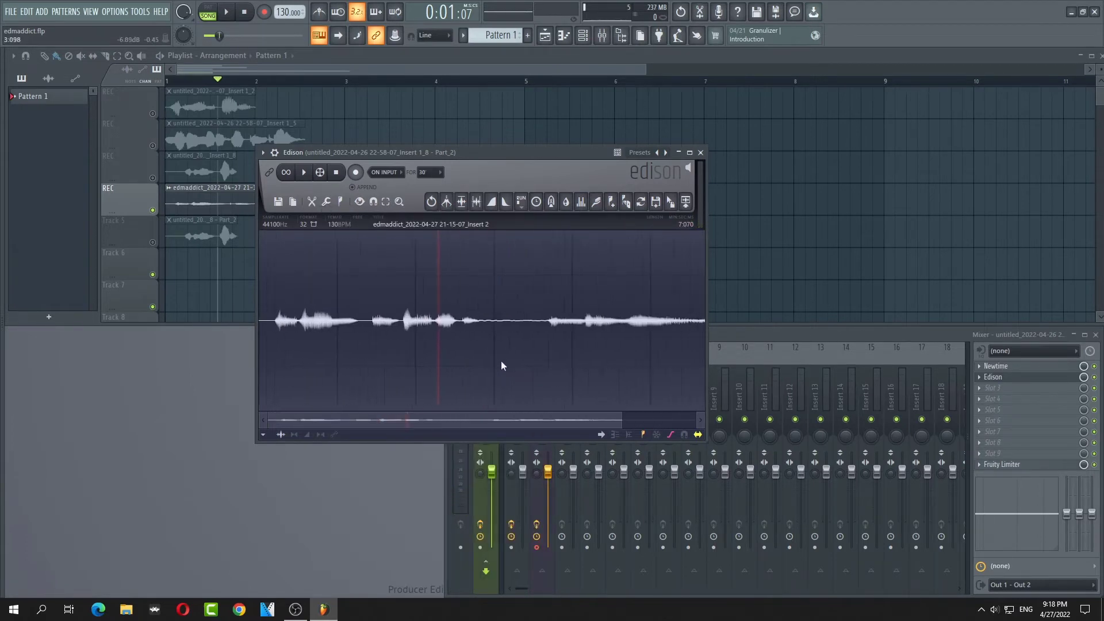
{"action": "left_click_drag", "start_coordinate": [288, 363], "coordinate": [296, 358]}
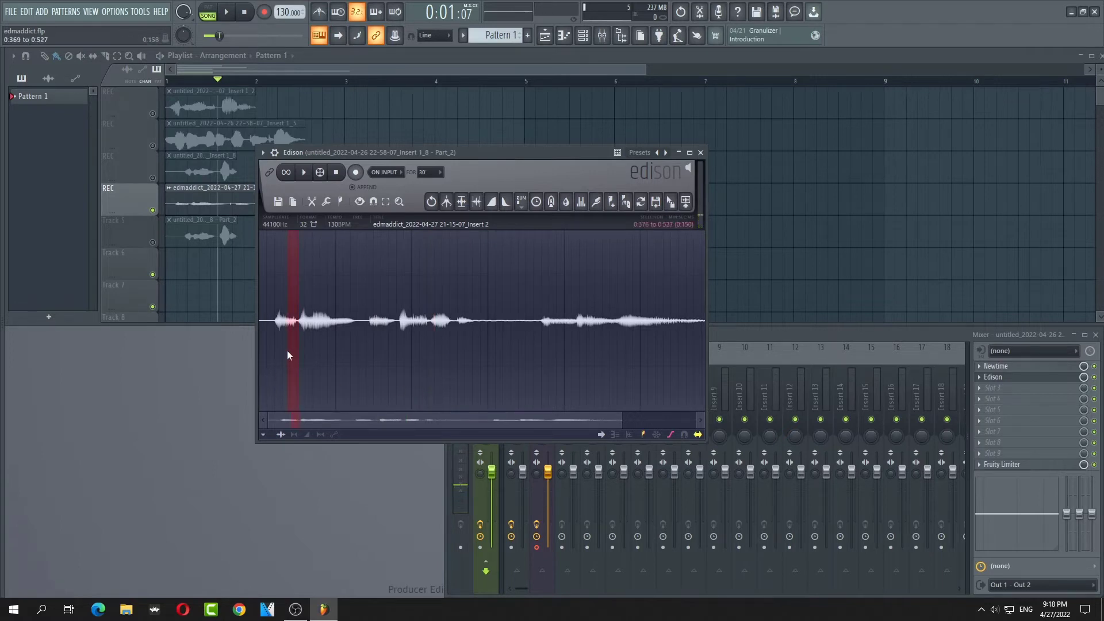
{"action": "left_click", "coordinate": [304, 172]}
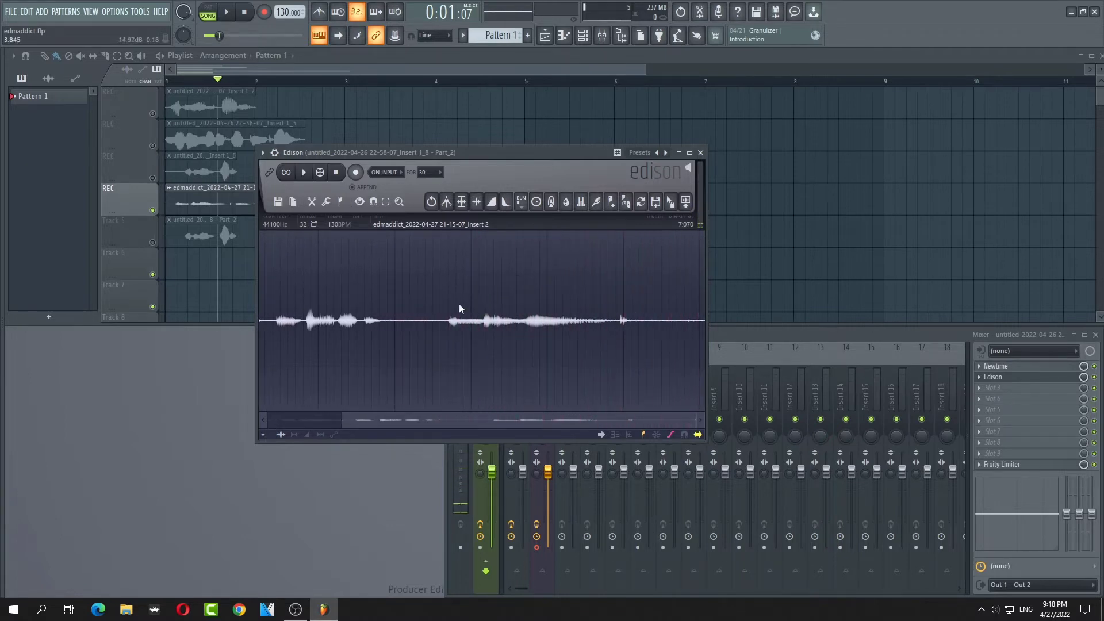
{"action": "key", "text": "space"}
Audition the sample's tail after the last word, and clear the audio in its final stretch from about 6.823 to 7.070 s.
{"action": "left_click_drag", "start_coordinate": [663, 322], "coordinate": [699, 333]}
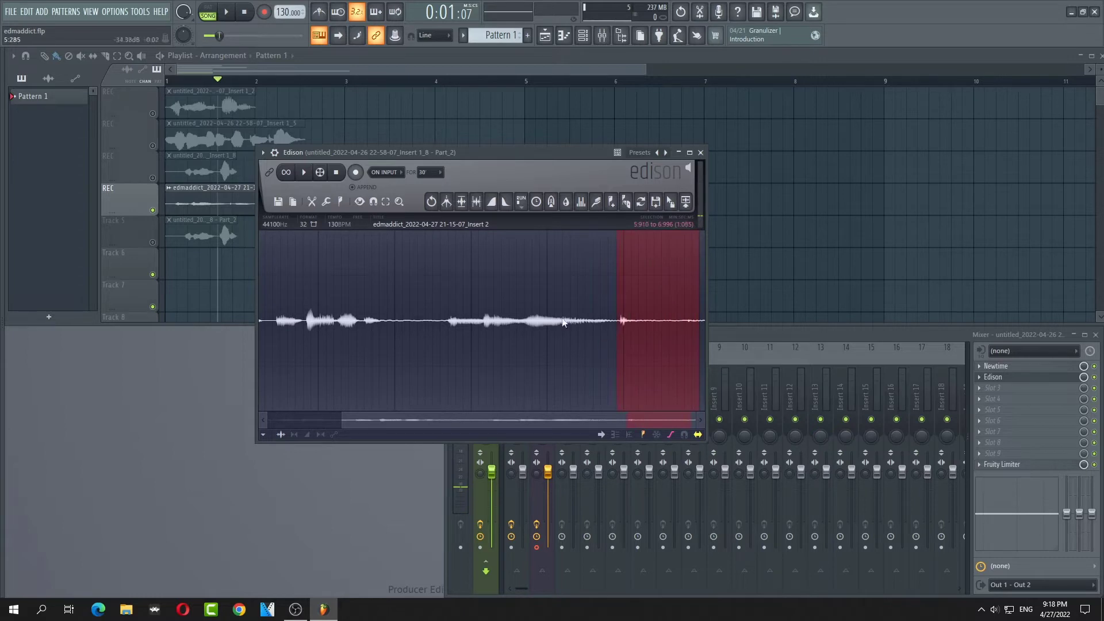
{"action": "left_click", "coordinate": [305, 172]}
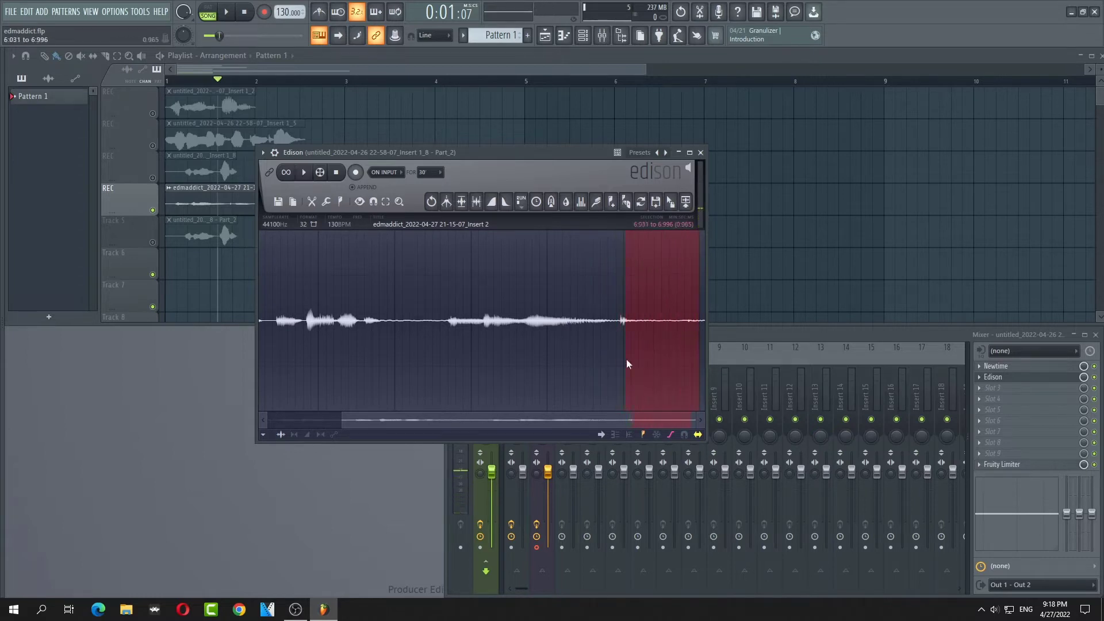
{"action": "left_click_drag", "start_coordinate": [685, 374], "coordinate": [711, 382]}
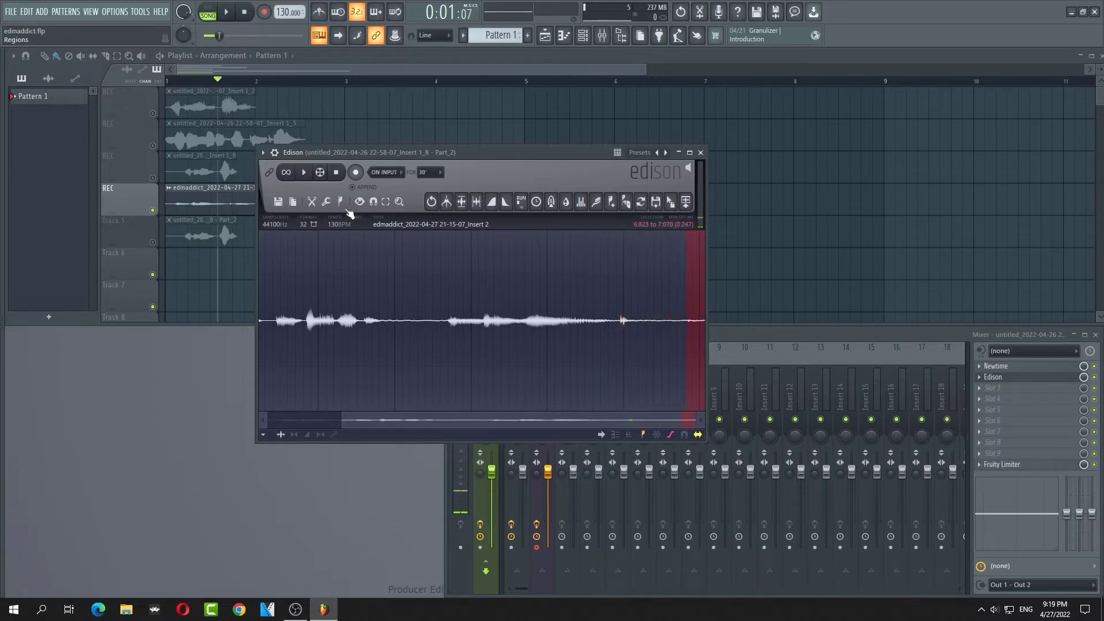
{"action": "left_click", "coordinate": [306, 175]}
{"action": "left_click", "coordinate": [326, 202]}
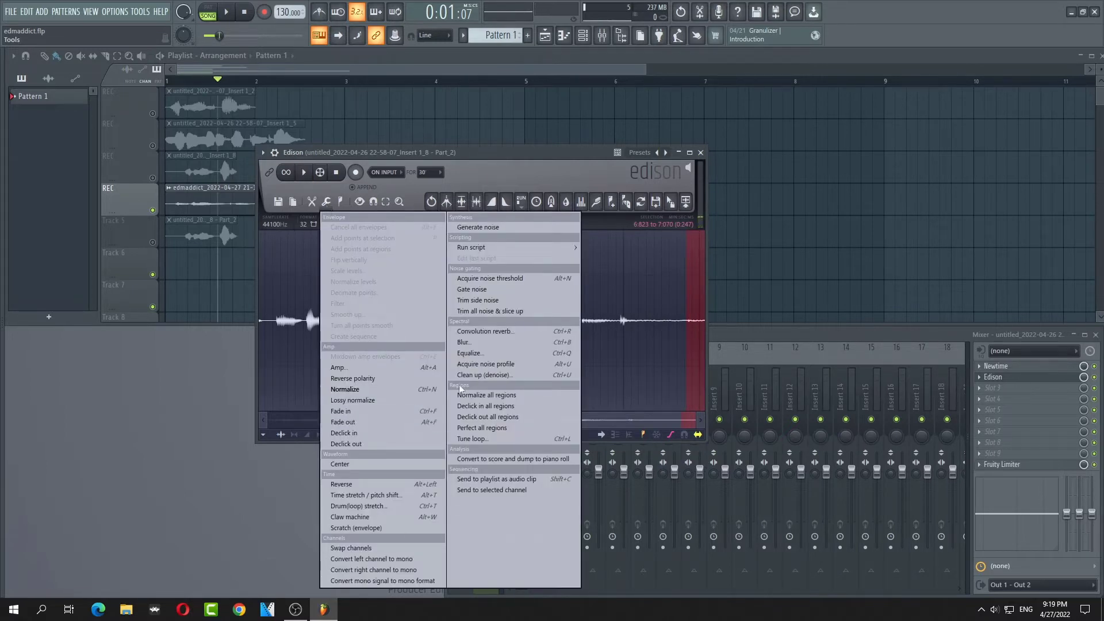
{"action": "left_click", "coordinate": [298, 204]}
{"action": "left_click", "coordinate": [298, 203]}
{"action": "left_click", "coordinate": [299, 204]}
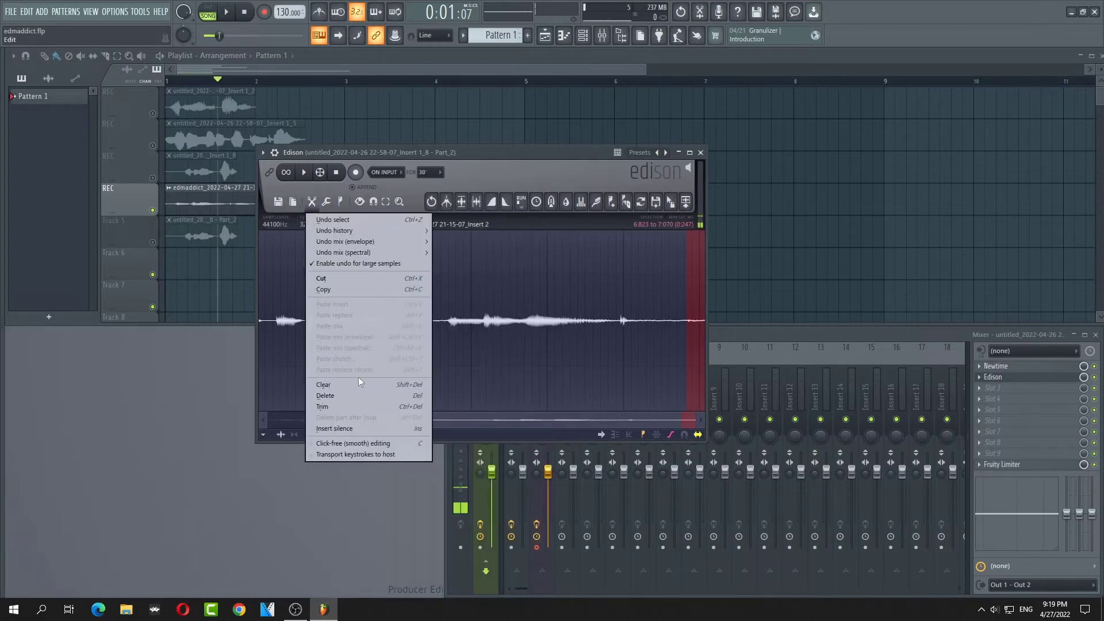
{"action": "left_click", "coordinate": [358, 380]}
Select the whole sample from 0 to 7.070 s, send it to the playlist as an audio clip and close Edison.
{"action": "left_click", "coordinate": [669, 400]}
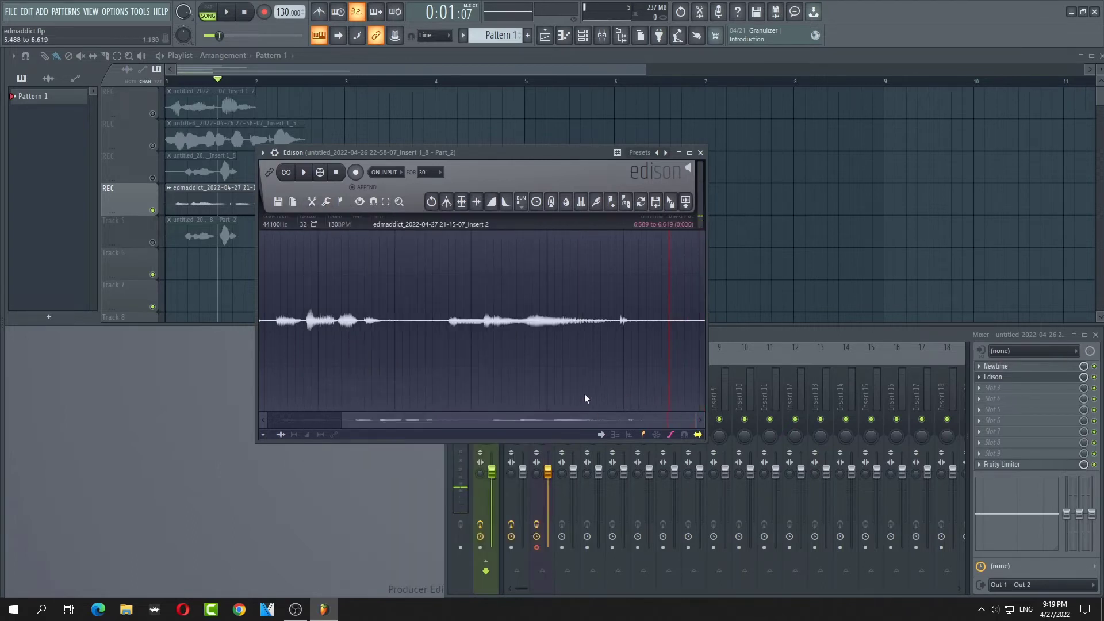
{"action": "left_click_drag", "start_coordinate": [584, 398], "coordinate": [274, 422]}
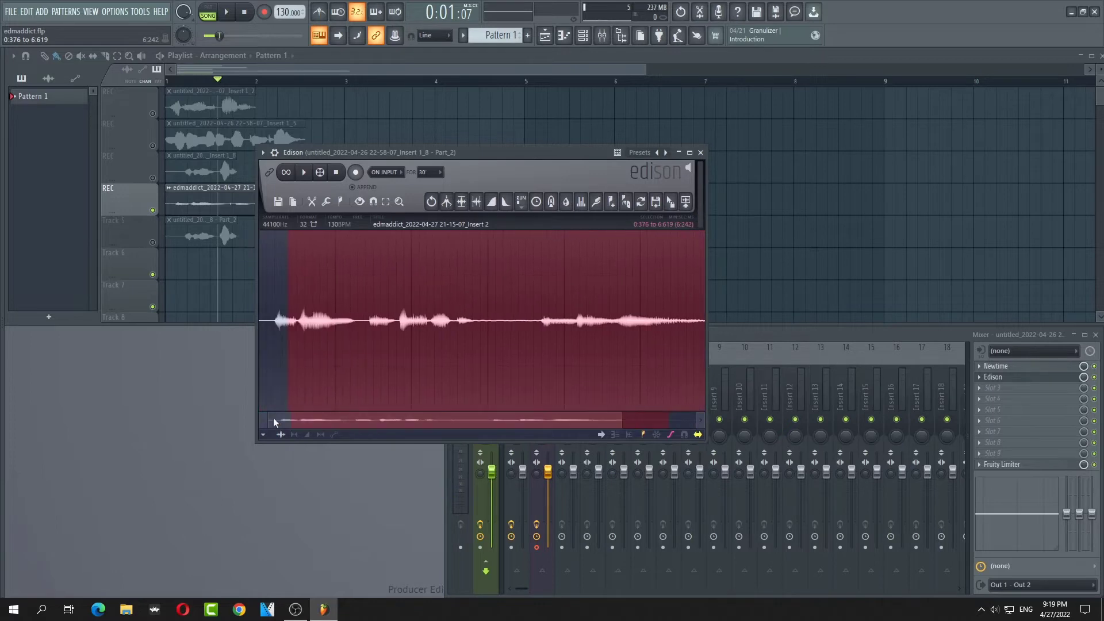
{"action": "scroll", "coordinate": [295, 395], "scroll_direction": "down", "scroll_amount": 2}
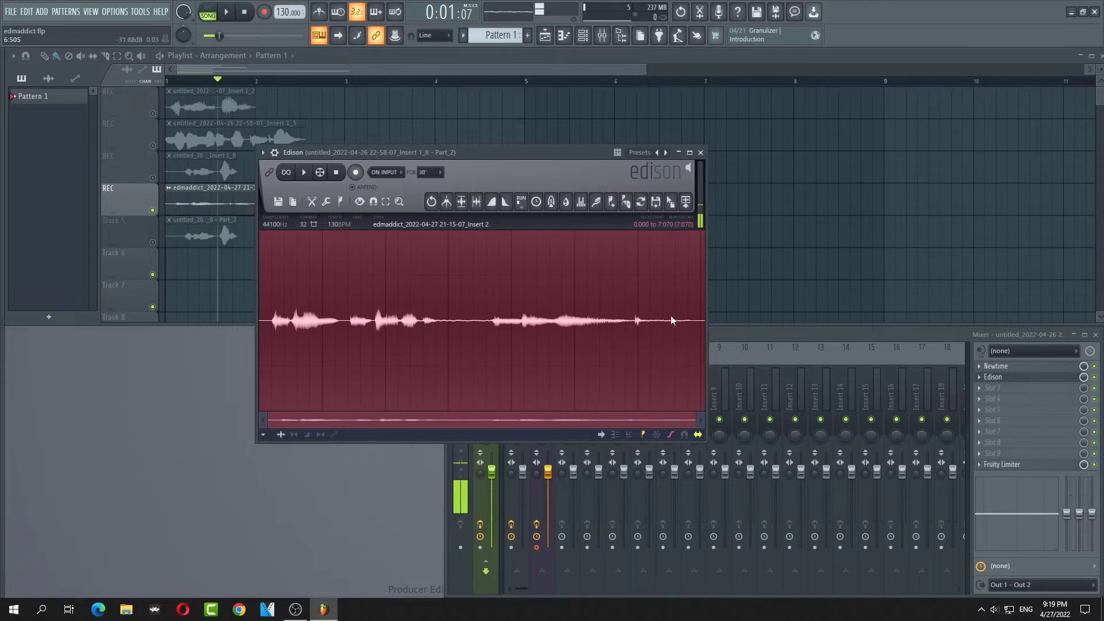
{"action": "left_click", "coordinate": [685, 202]}
{"action": "left_click", "coordinate": [700, 152]}
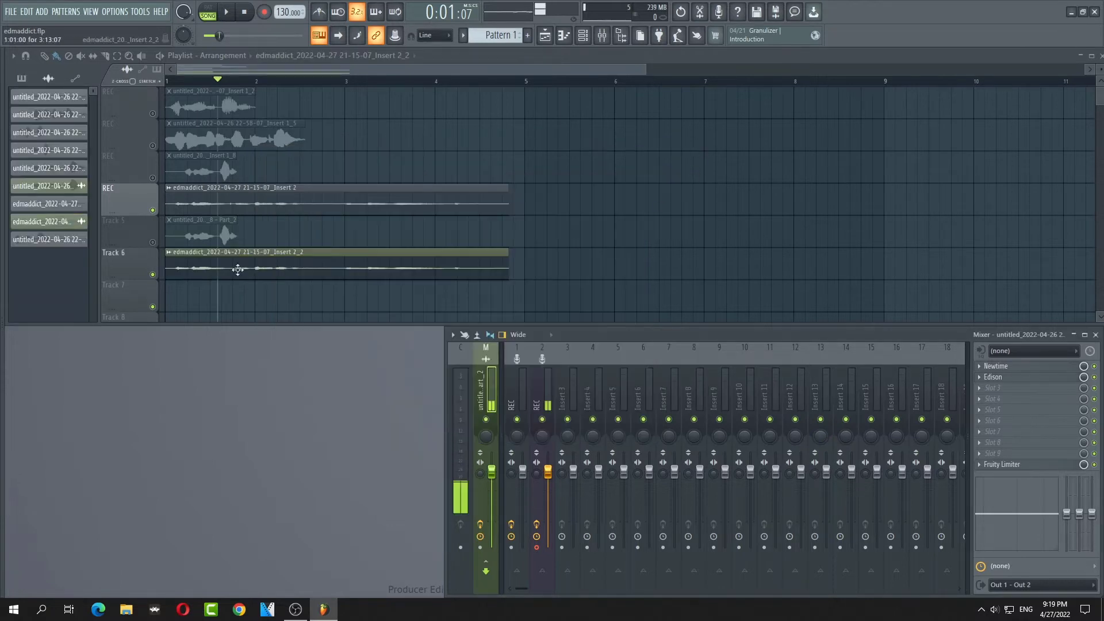
Normalize the cleaned audio clip on Track 6 in its channel settings and minimize the settings window.
{"action": "double_click", "coordinate": [237, 269]}
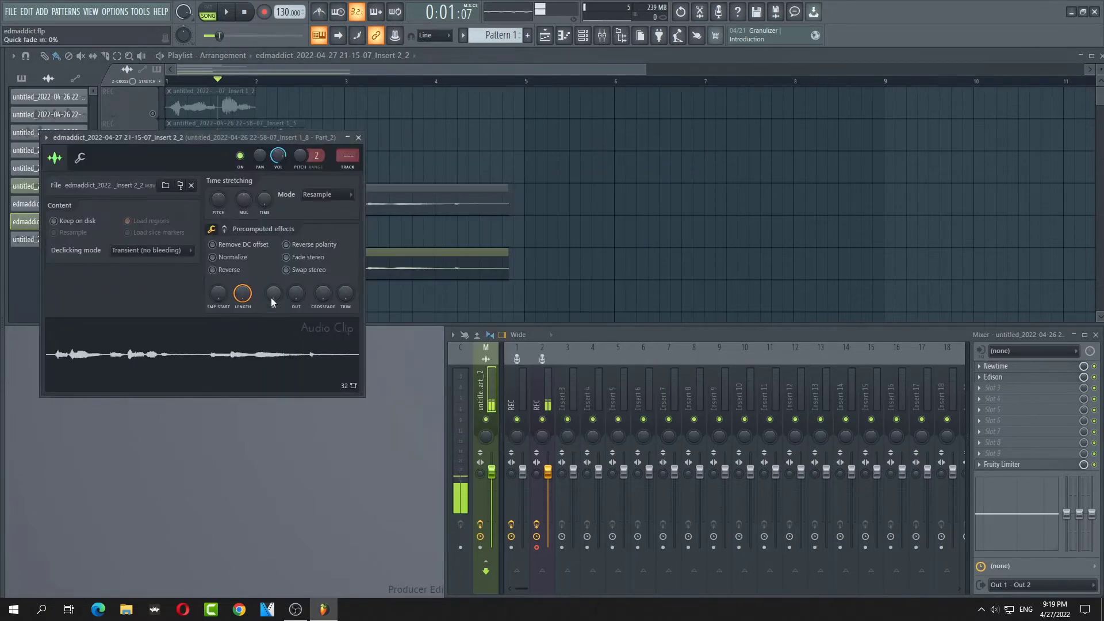
{"action": "left_click", "coordinate": [230, 257]}
{"action": "left_click", "coordinate": [347, 137]}
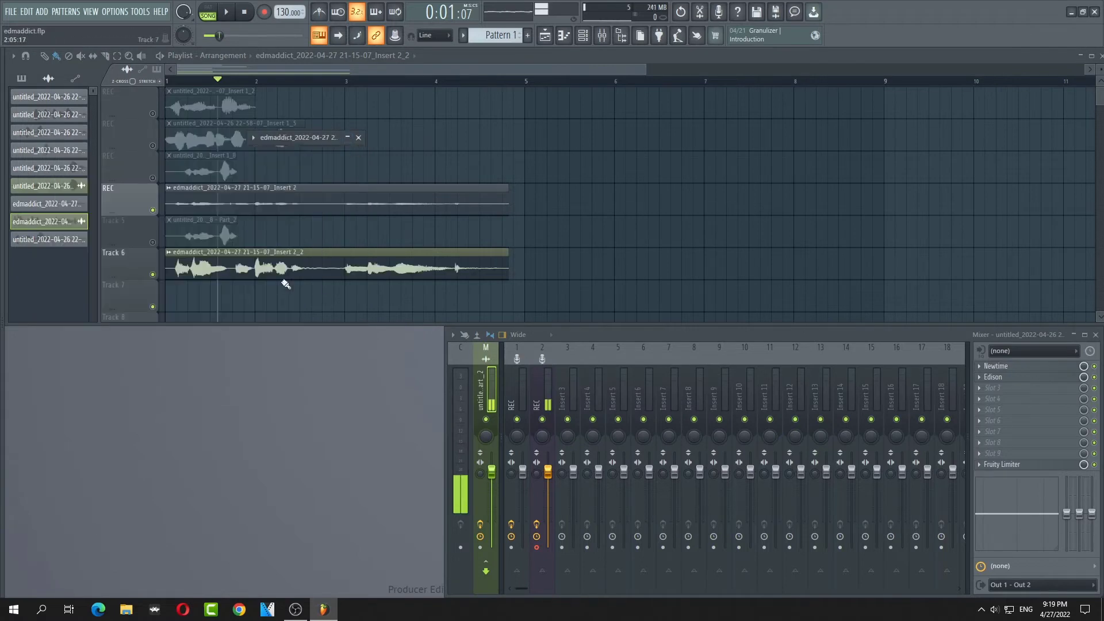
Play the arrangement from the beginning, and show mixer track Insert 3 and the armed REC track on insert 2.
{"action": "left_click_drag", "start_coordinate": [224, 81], "coordinate": [166, 83]}
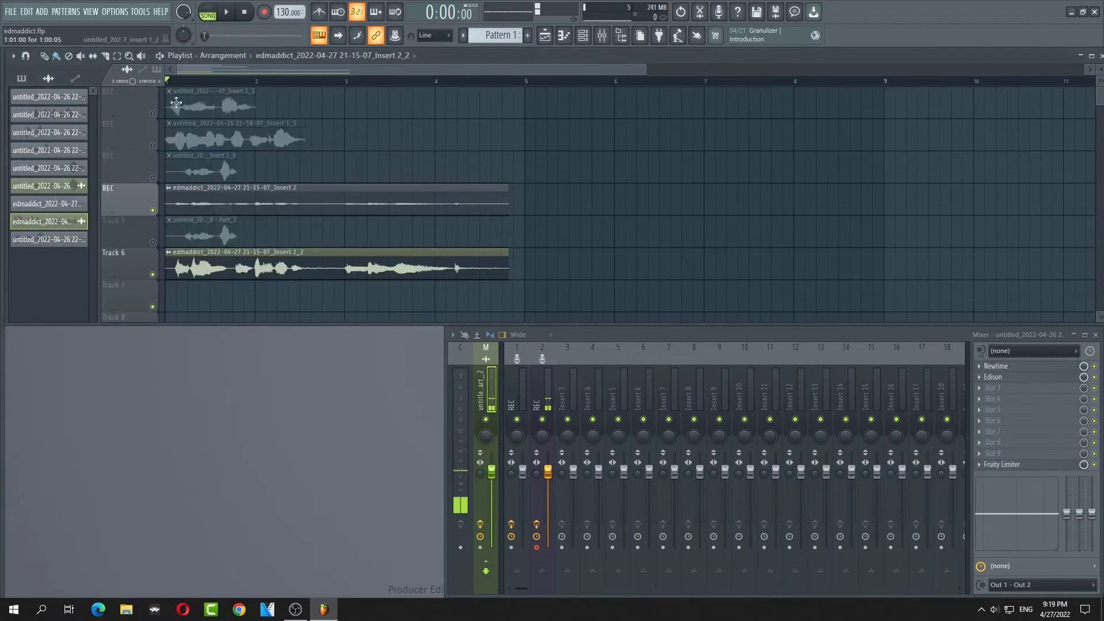
{"action": "key", "text": "space"}
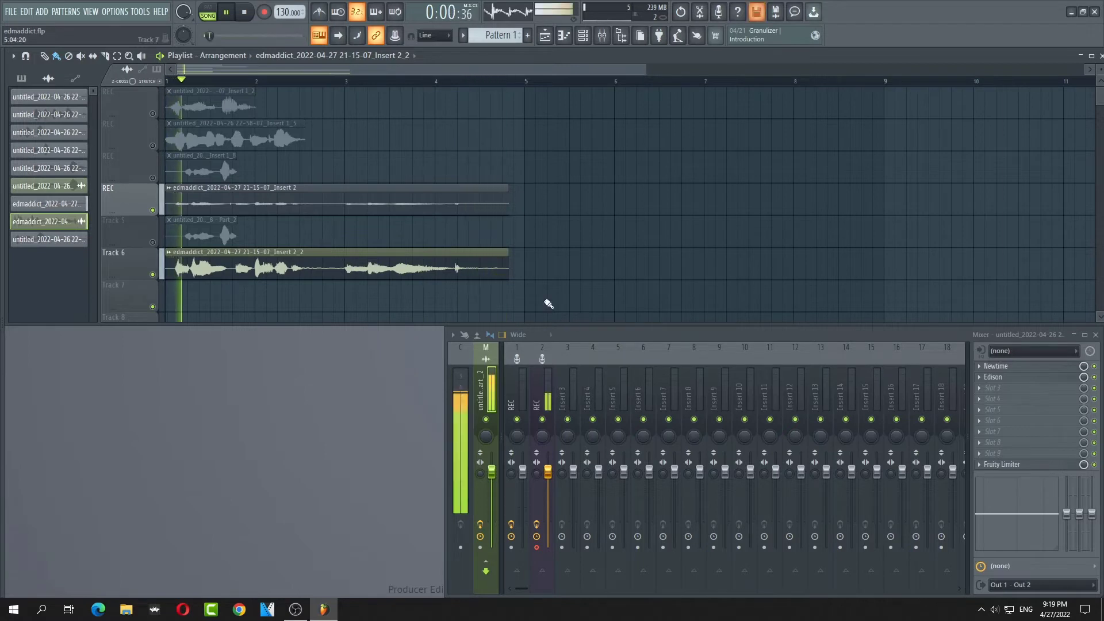
{"action": "left_click", "coordinate": [564, 398]}
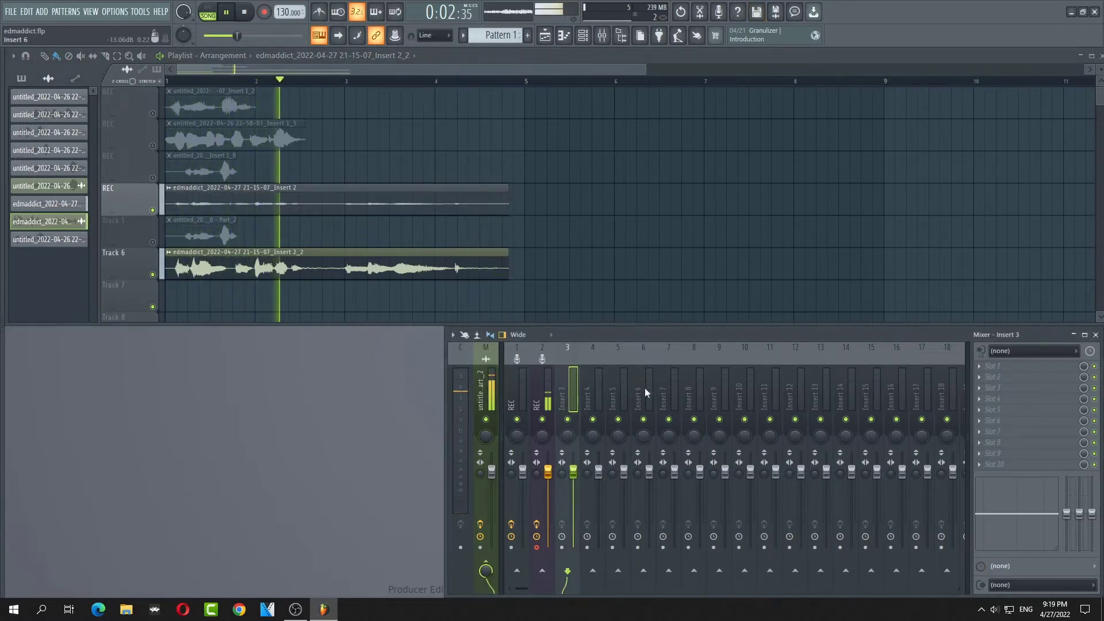
{"action": "left_click", "coordinate": [544, 391]}
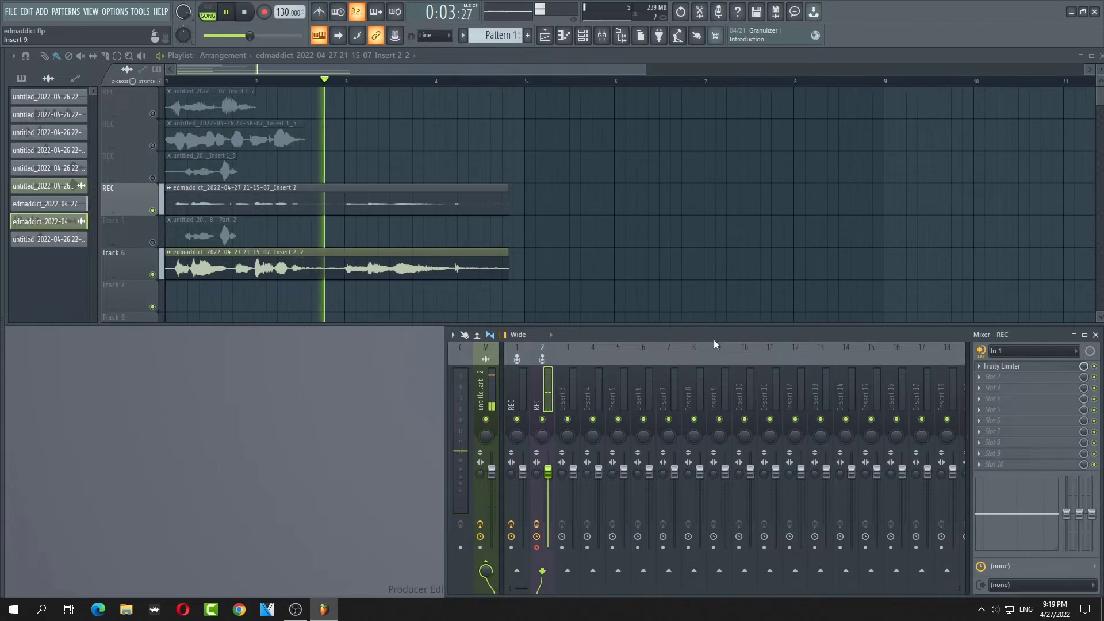
Stop playback, remove the Fruity Limiter from mixer insert 2, and set the track's audio input to none.
{"action": "key", "text": "space"}
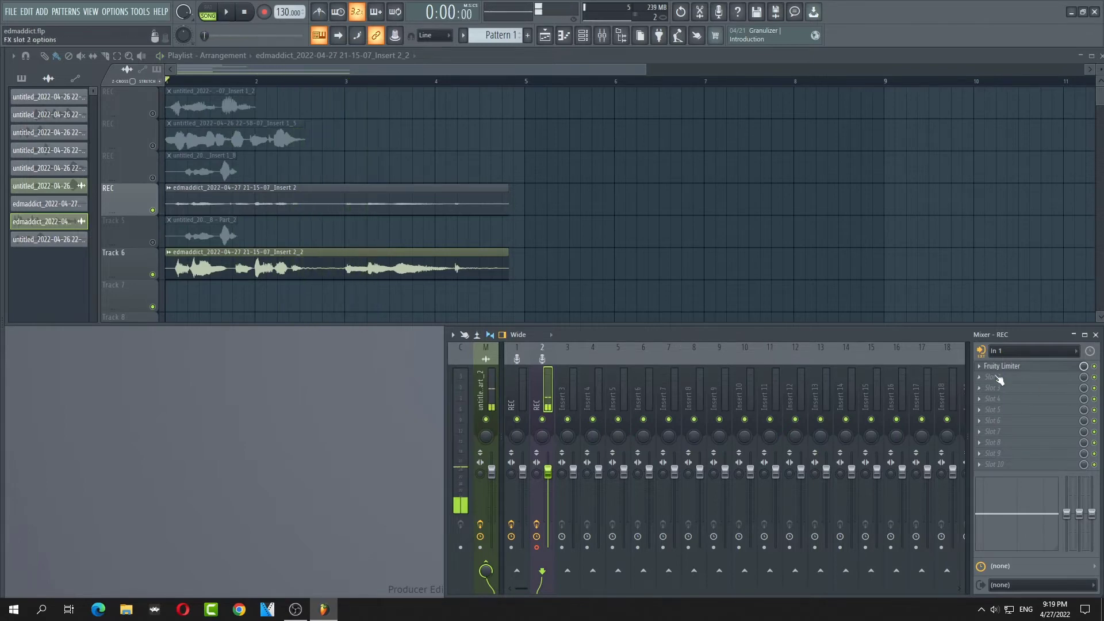
{"action": "left_click", "coordinate": [979, 367]}
{"action": "left_click", "coordinate": [1007, 337]}
{"action": "left_click", "coordinate": [602, 340]}
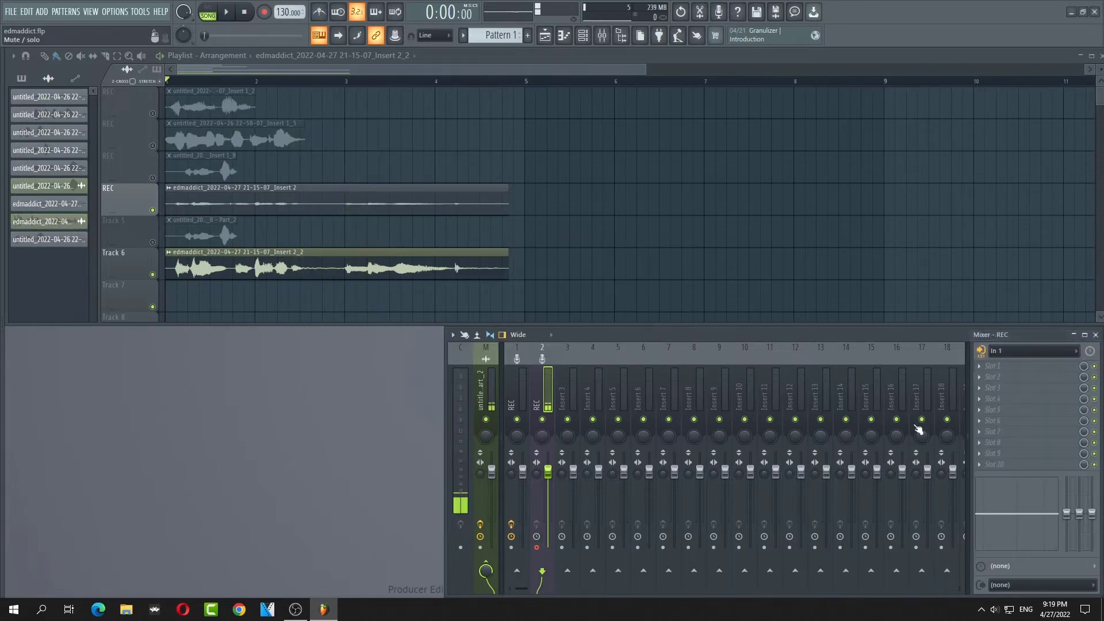
{"action": "left_click", "coordinate": [985, 376]}
{"action": "left_click", "coordinate": [638, 26]}
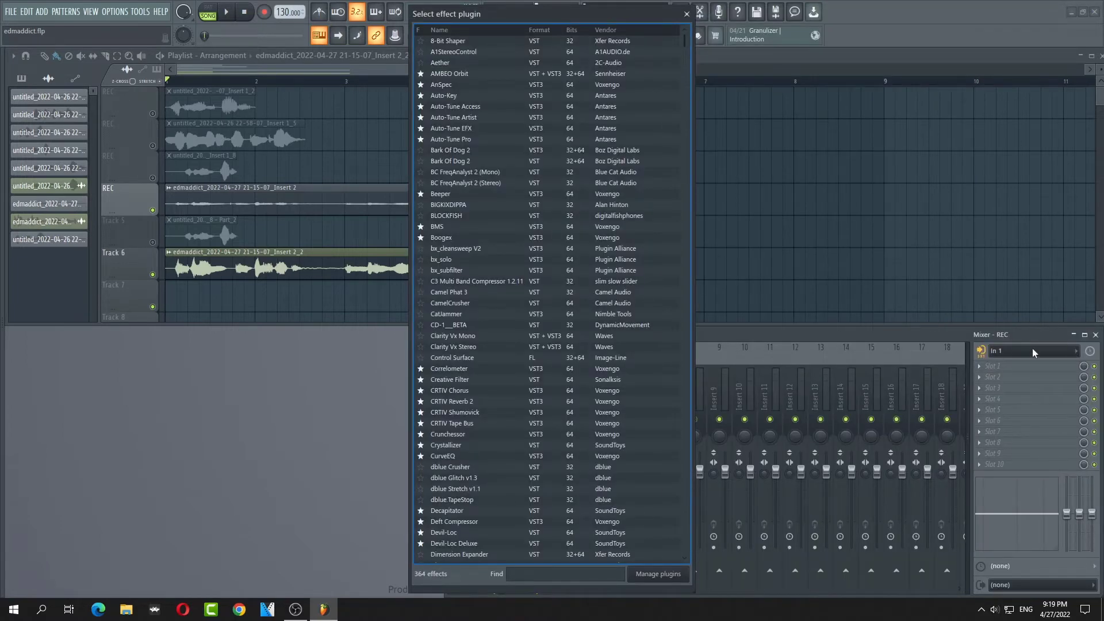
{"action": "left_click", "coordinate": [686, 13]}
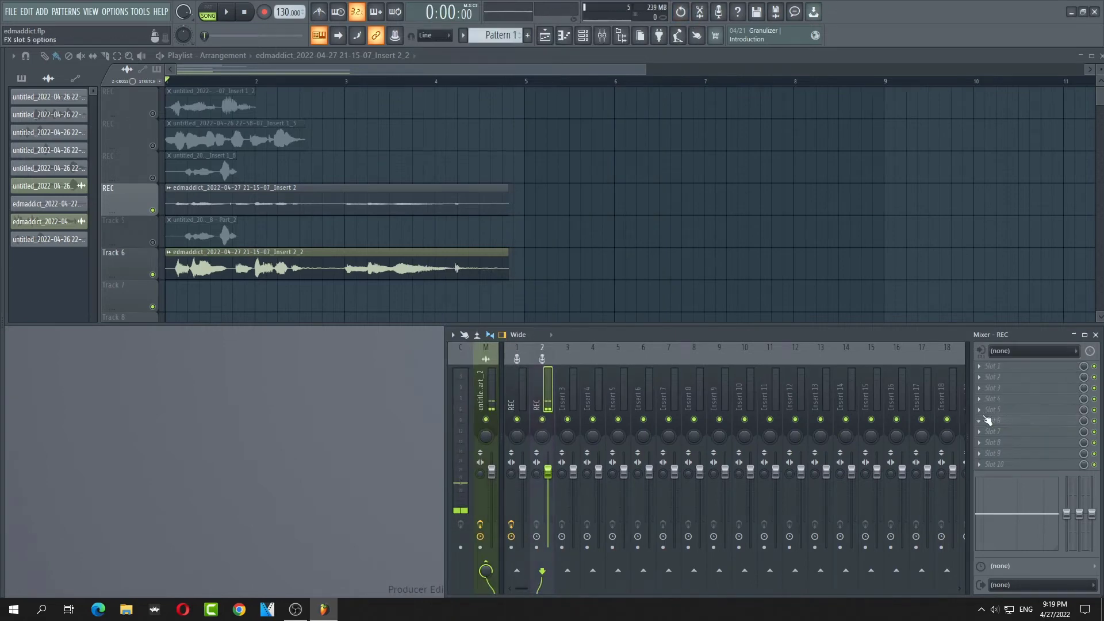
Audition the arrangement from the beginning, and open the Track 6 clip's sample in Edison for editing.
{"action": "key", "text": "space"}
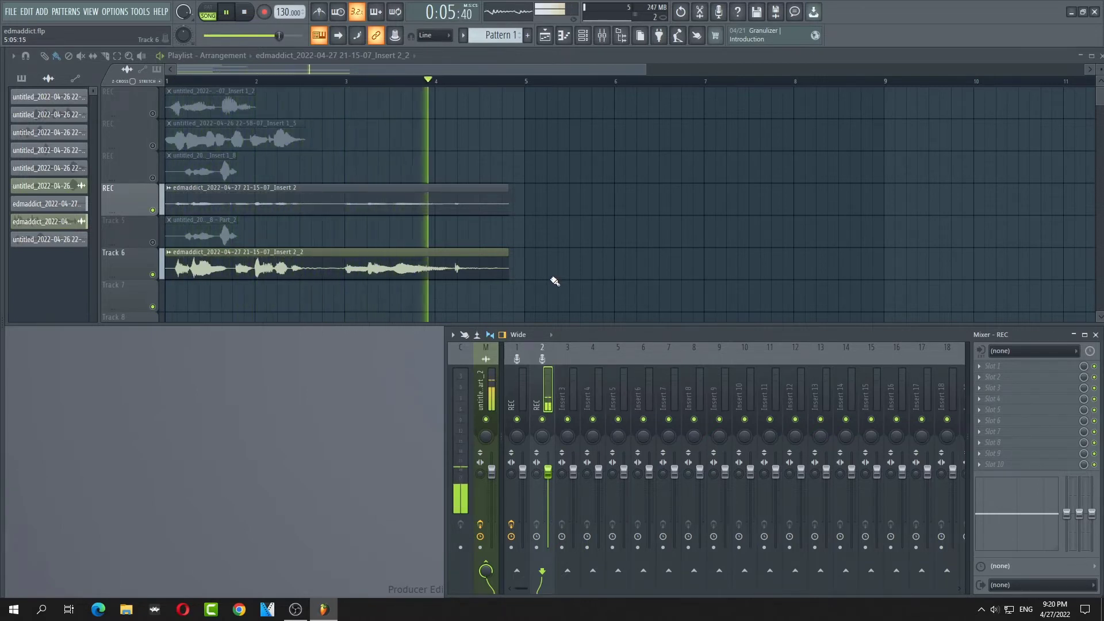
{"action": "key", "text": "space"}
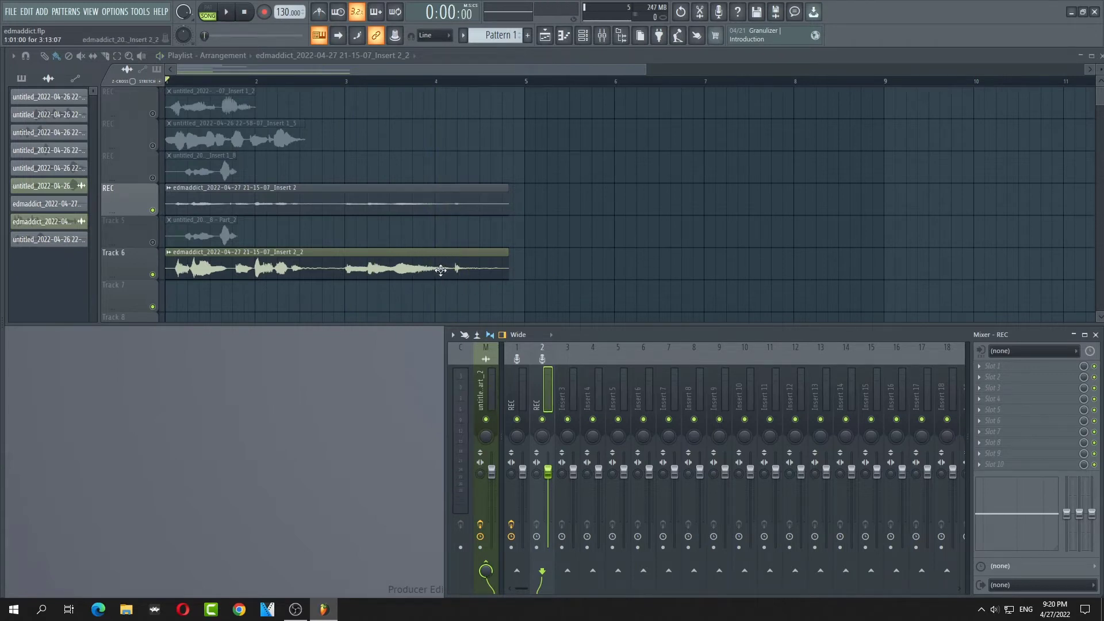
{"action": "left_click", "coordinate": [177, 253]}
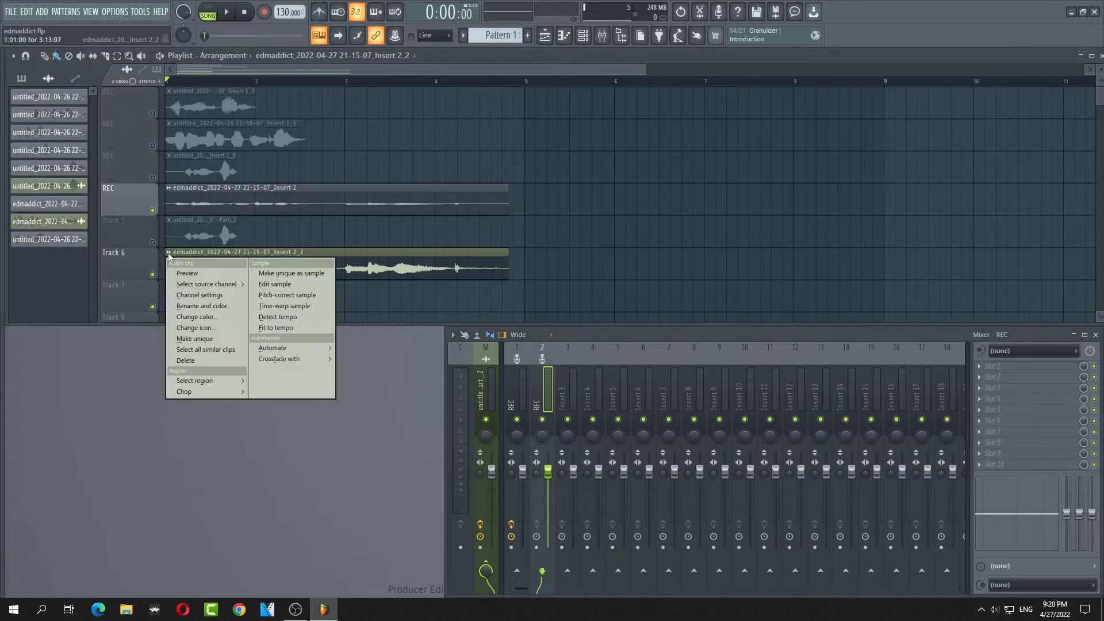
{"action": "left_click", "coordinate": [306, 284]}
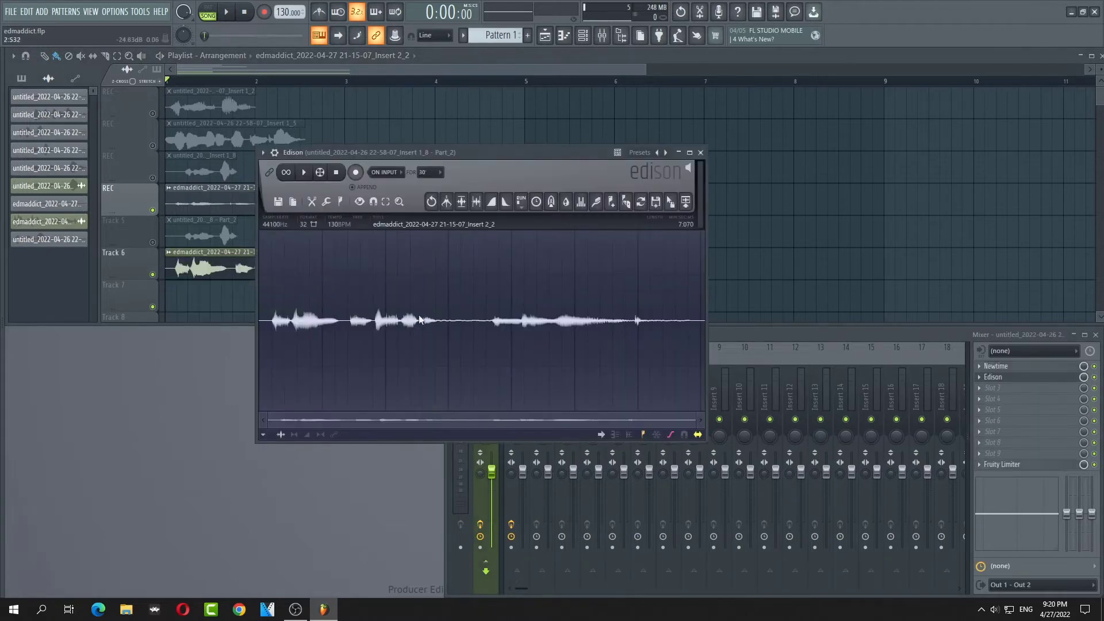
Show the sample as a spectrum in Edison, and acquire a noise profile from the pause between 3.102 and 3.506 s.
{"action": "right_click", "coordinate": [404, 264]}
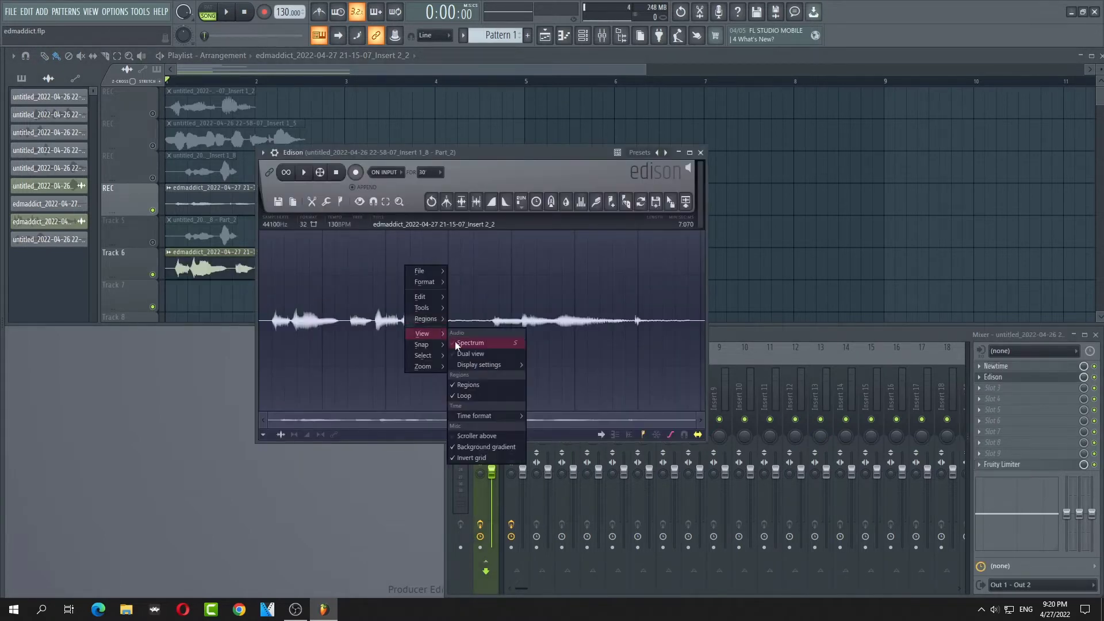
{"action": "left_click", "coordinate": [465, 343]}
{"action": "scroll", "coordinate": [435, 341], "scroll_direction": "up", "scroll_amount": 3}
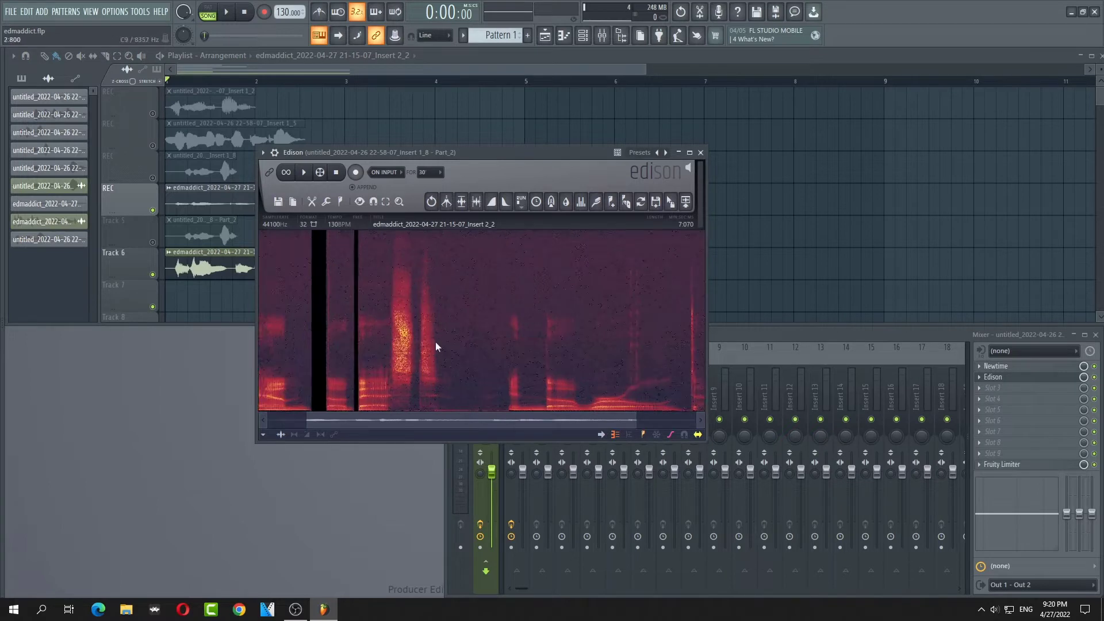
{"action": "scroll", "coordinate": [459, 365], "scroll_direction": "down", "scroll_amount": 4}
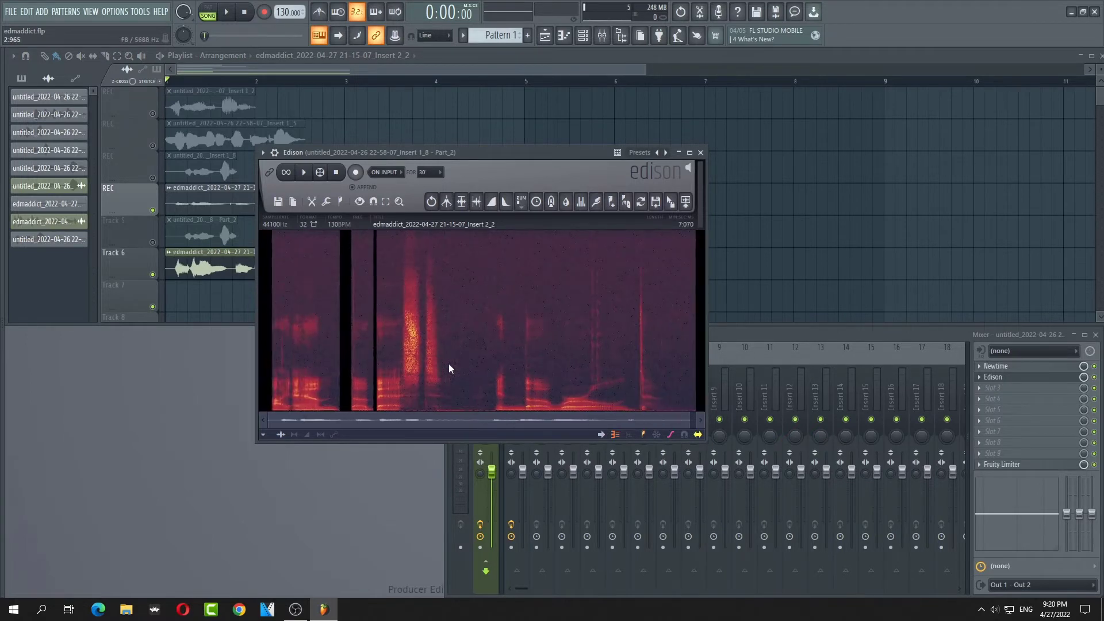
{"action": "left_click_drag", "start_coordinate": [462, 370], "coordinate": [489, 371]}
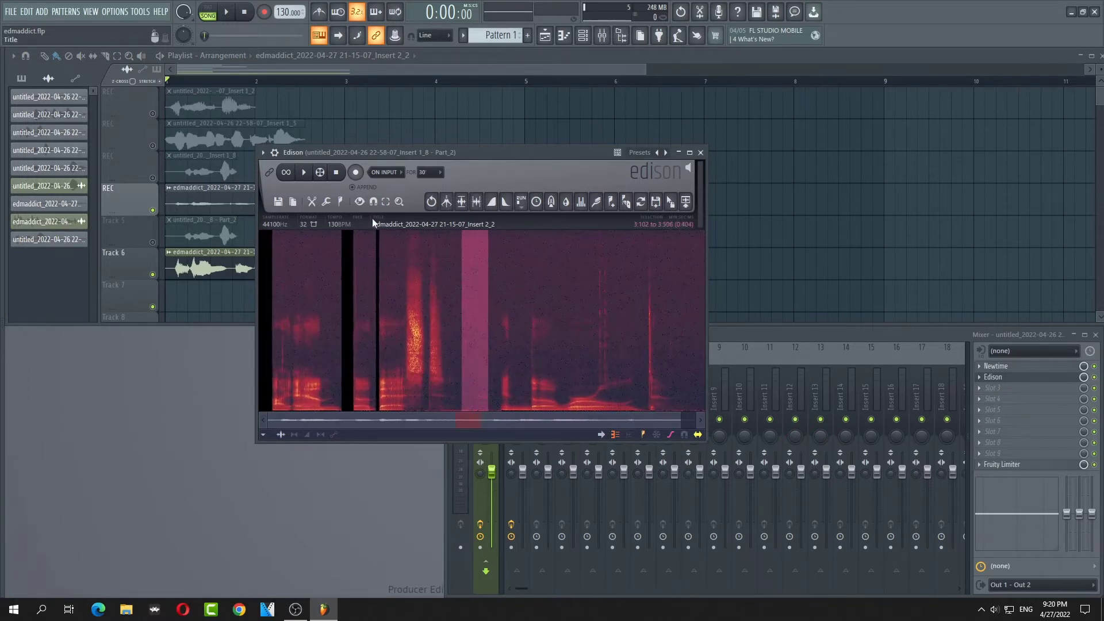
{"action": "left_click", "coordinate": [304, 172]}
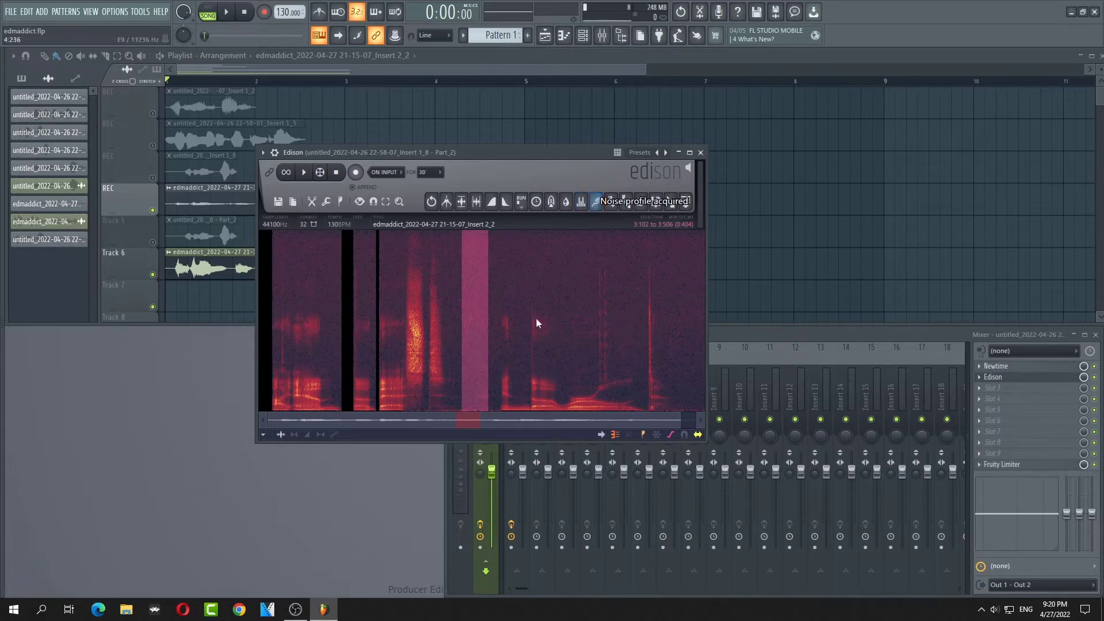
Denoise the whole sample from 0 to 7.070 s using the acquired noise profile.
{"action": "scroll", "coordinate": [533, 320], "scroll_direction": "down", "scroll_amount": 2}
{"action": "key", "text": "ctrl+a"}
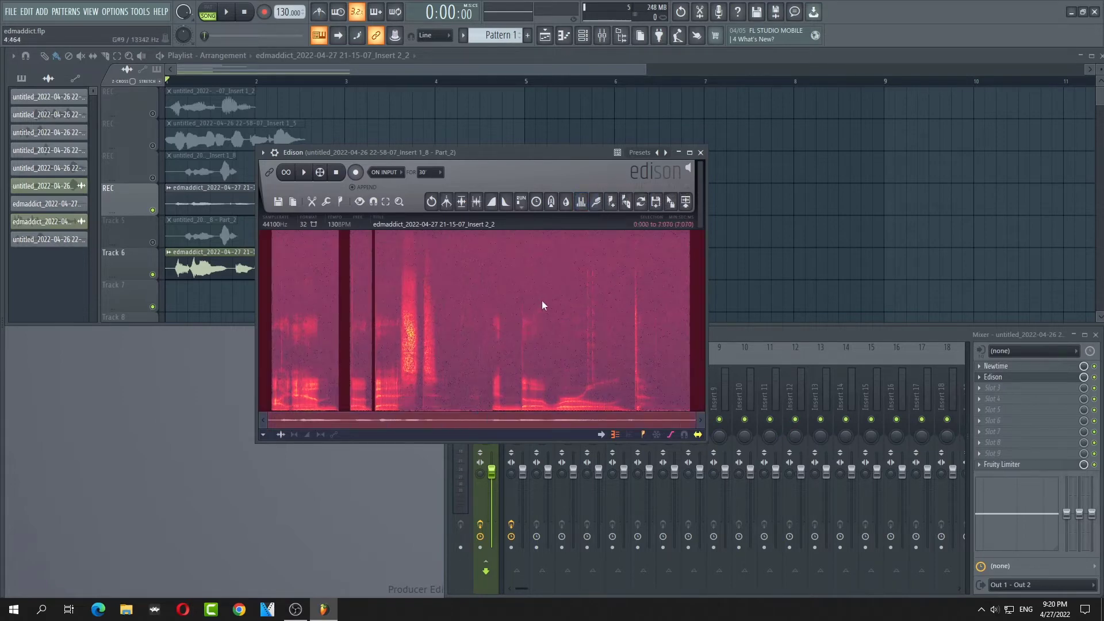
{"action": "left_click", "coordinate": [597, 206]}
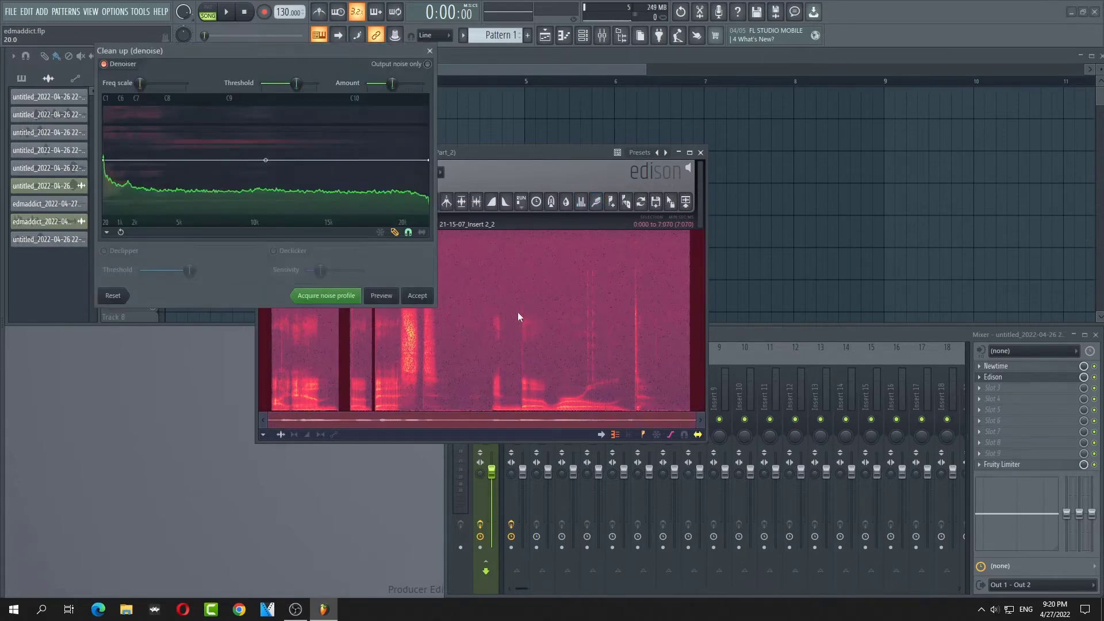
{"action": "left_click", "coordinate": [426, 298]}
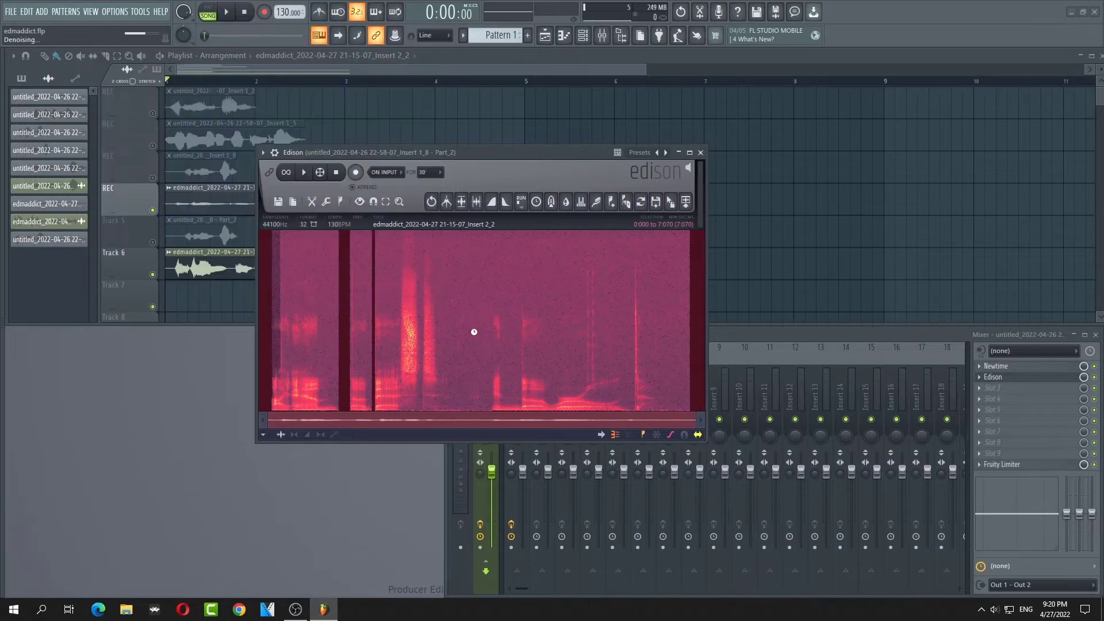
{"action": "left_click_drag", "start_coordinate": [486, 351], "coordinate": [755, 388]}
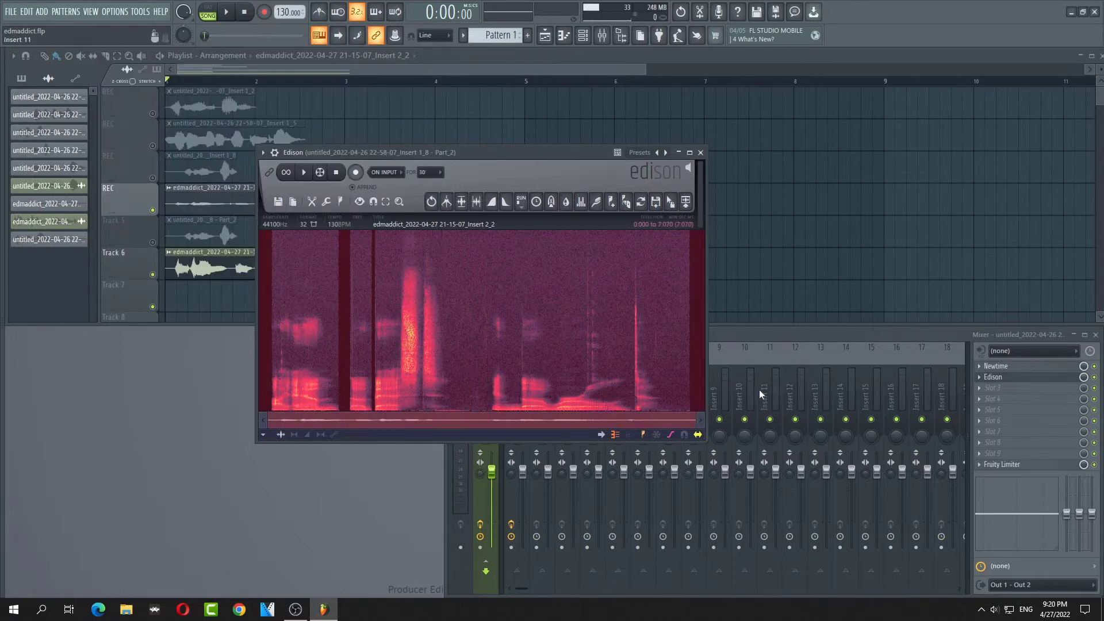
Send the denoised sample to the playlist as an audio clip, and put it on Track 6 in place of the earlier clip.
{"action": "left_click_drag", "start_coordinate": [670, 202], "coordinate": [672, 208]}
{"action": "left_click", "coordinate": [686, 201]}
{"action": "left_click", "coordinate": [700, 152]}
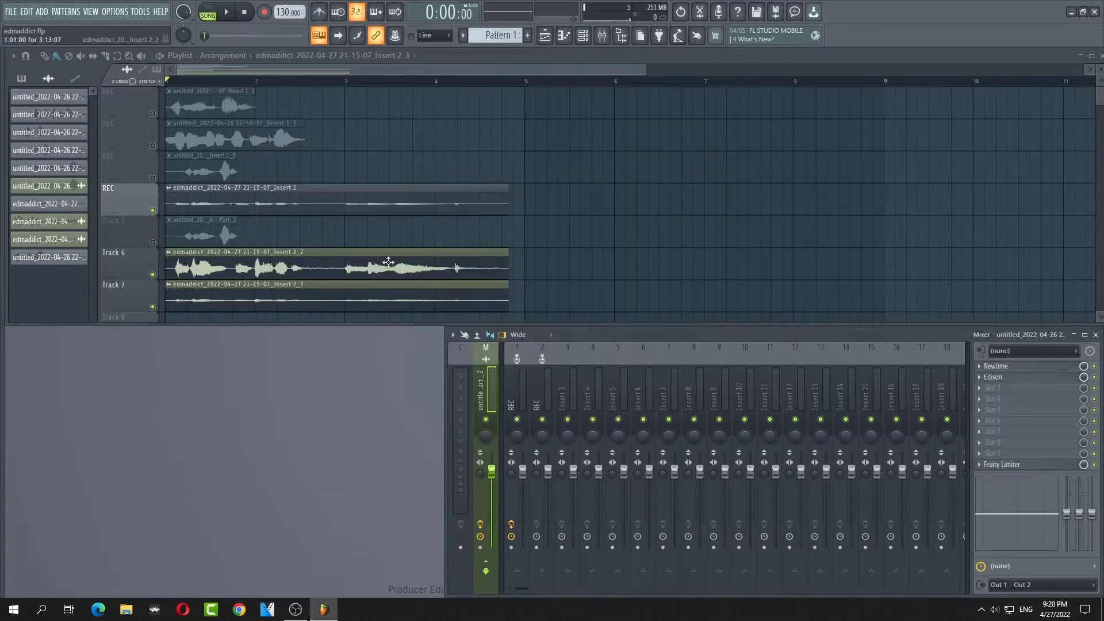
{"action": "right_click", "coordinate": [389, 262]}
{"action": "left_click_drag", "start_coordinate": [202, 300], "coordinate": [201, 269]}
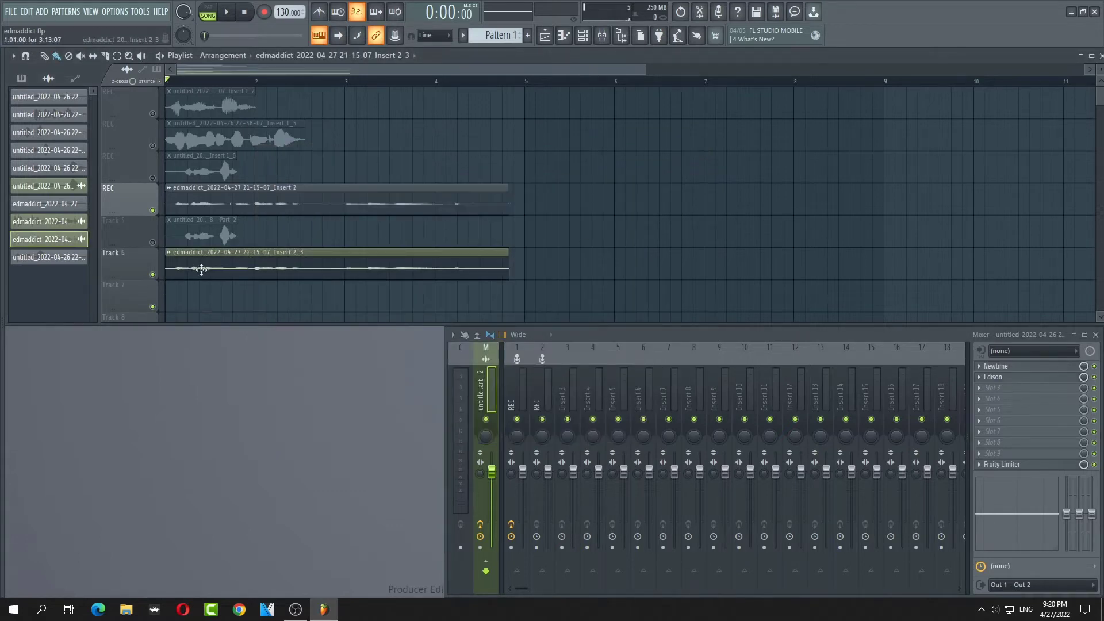
Normalize the denoised clip on Track 6 in its channel settings, and audition the arrangement from the beginning.
{"action": "double_click", "coordinate": [332, 259]}
{"action": "left_click", "coordinate": [256, 278]}
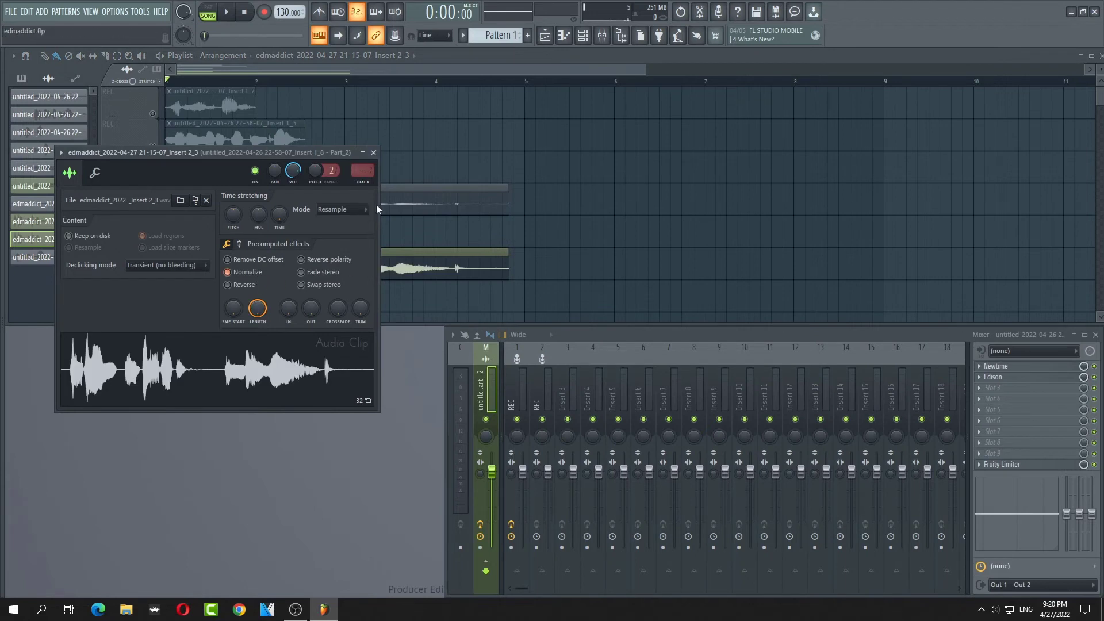
{"action": "left_click", "coordinate": [373, 153]}
{"action": "key", "text": "space"}
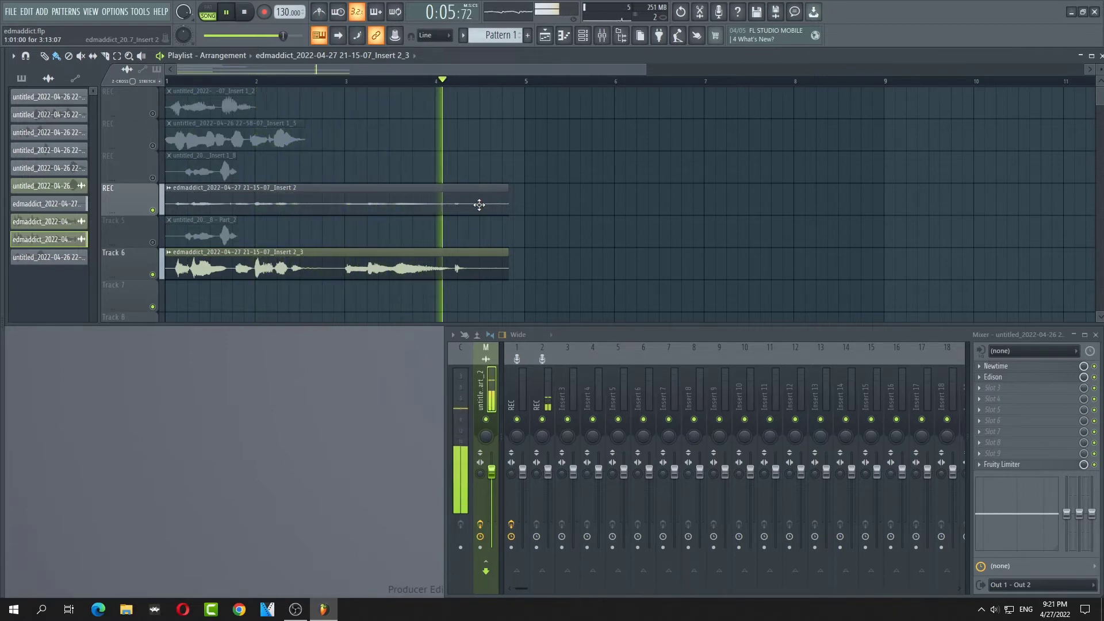
{"action": "key", "text": "space"}
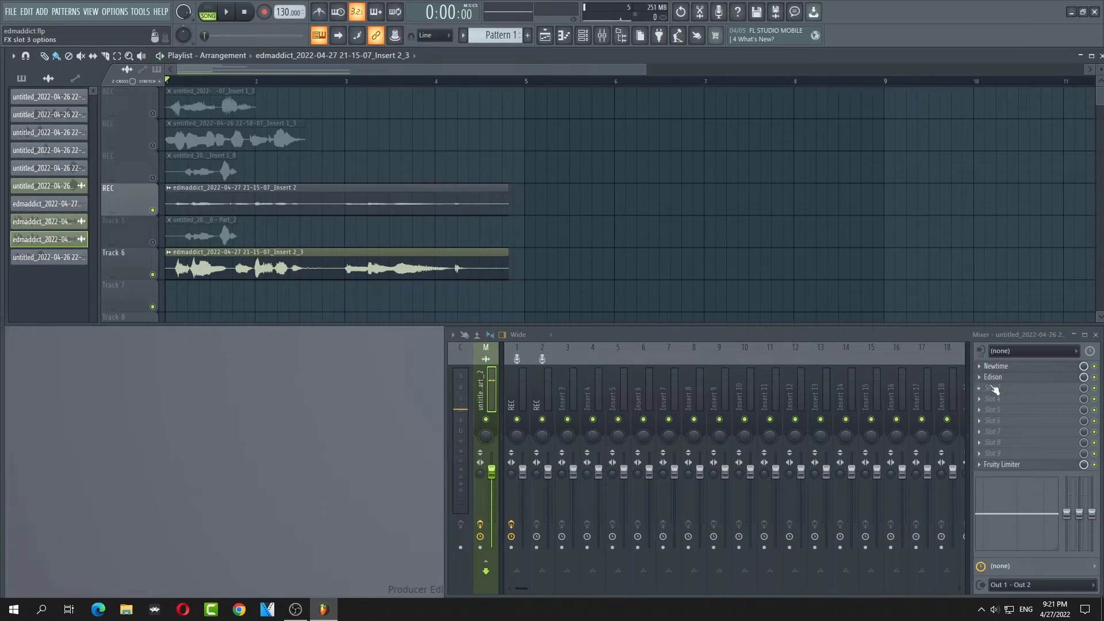
Route the Track 6 clip to mixer track 1, and inspect the Nova equalizer in that track's effect chain.
{"action": "double_click", "coordinate": [396, 264]}
{"action": "scroll", "coordinate": [363, 171], "scroll_direction": "up", "scroll_amount": 1}
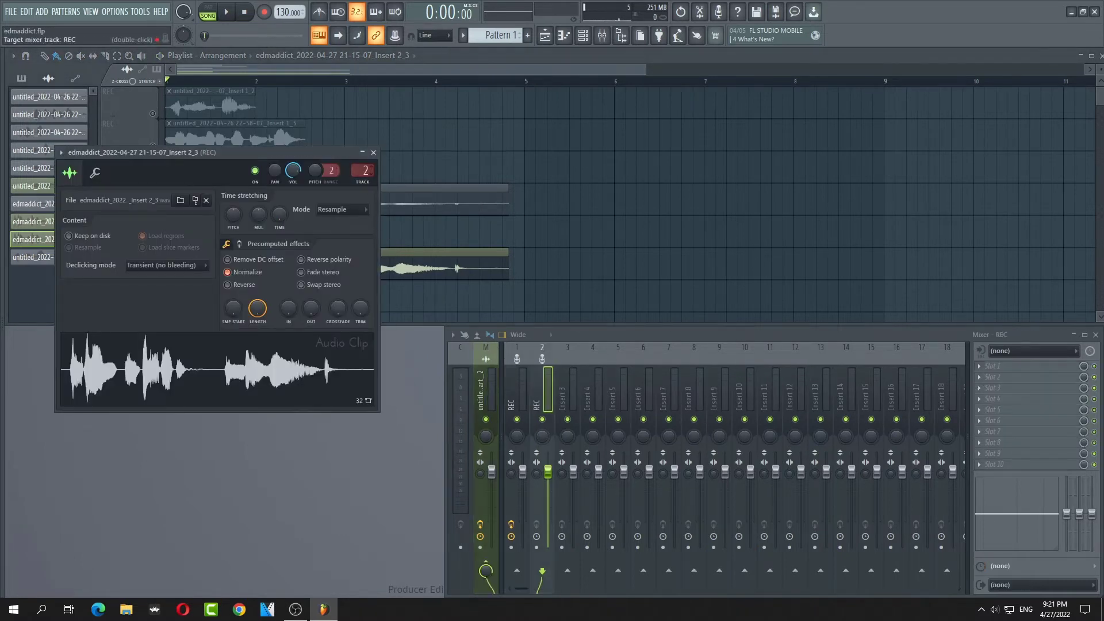
{"action": "left_click", "coordinate": [373, 153]}
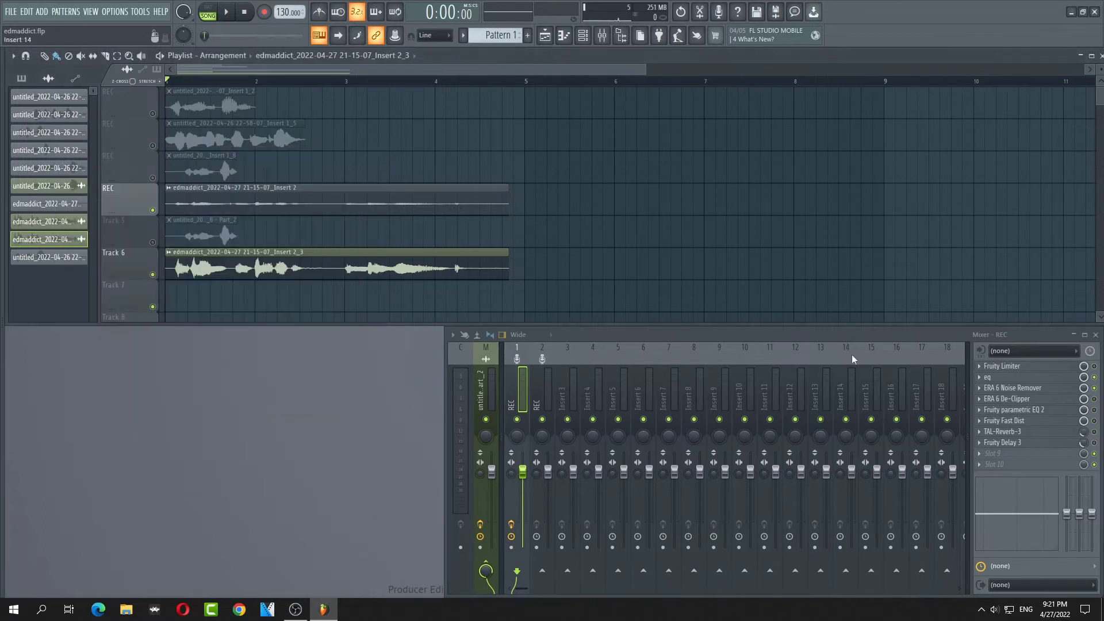
{"action": "left_click", "coordinate": [1026, 378]}
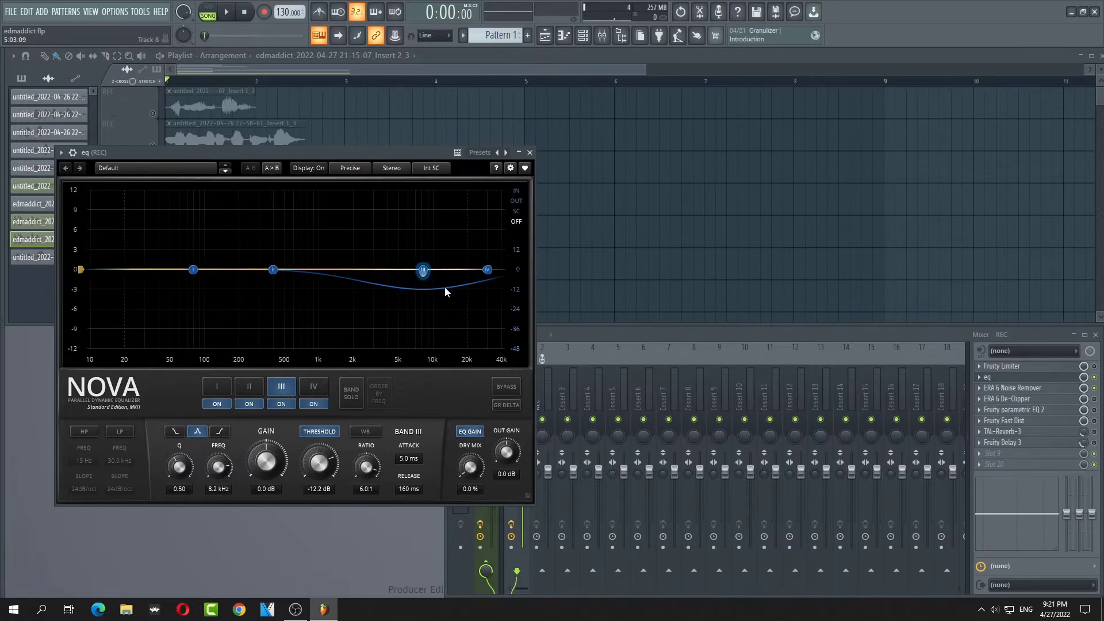
{"action": "left_click", "coordinate": [530, 153]}
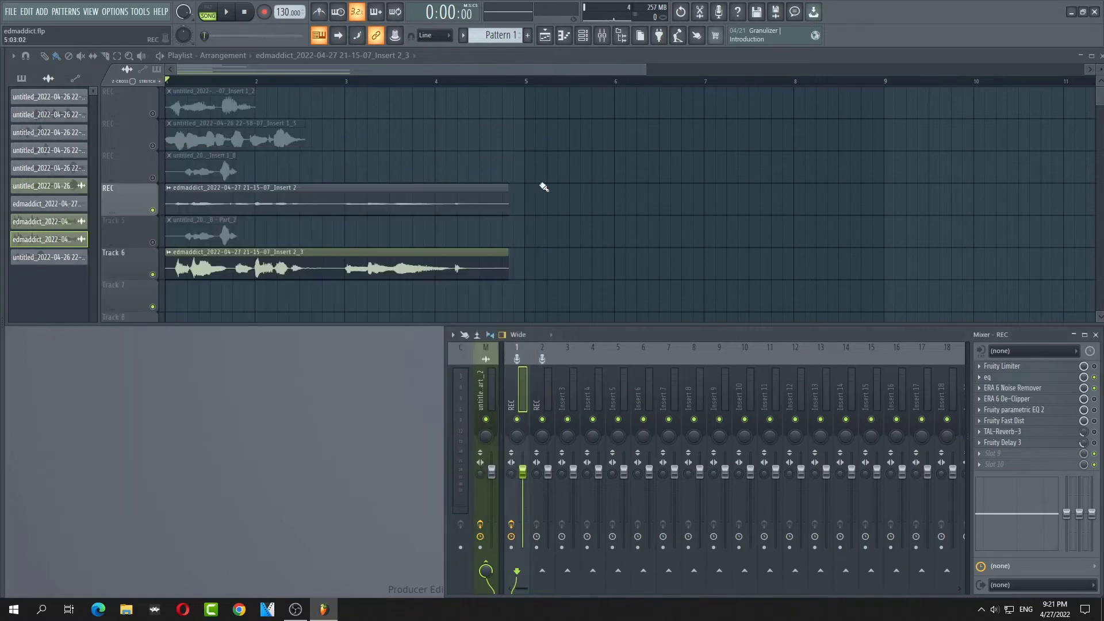
Arm mixer Insert 3 for recording and set its audio input to the mono source In 1.
{"action": "left_click", "coordinate": [572, 402]}
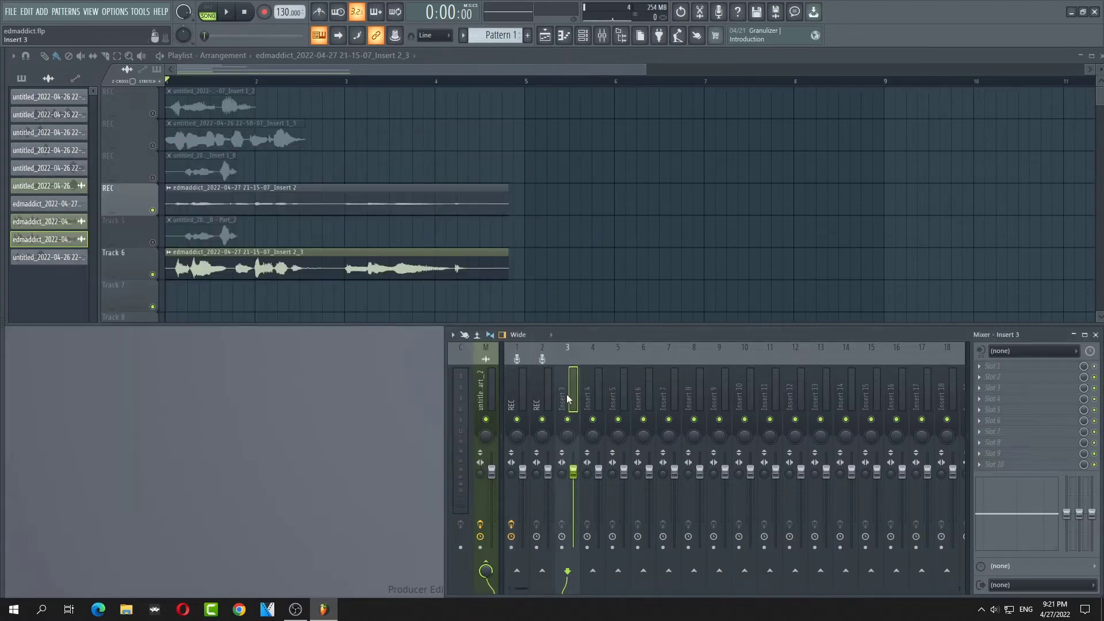
{"action": "left_click", "coordinate": [562, 548]}
{"action": "left_click", "coordinate": [1036, 352]}
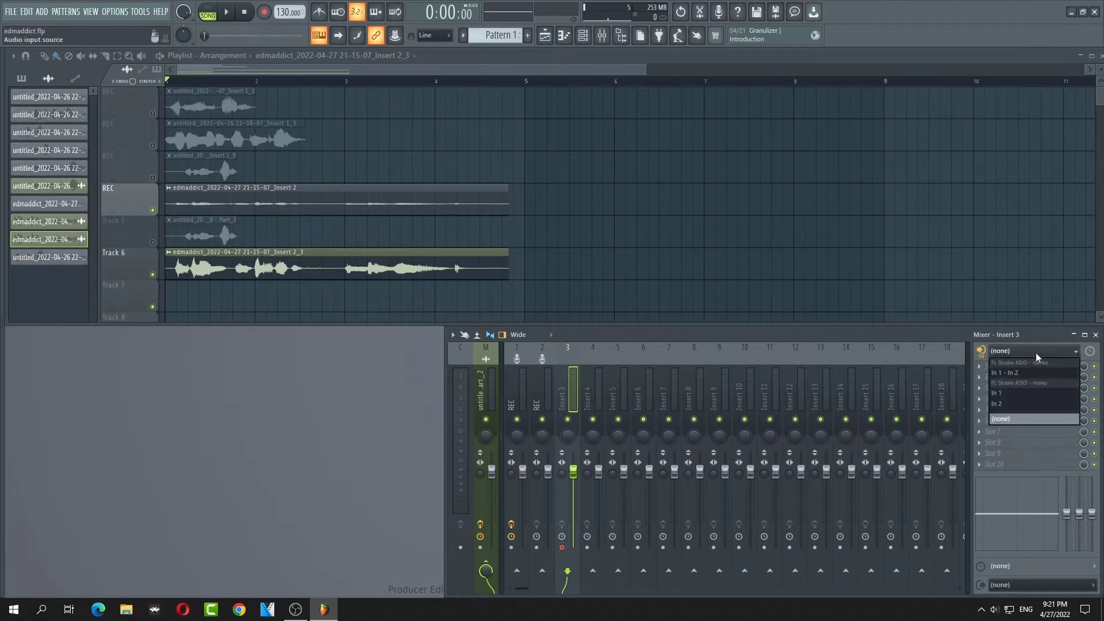
{"action": "left_click", "coordinate": [1029, 393]}
{"action": "left_click", "coordinate": [689, 348]}
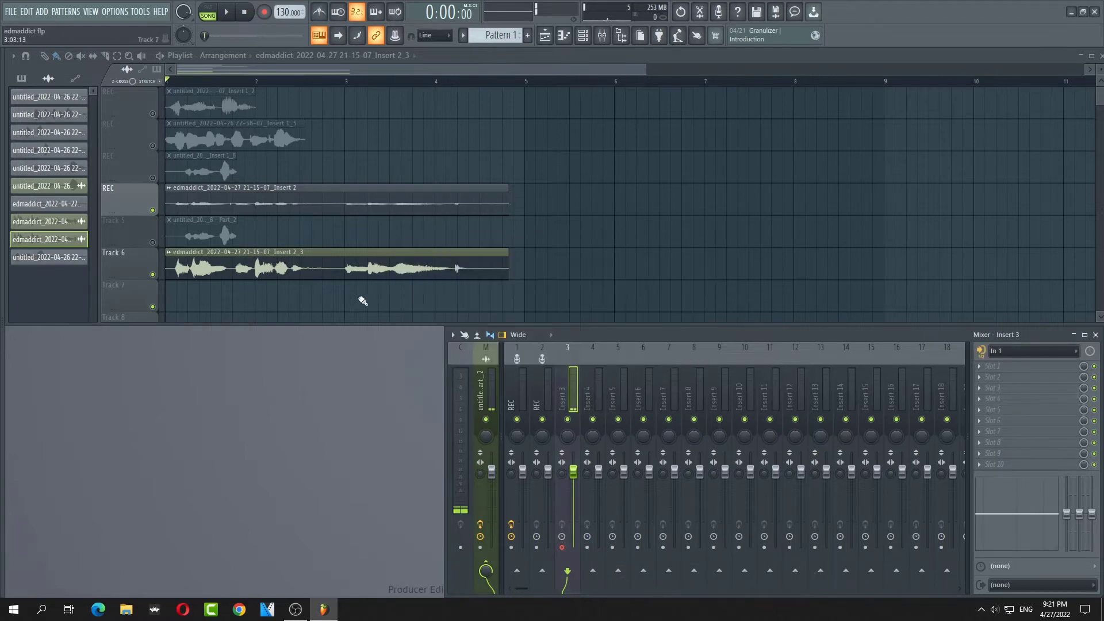
Record a new take into the playlist as an audio clip, muting Track 6 while recording, and stop.
{"action": "left_click", "coordinate": [265, 13]}
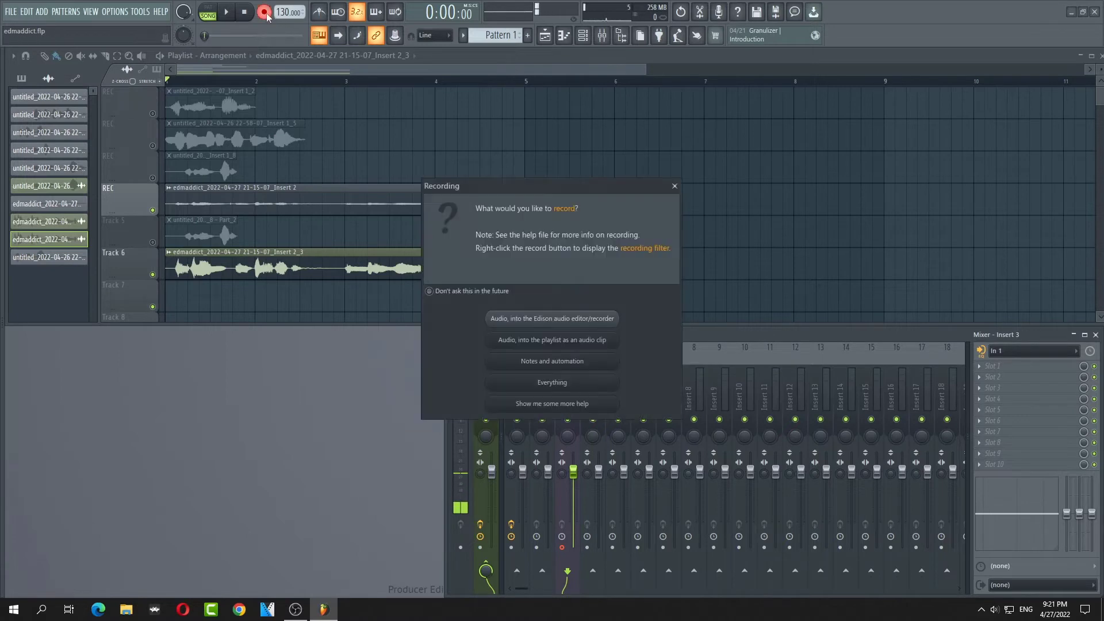
{"action": "left_click", "coordinate": [572, 344]}
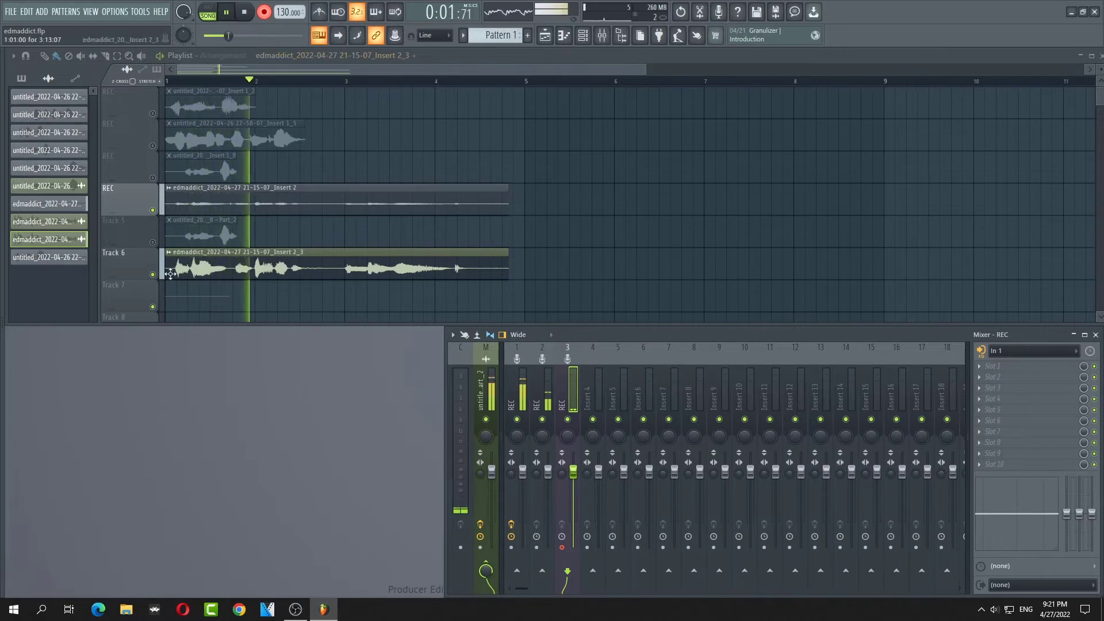
{"action": "left_click", "coordinate": [153, 274]}
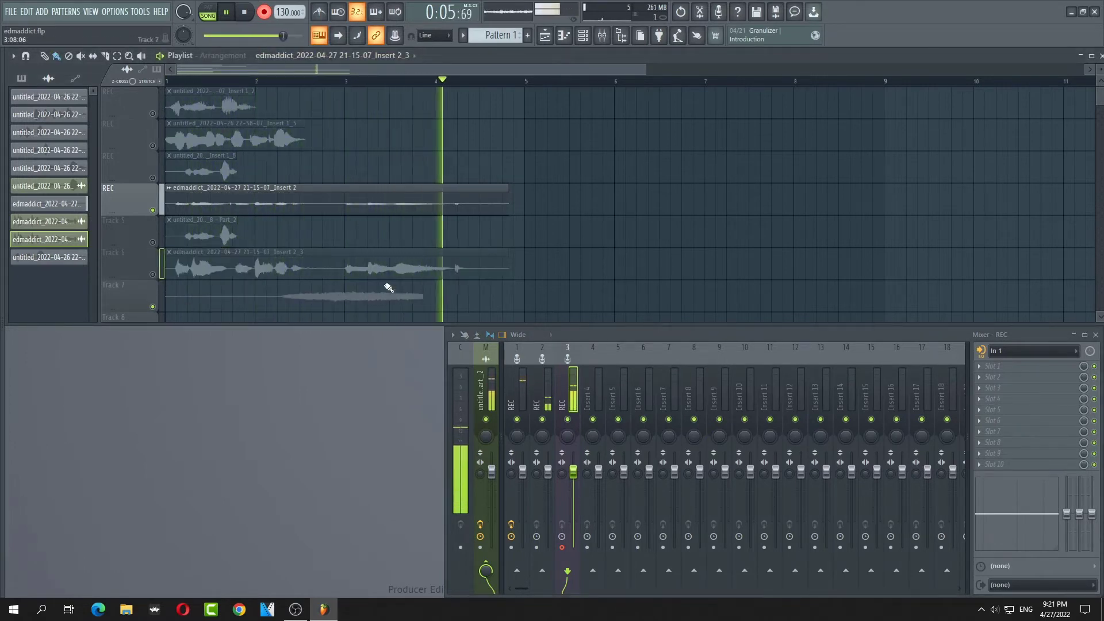
{"action": "key", "text": "space"}
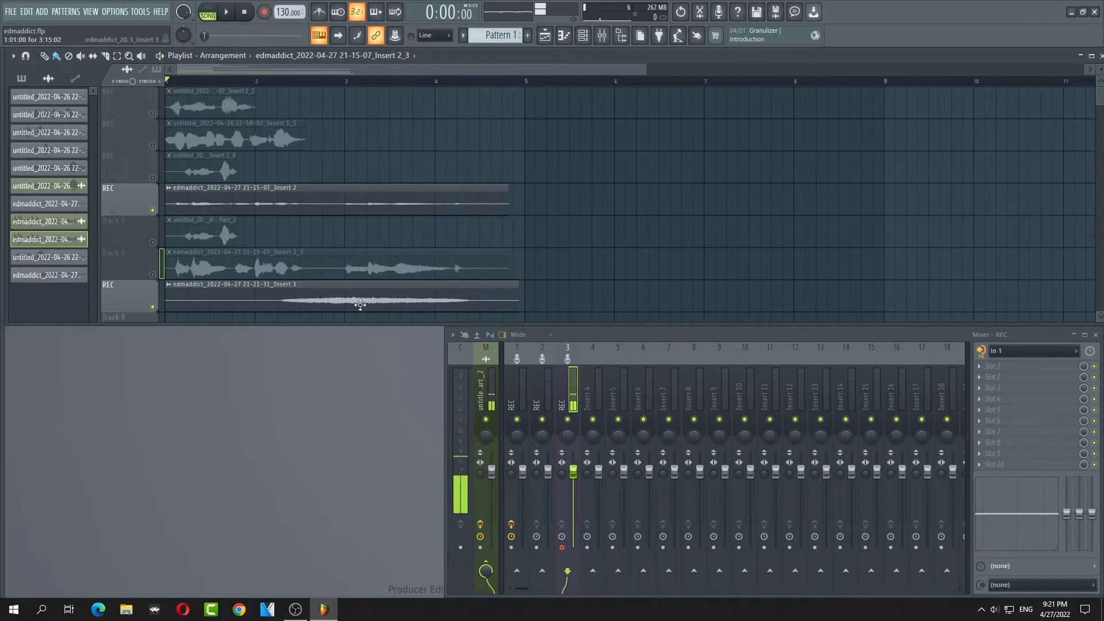
Set mixer insert 3's audio input to none, and play the new Track 7 recording with the other recorded tracks muted.
{"action": "left_click", "coordinate": [1026, 352]}
{"action": "left_click", "coordinate": [1016, 419]}
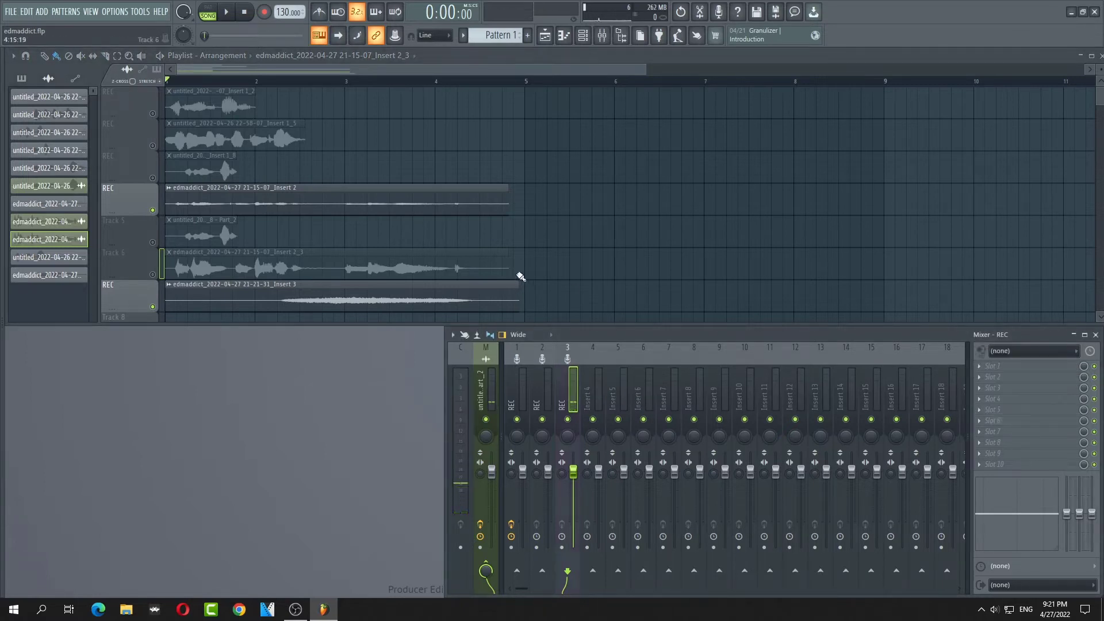
{"action": "key", "text": "space"}
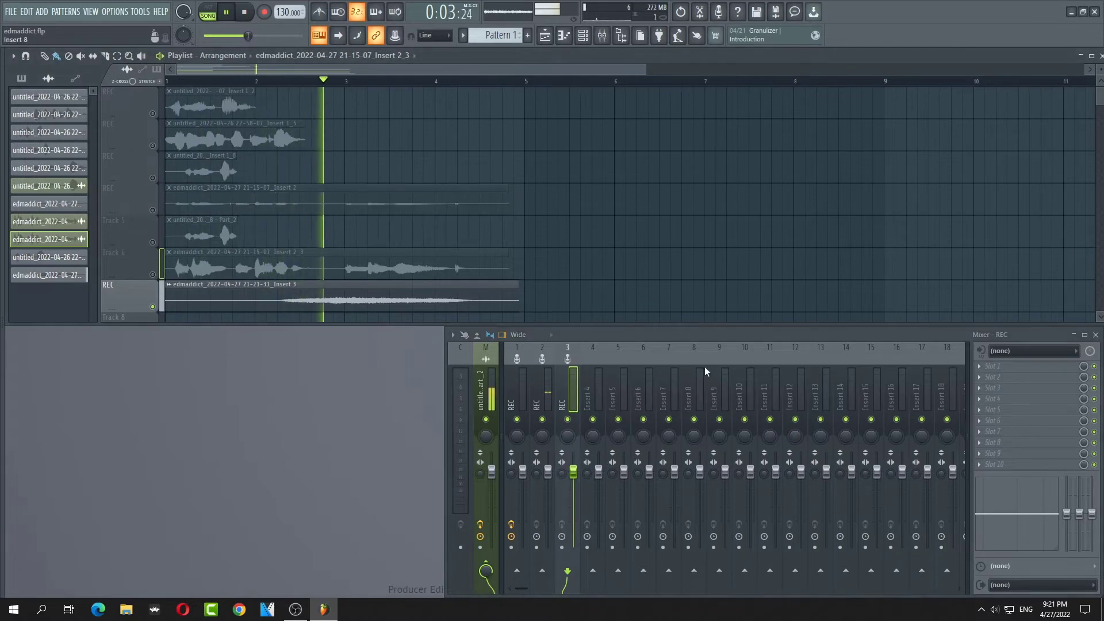
Stop playback and load Fruity Parametric EQ 2 into the first effect slot of mixer insert 3.
{"action": "key", "text": "space"}
{"action": "left_click", "coordinate": [990, 377]}
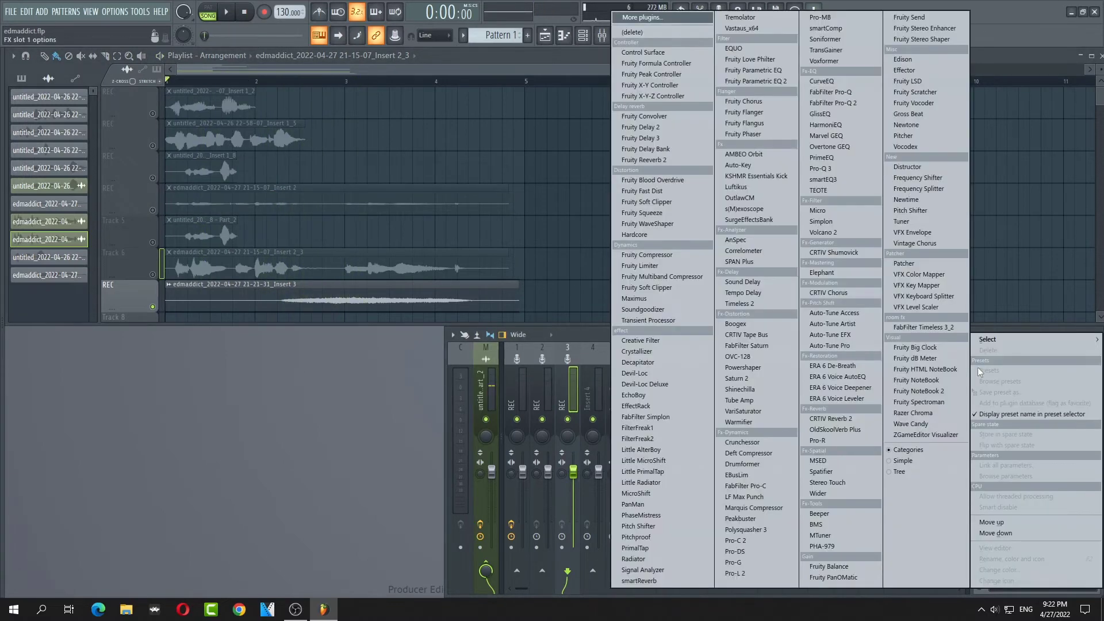
{"action": "left_click", "coordinate": [751, 87]}
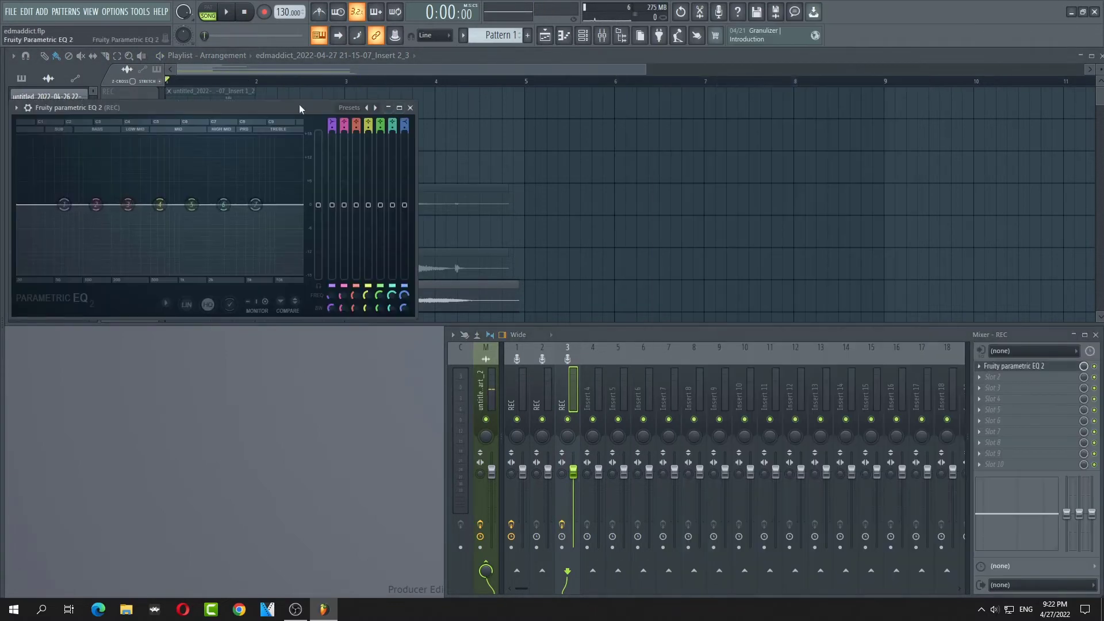
{"action": "left_click_drag", "start_coordinate": [299, 108], "coordinate": [916, 110]}
Play the Track 7 recording from 0:02:53 with insert 3's equalizer open to check for a signal, and stop.
{"action": "left_click", "coordinate": [311, 84]}
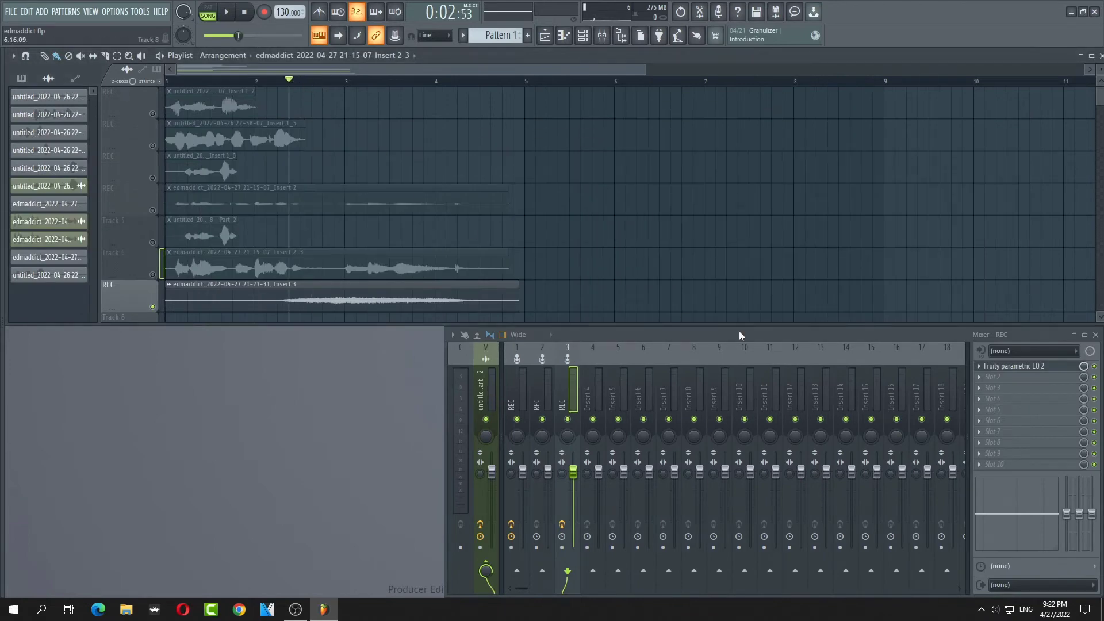
{"action": "key", "text": "space"}
{"action": "left_click", "coordinate": [1014, 365]}
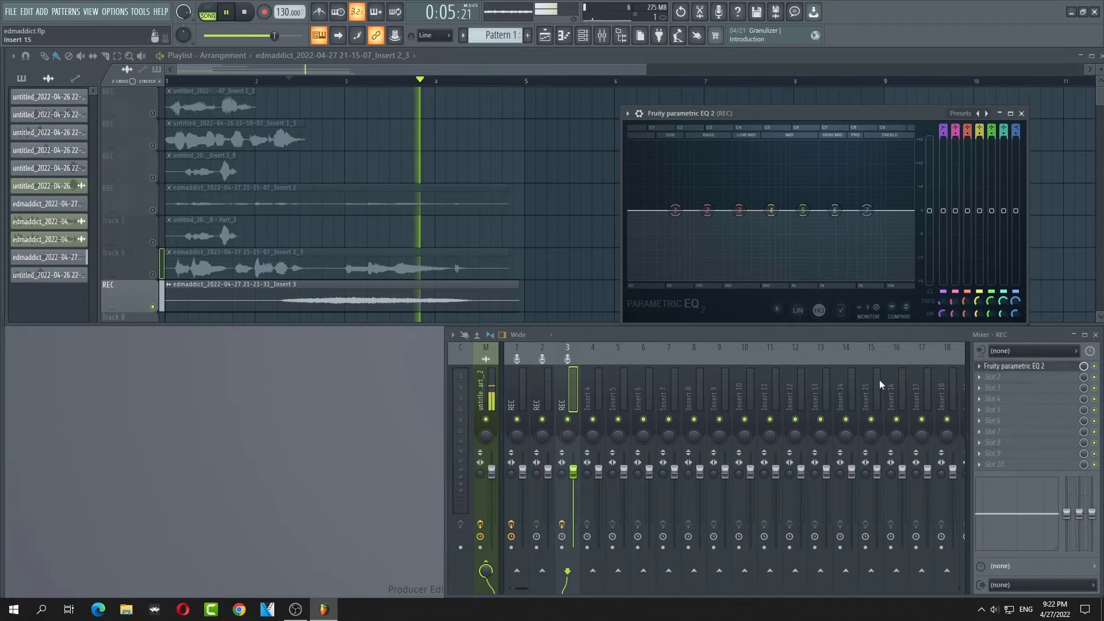
{"action": "key", "text": "space"}
Route the Track 7 audio clip to mixer track 3.
{"action": "double_click", "coordinate": [467, 292]}
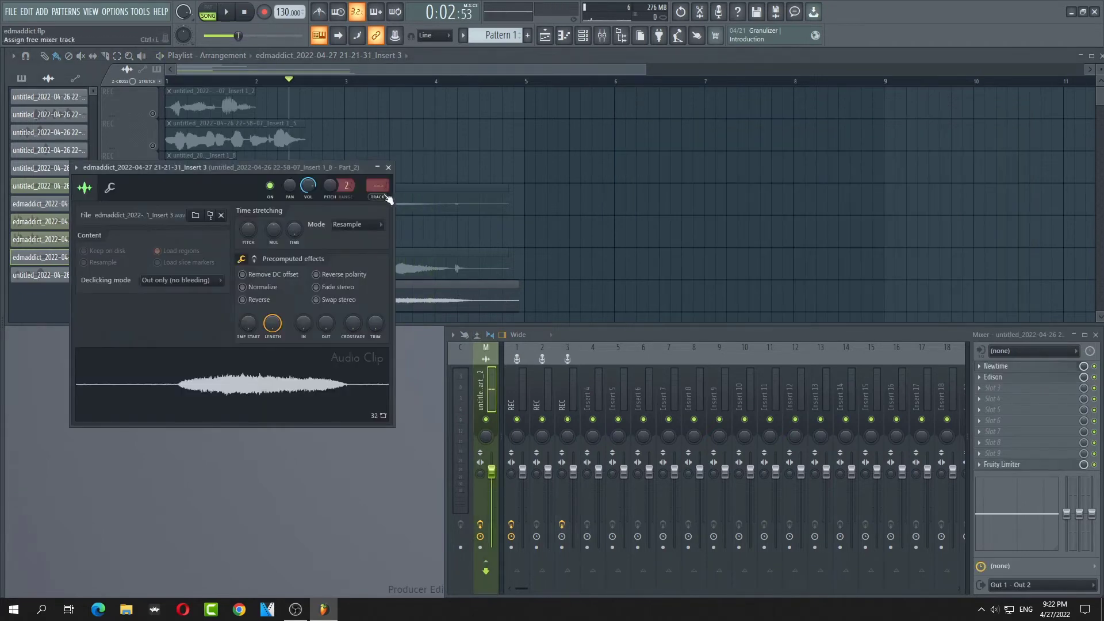
{"action": "left_click_drag", "start_coordinate": [389, 200], "coordinate": [389, 186]}
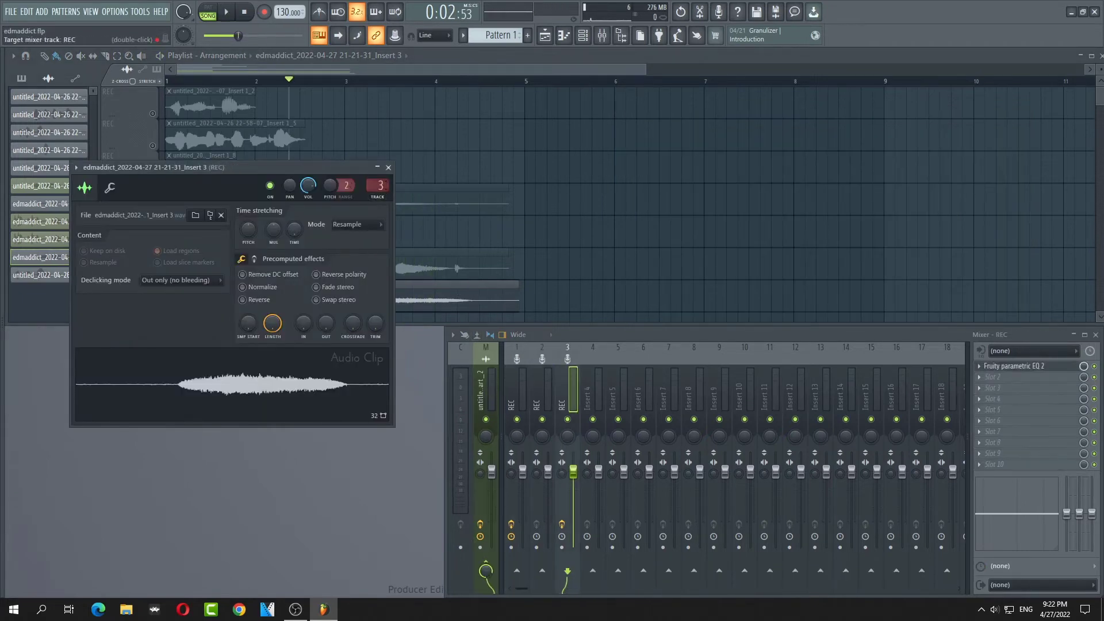
{"action": "left_click", "coordinate": [388, 167]}
Play the recording through insert 3's equalizer, setting band 7 to -0.4 dB and its frequency to the upper end of the spectrum.
{"action": "key", "text": "space"}
{"action": "left_click", "coordinate": [1011, 365]}
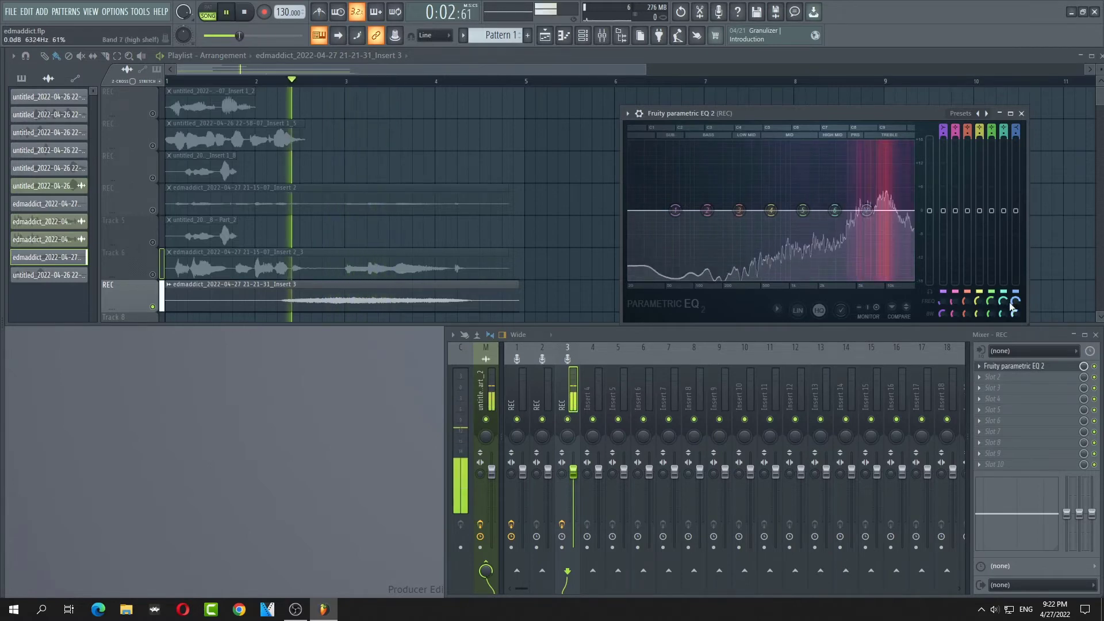
{"action": "left_click_drag", "start_coordinate": [1003, 302], "coordinate": [1015, 297]}
{"action": "key", "text": "space"}
{"action": "key", "text": "space"}
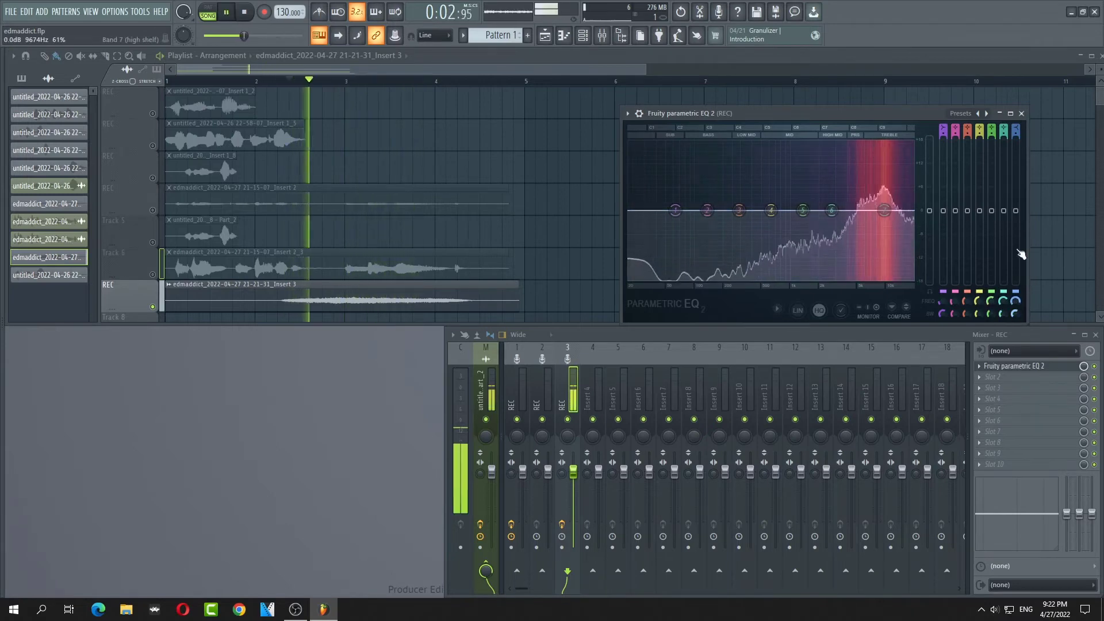
{"action": "mouse_move", "coordinate": [1015, 211]}
{"action": "left_mouse_down"}
{"action": "mouse_move", "coordinate": [1015, 236]}
{"action": "mouse_move", "coordinate": [1015, 213]}
{"action": "left_mouse_up"}
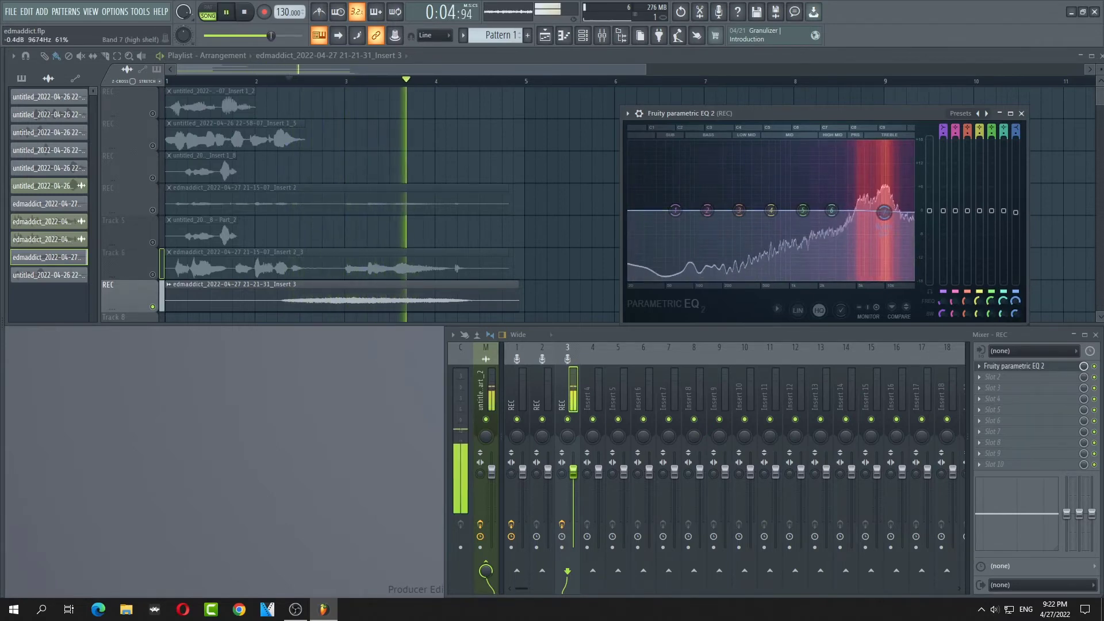
{"action": "left_click_drag", "start_coordinate": [1015, 301], "coordinate": [1015, 286]}
Replay the noisy section and move the equalizer's band 6 to about 8816 Hz, over the loudest peak.
{"action": "key", "text": "space"}
{"action": "key", "text": "space"}
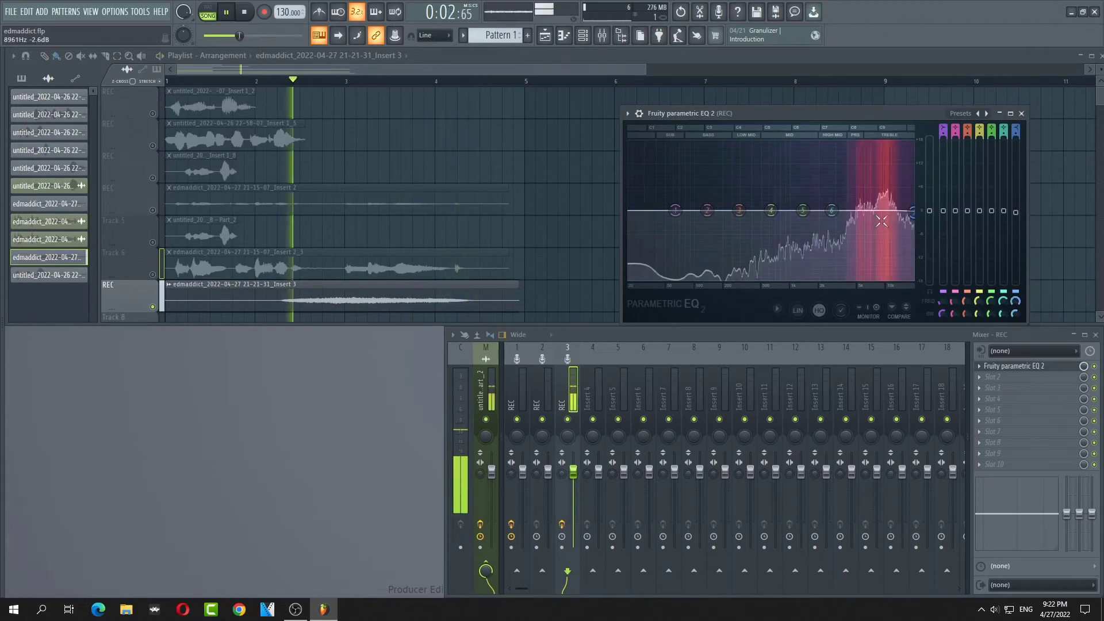
{"action": "key", "text": "space"}
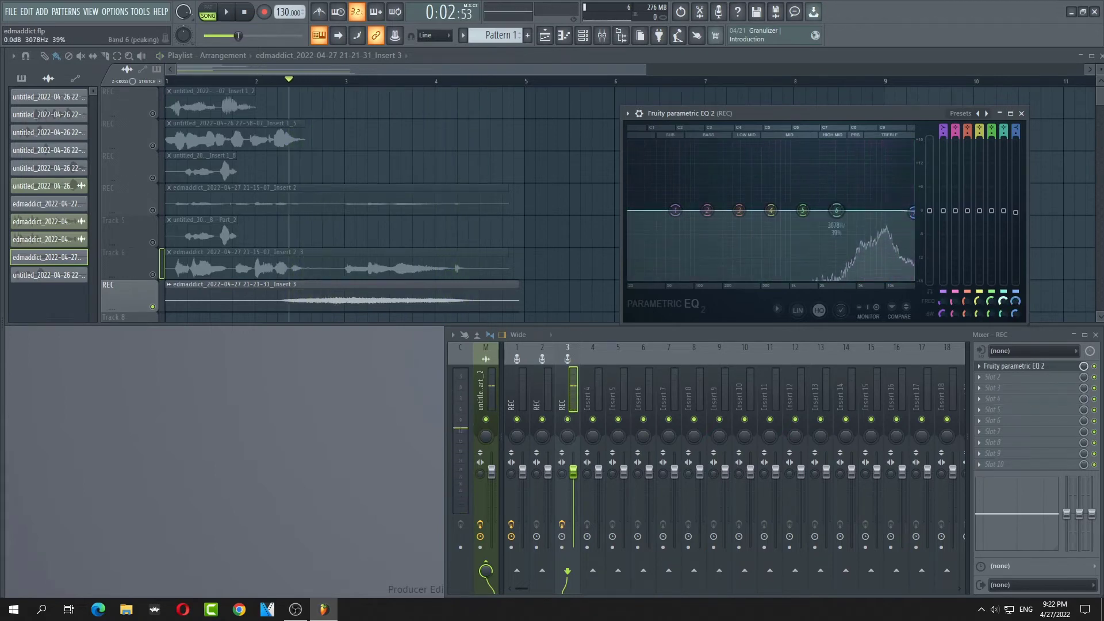
{"action": "key", "text": "space"}
{"action": "left_click_drag", "start_coordinate": [887, 210], "coordinate": [879, 210]}
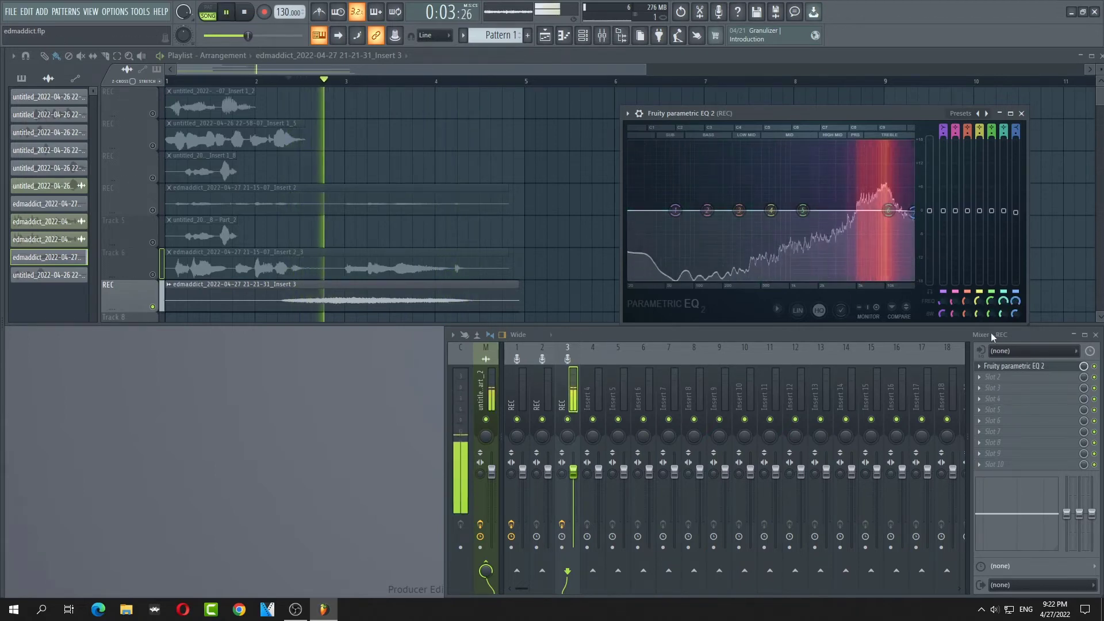
{"action": "key", "text": "space"}
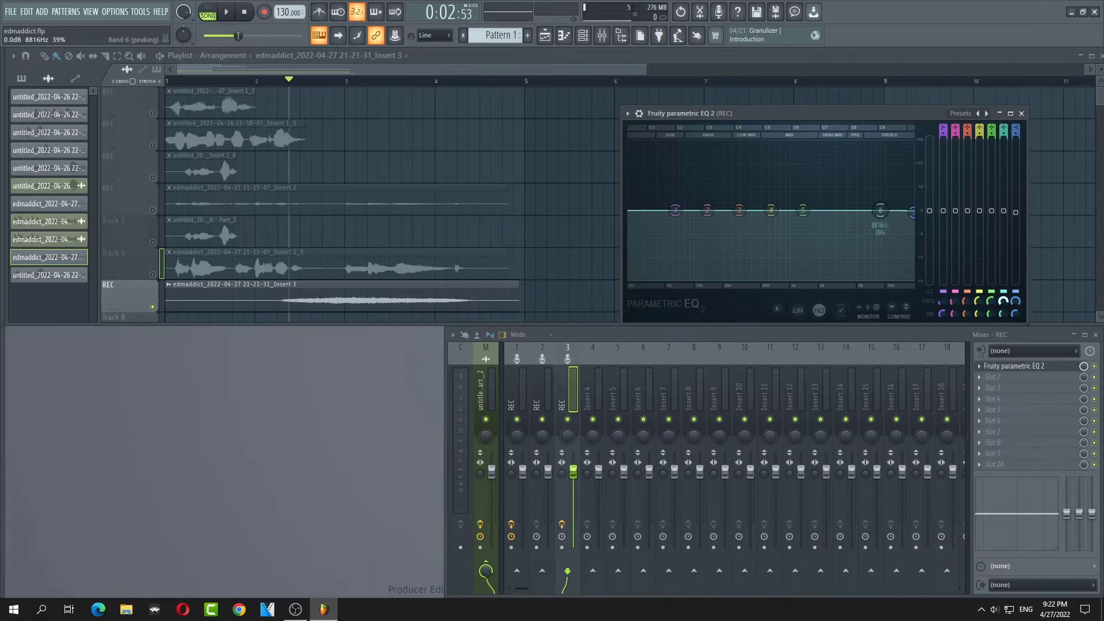
Cut band 6 to -8.6 dB at about 9820 Hz during playback, close the equalizer and stop.
{"action": "key", "text": "space"}
{"action": "left_click_drag", "start_coordinate": [879, 209], "coordinate": [884, 245]}
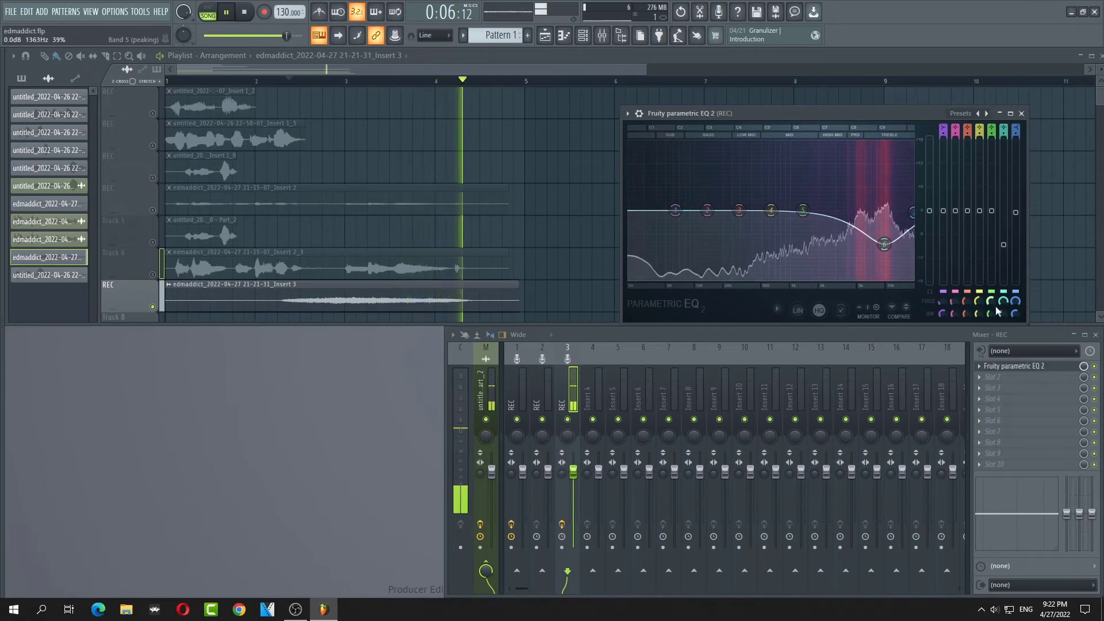
{"action": "left_click_drag", "start_coordinate": [1003, 302], "coordinate": [1003, 306]}
{"action": "key", "text": "space"}
{"action": "key", "text": "space"}
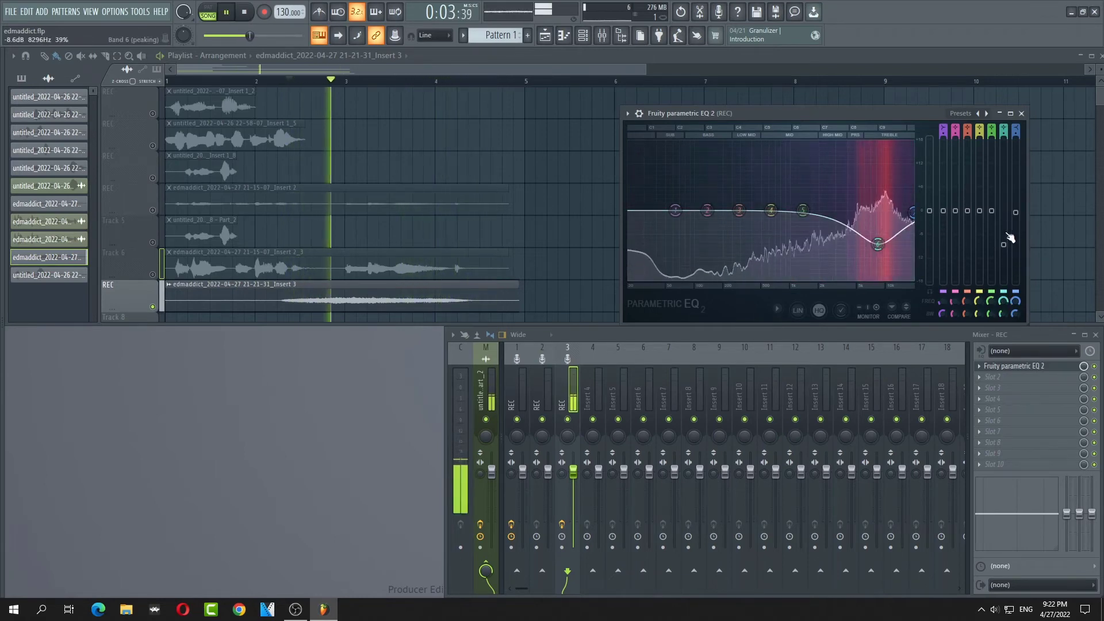
{"action": "left_click_drag", "start_coordinate": [878, 245], "coordinate": [884, 245]}
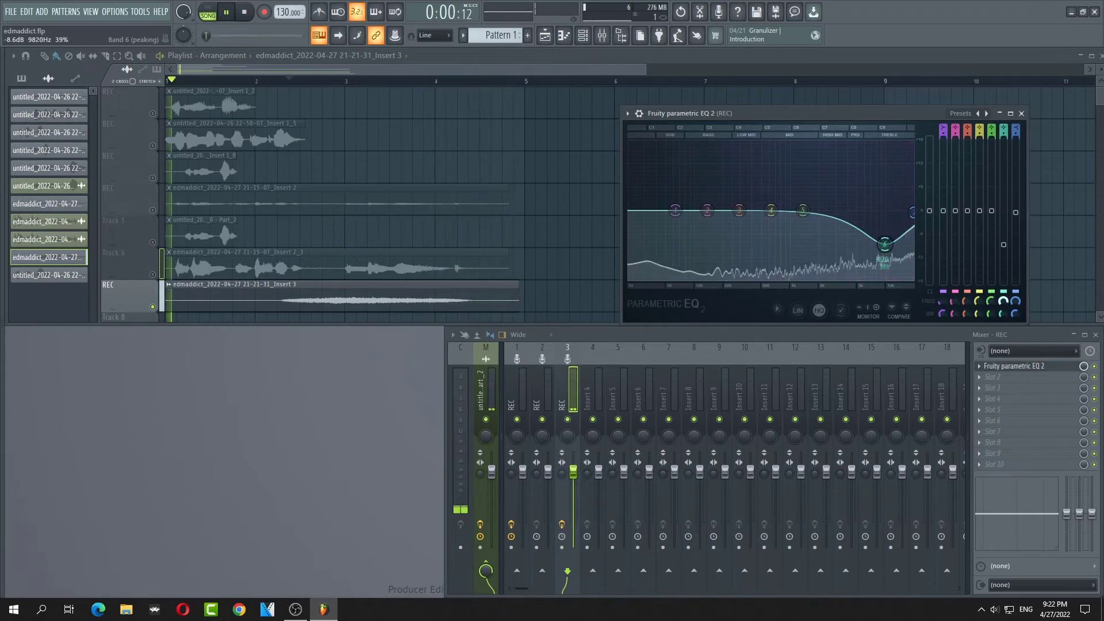
{"action": "left_click", "coordinate": [1021, 113]}
{"action": "key", "text": "space"}
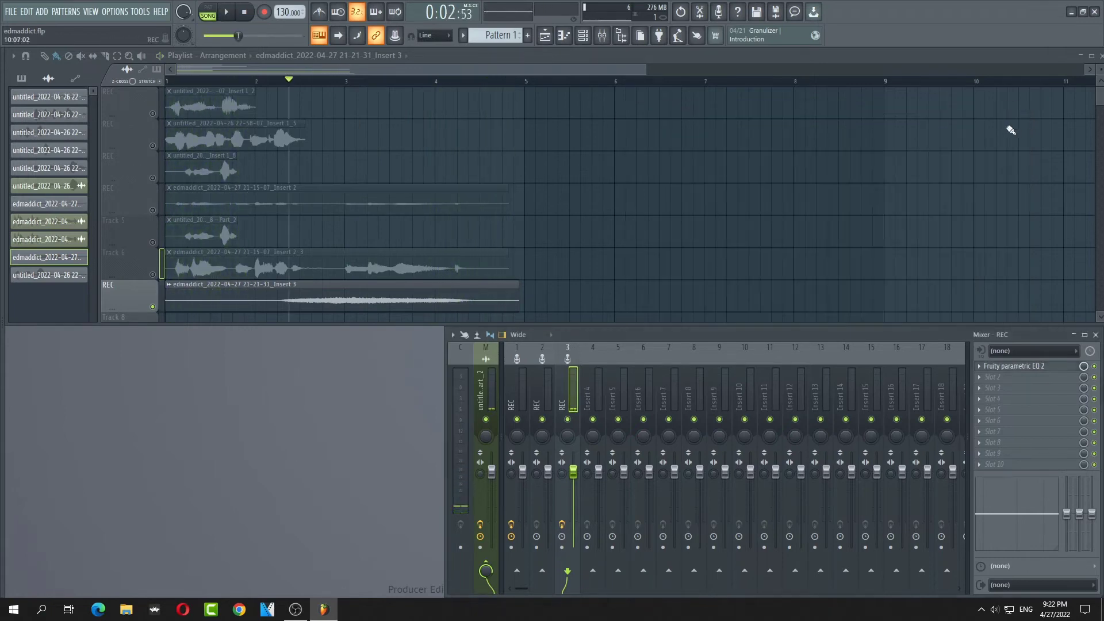
Set band III's frequency to 9.2 kHz in the Nova equalizer on mixer insert 1.
{"action": "key", "text": "Left"}
{"action": "key", "text": "Left"}
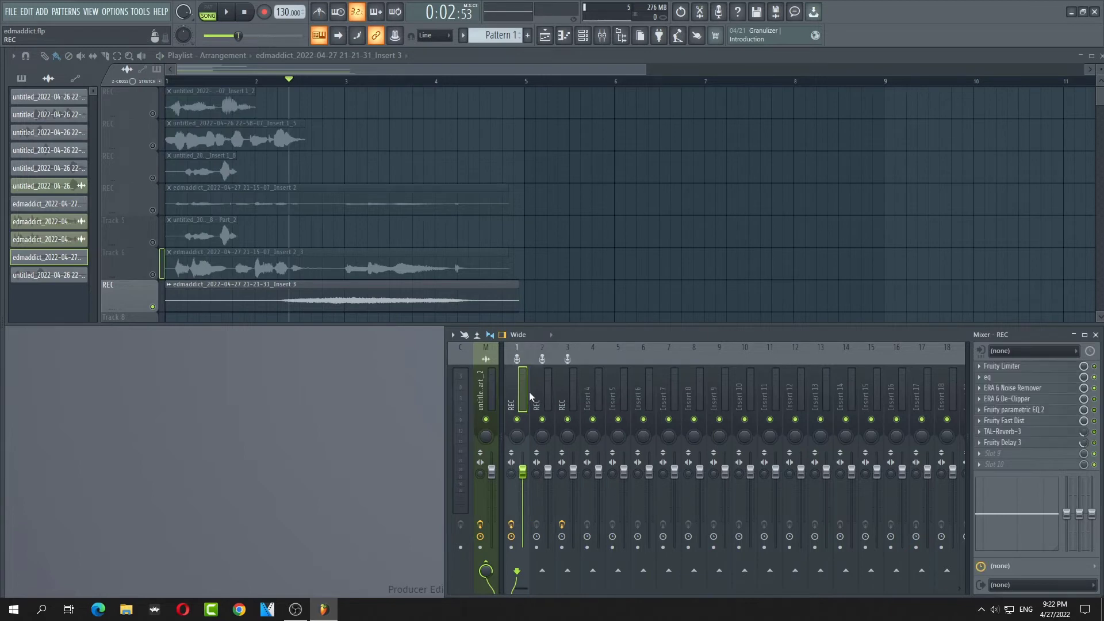
{"action": "left_click", "coordinate": [1038, 378]}
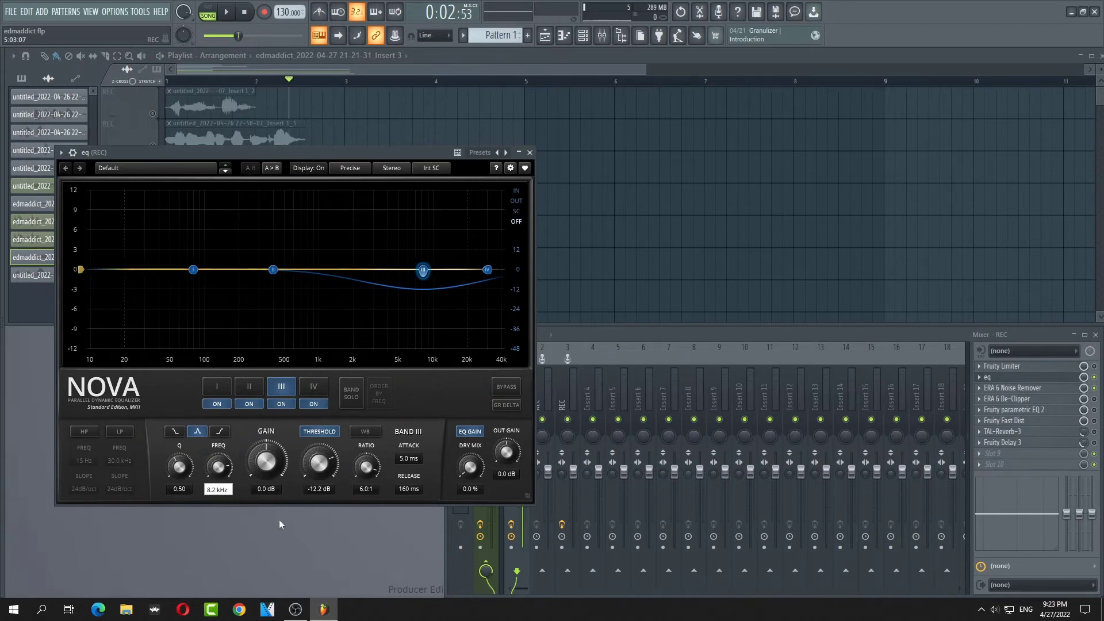
{"action": "type", "text": "9.2"}
{"action": "key", "text": "Return"}
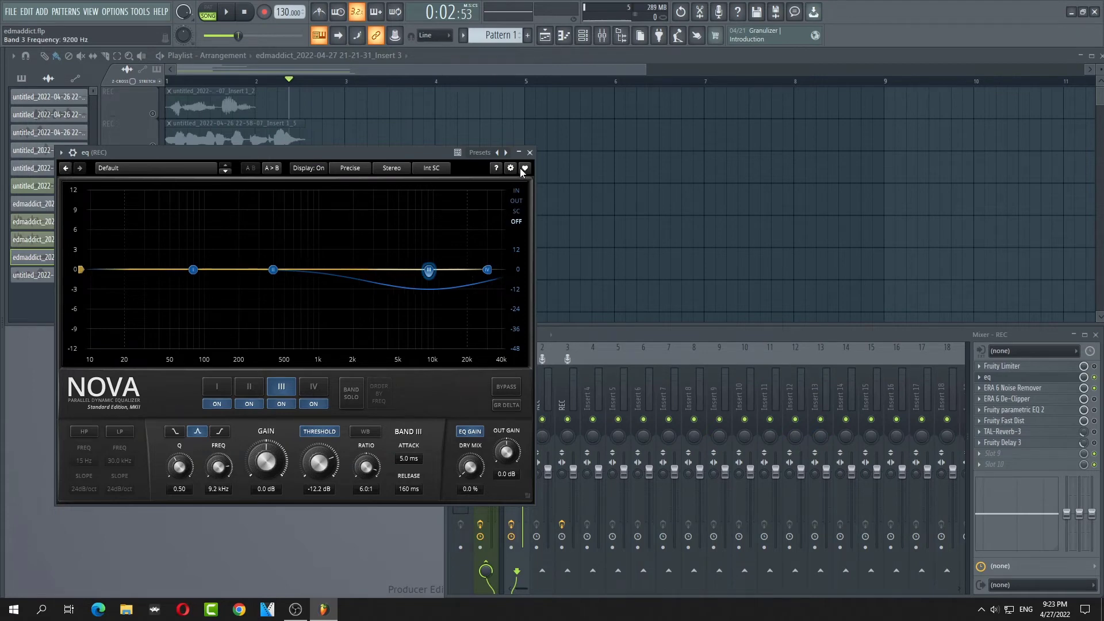
{"action": "left_click", "coordinate": [530, 152]}
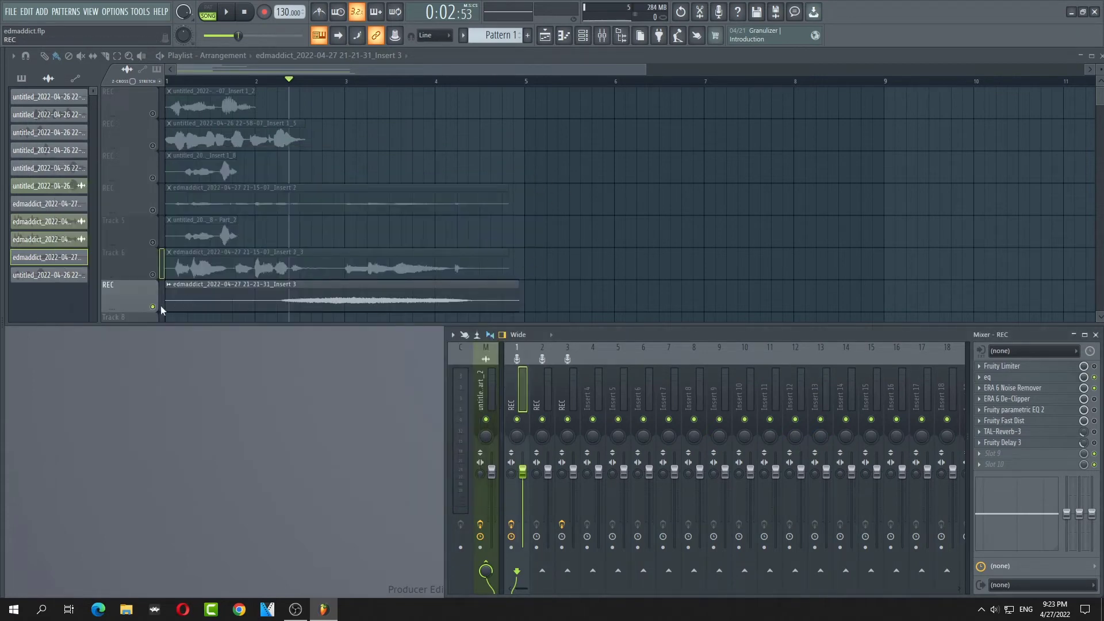
Solo Track 6 in the playlist, play it and inspect its clip's channel settings.
{"action": "left_click", "coordinate": [160, 278]}
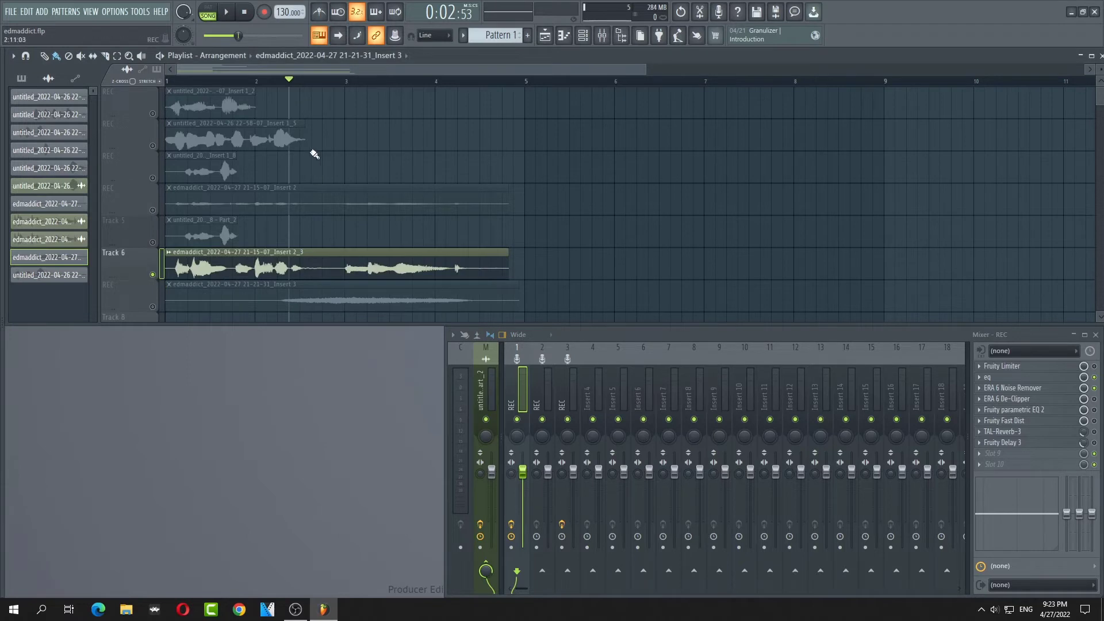
{"action": "left_click", "coordinate": [230, 13]}
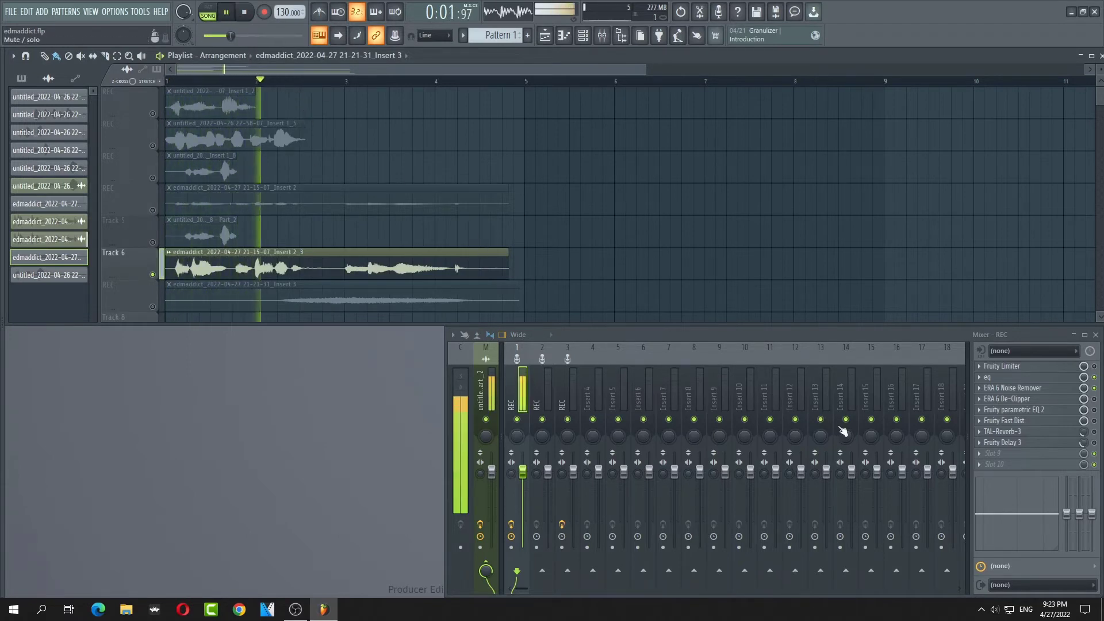
{"action": "left_click", "coordinate": [237, 266]}
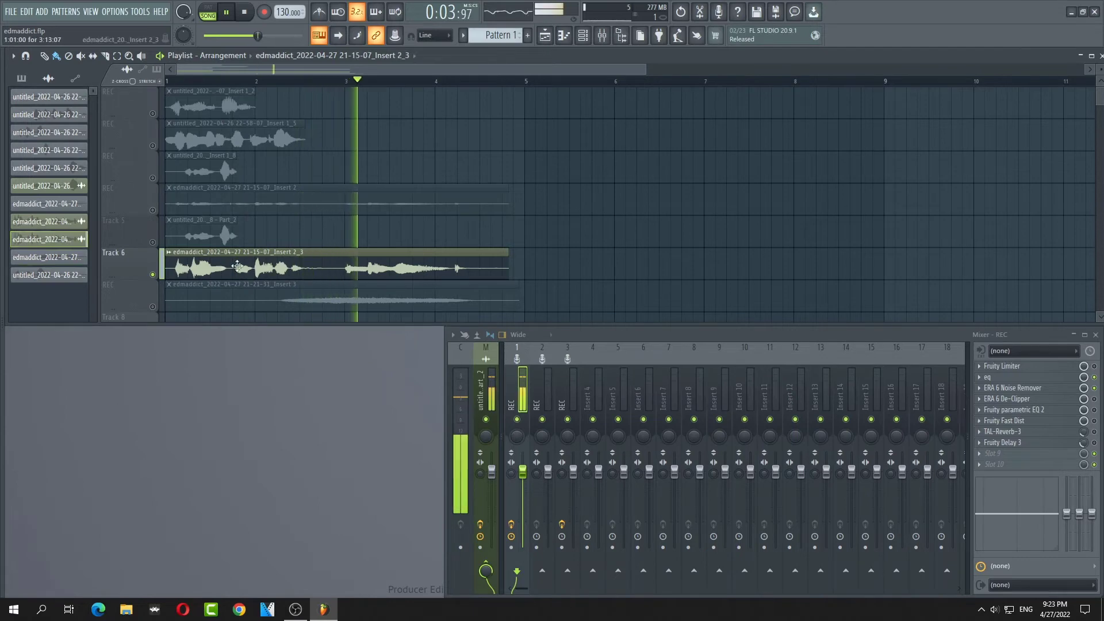
{"action": "double_click", "coordinate": [237, 265]}
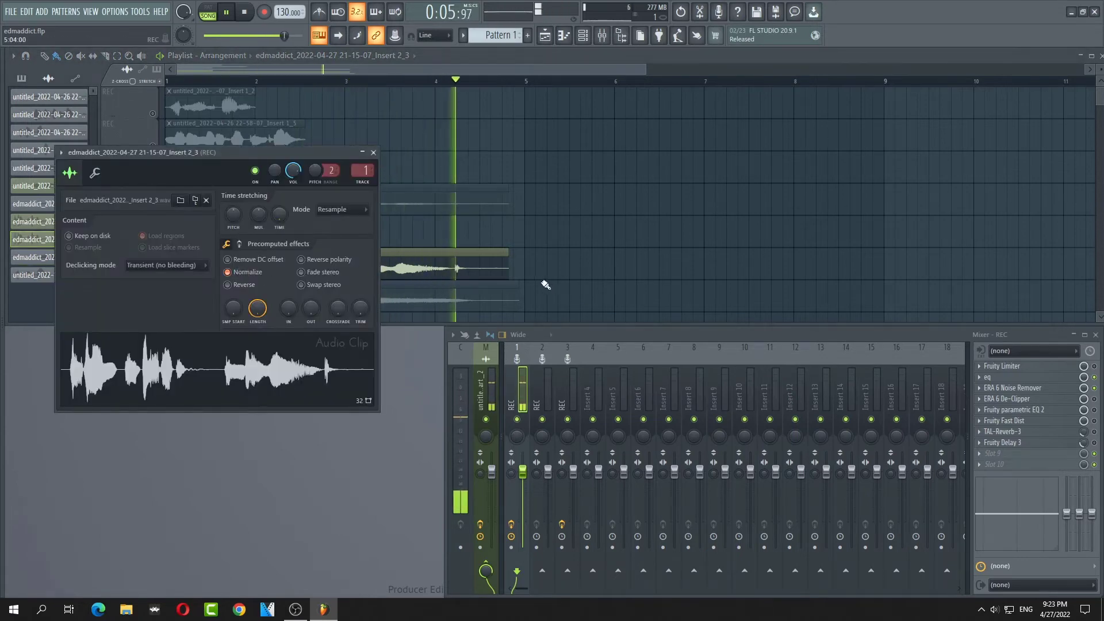
{"action": "left_click", "coordinate": [373, 153]}
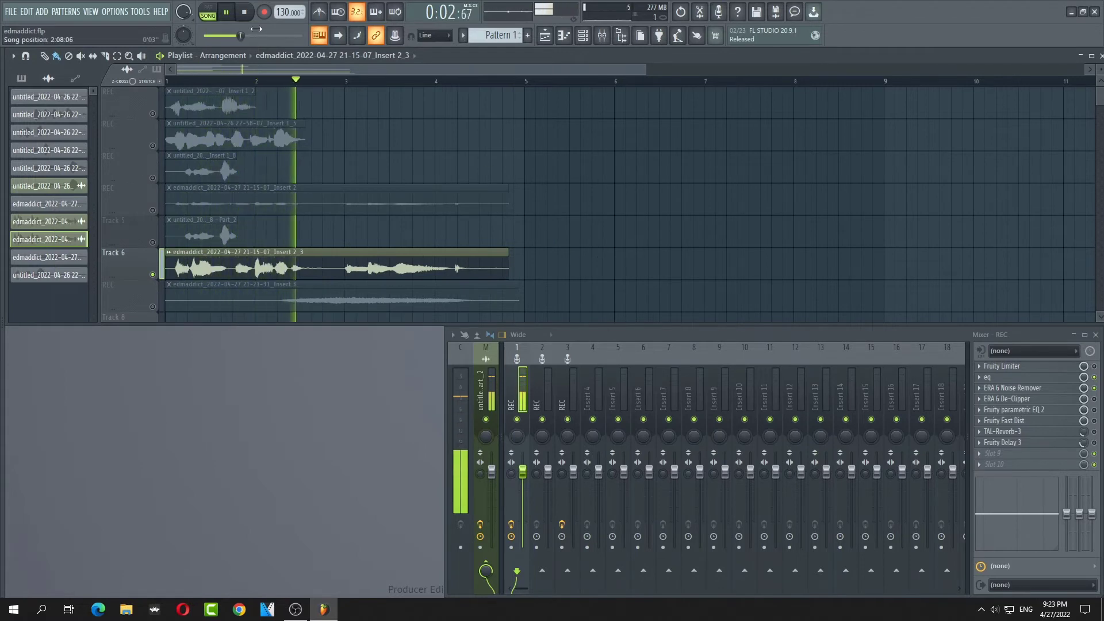
Stop playback, return the song position to the start and inspect insert 1's ERA 6 Noise Remover settings.
{"action": "key", "text": "space"}
{"action": "left_click_drag", "start_coordinate": [248, 82], "coordinate": [165, 82]}
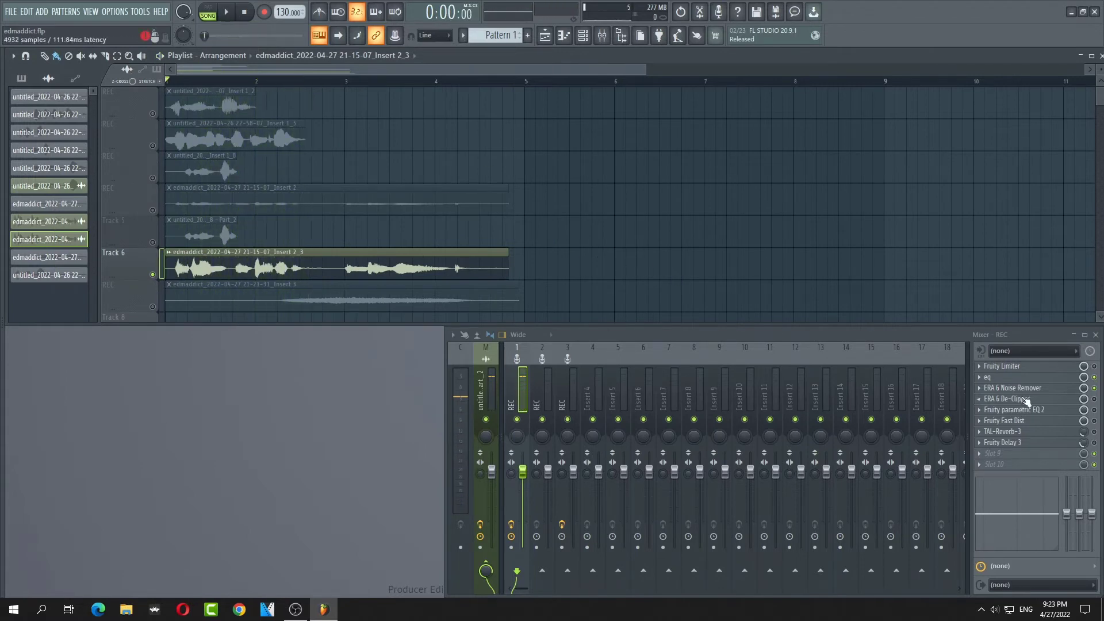
{"action": "left_click", "coordinate": [1056, 390]}
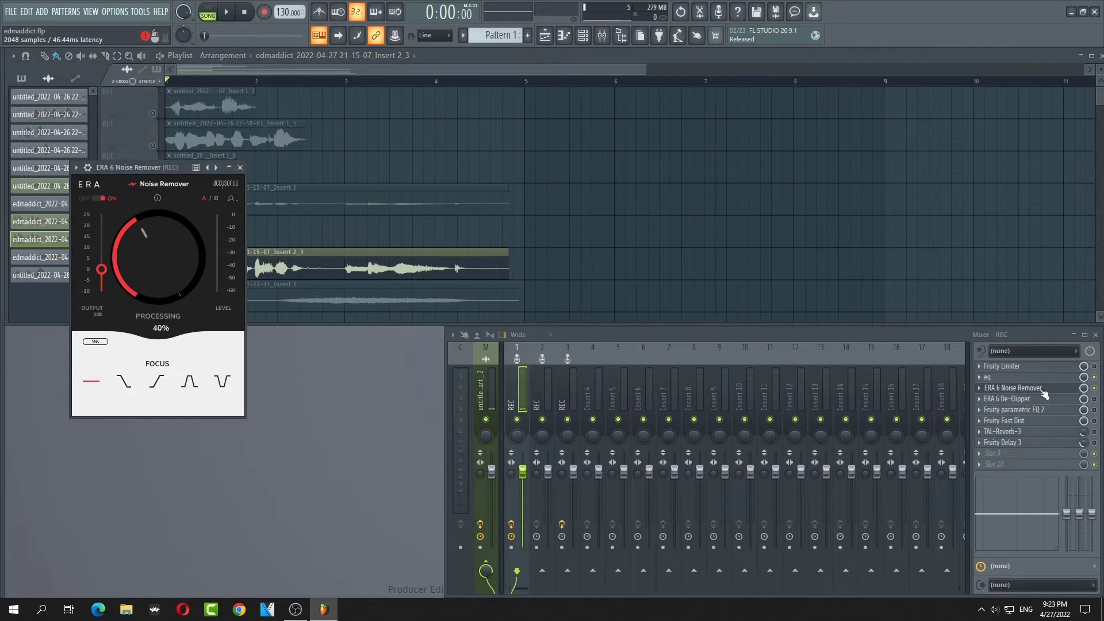
{"action": "left_click", "coordinate": [1047, 391]}
{"action": "left_click", "coordinate": [1033, 390]}
{"action": "left_click", "coordinate": [1033, 390]}
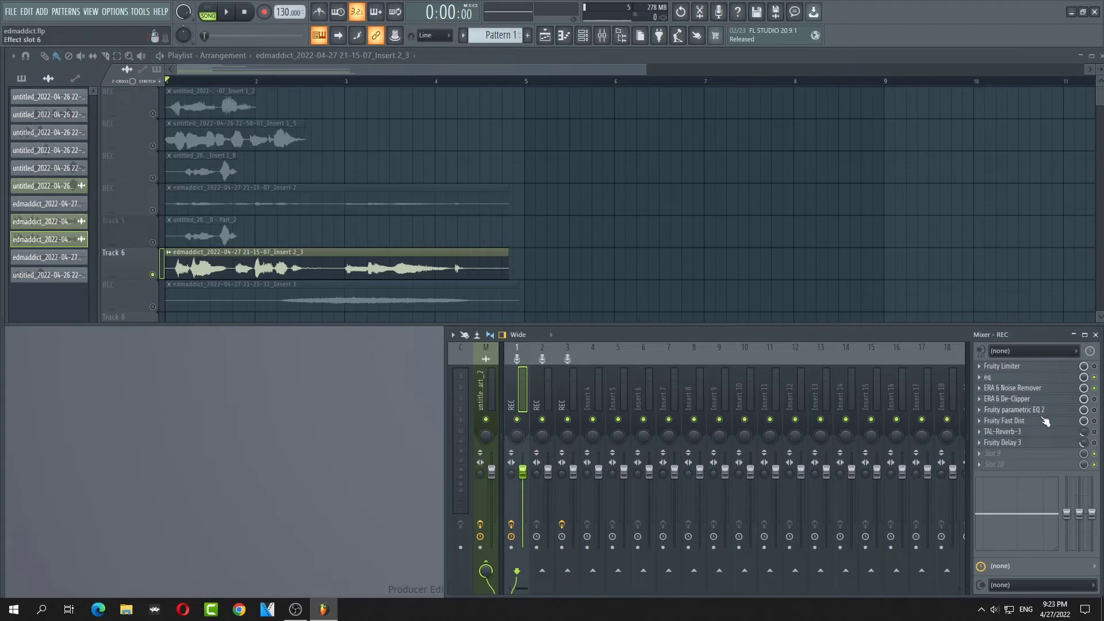
Enable Fruity Parametric EQ 2 on mixer insert 1 and play Track 6 through it.
{"action": "left_click", "coordinate": [1047, 410]}
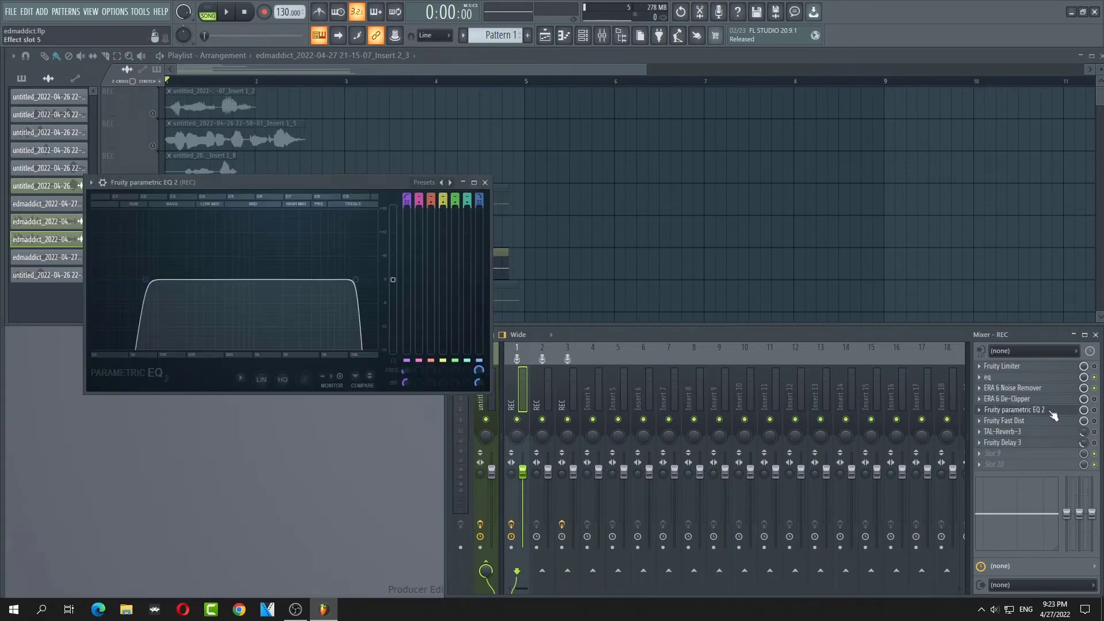
{"action": "left_click", "coordinate": [1094, 411]}
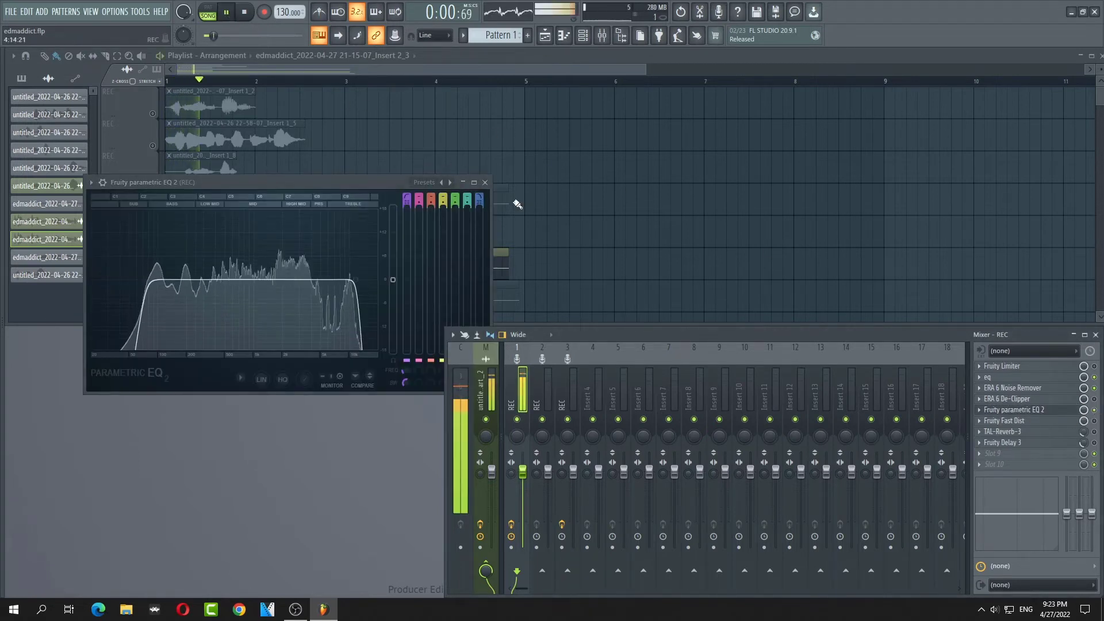
{"action": "left_click", "coordinate": [484, 182]}
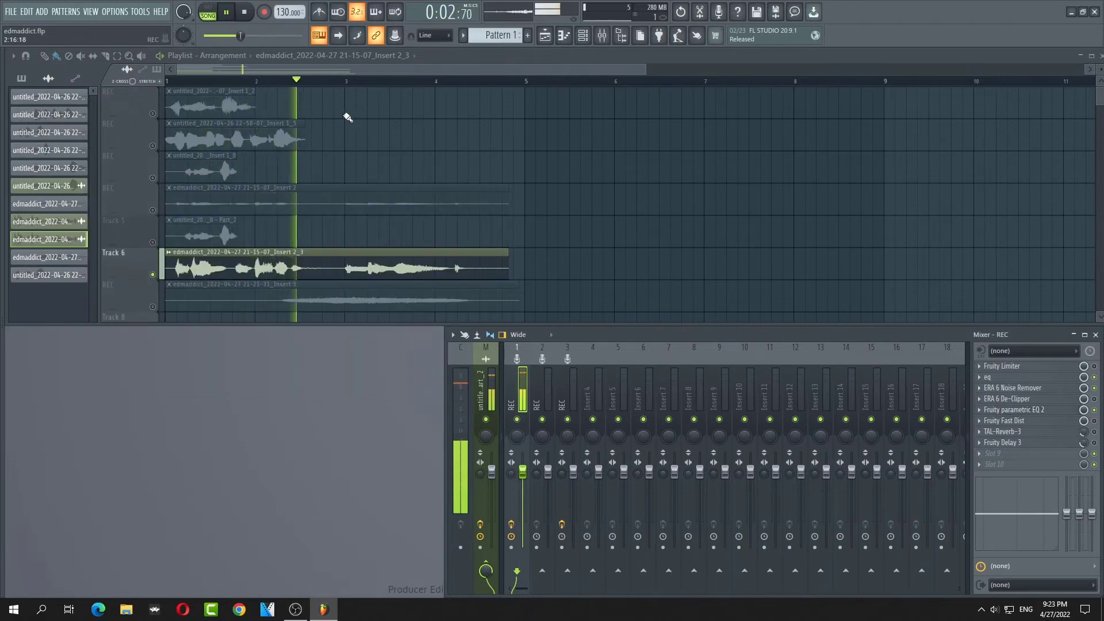
Enable Fruity Fast Dist on mixer insert 1, play Track 6 through it and stop.
{"action": "key", "text": "space"}
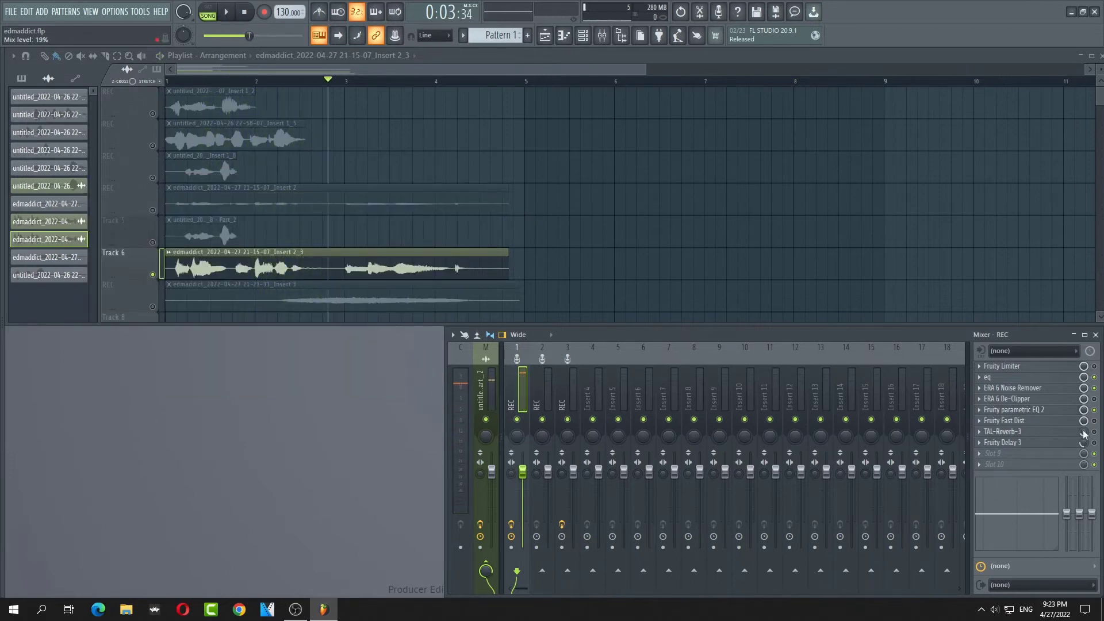
{"action": "left_click", "coordinate": [230, 12]}
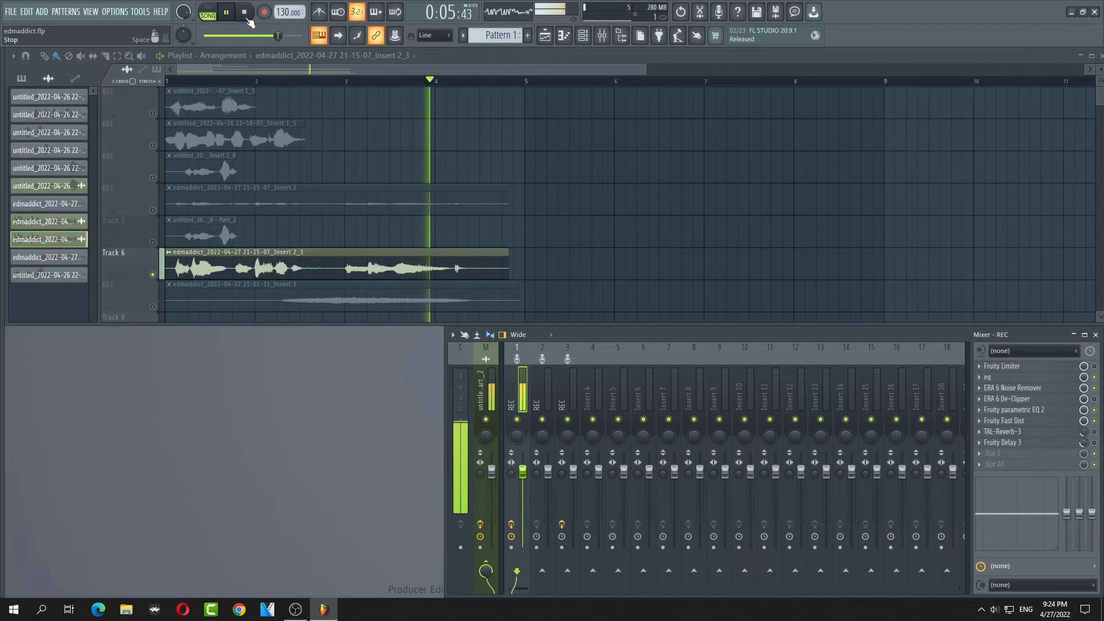
{"action": "left_click", "coordinate": [248, 19]}
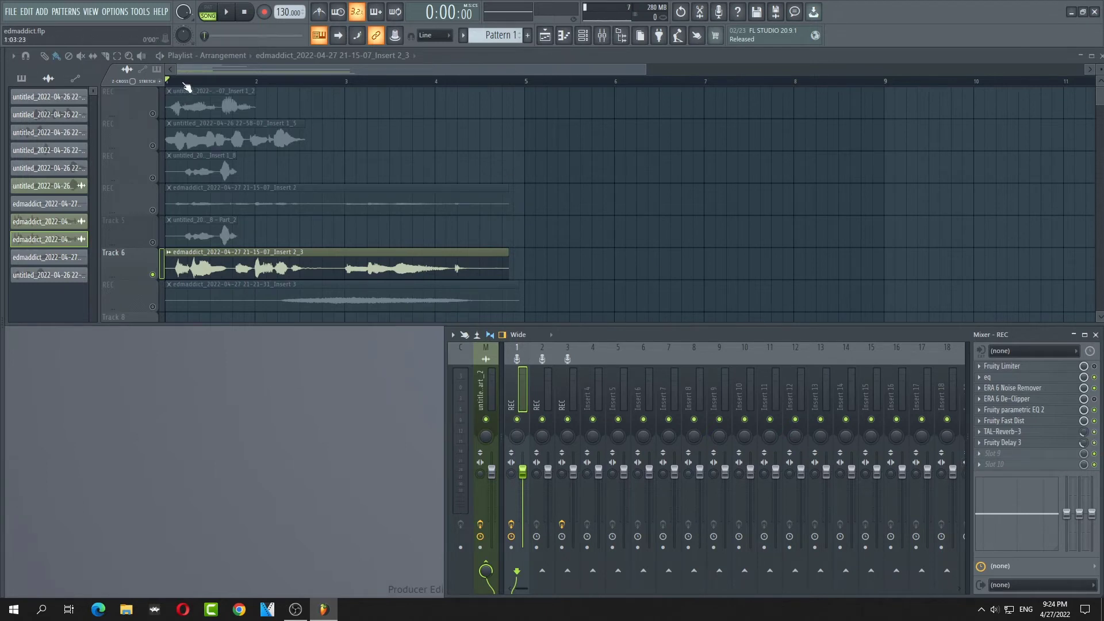
Play Track 6 through mixer insert 1, bypass TAL-Reverb-3 and replay the vocal from the start without it.
{"action": "key", "text": "space"}
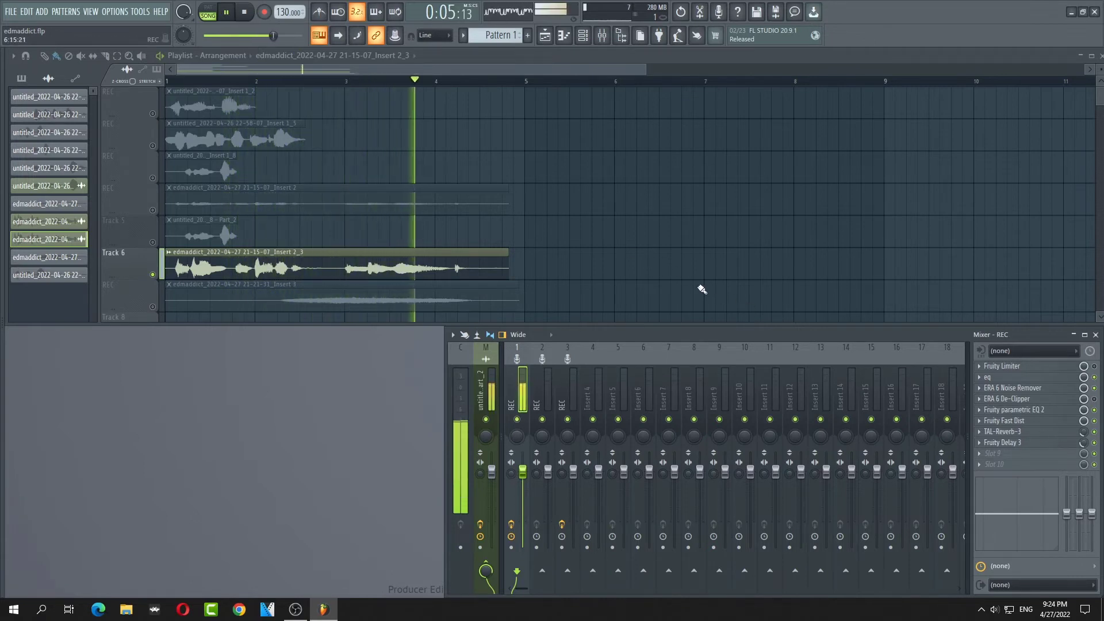
{"action": "left_click", "coordinate": [228, 12]}
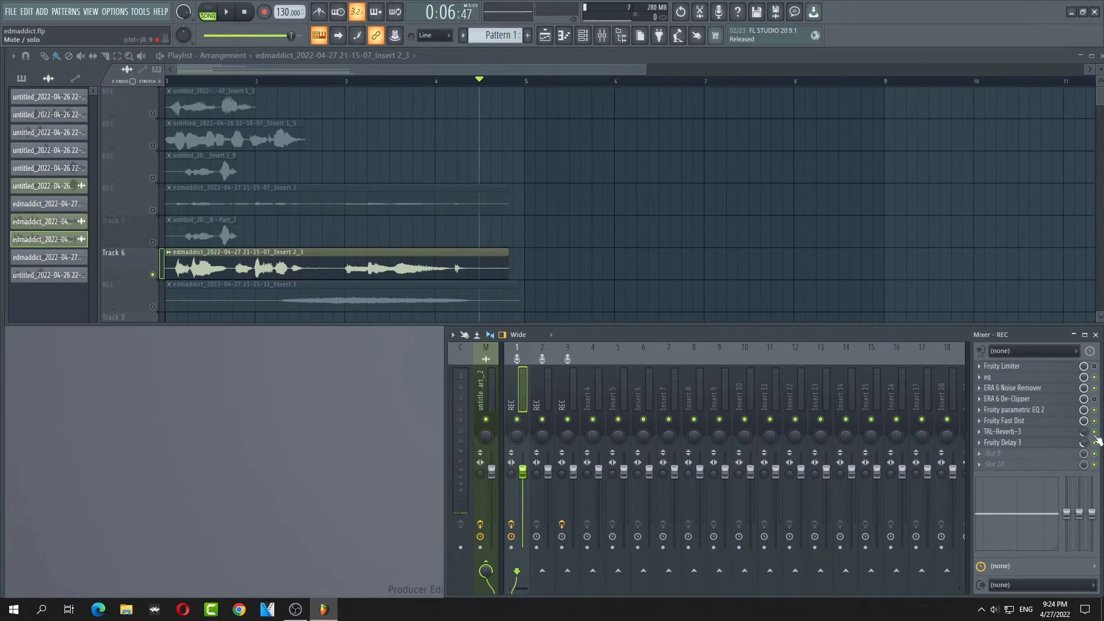
{"action": "left_click", "coordinate": [177, 81]}
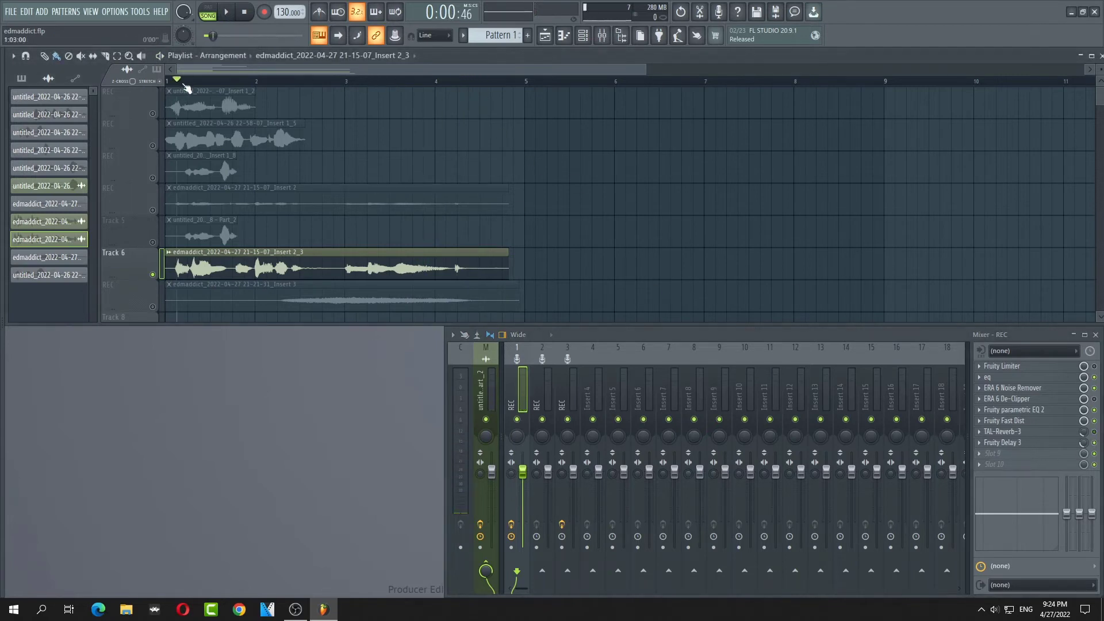
{"action": "left_click", "coordinate": [226, 13]}
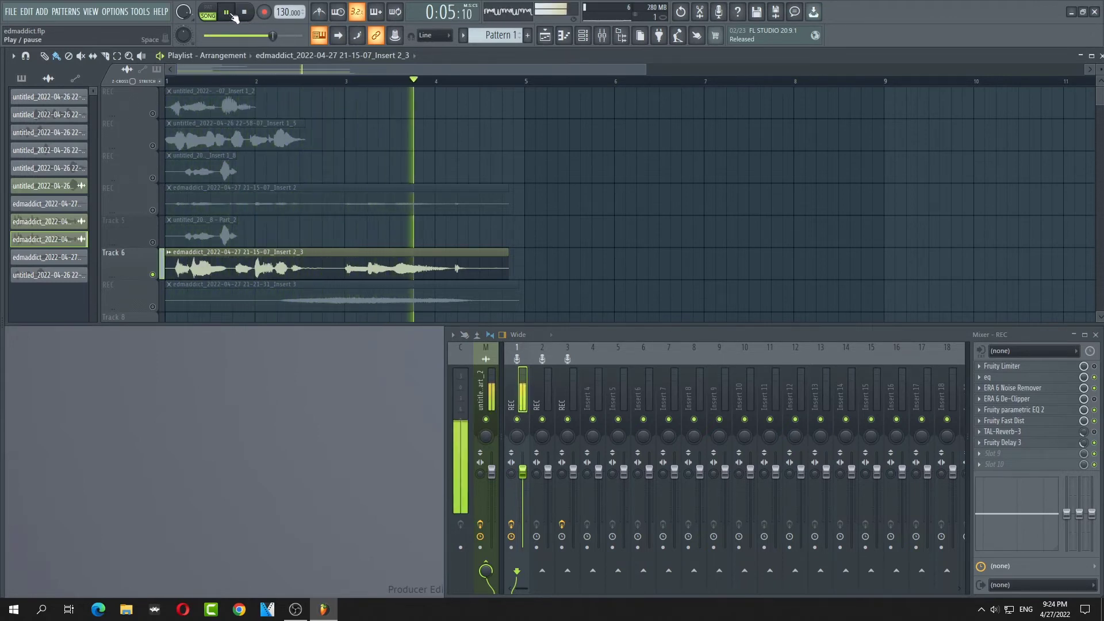
{"action": "left_click", "coordinate": [234, 15]}
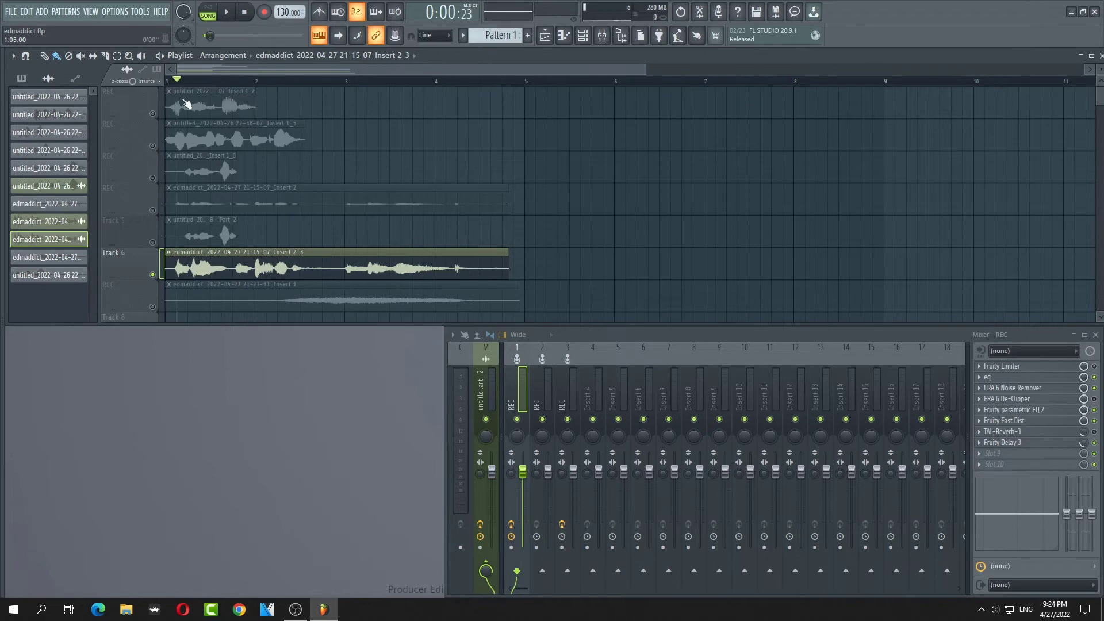
Time-warp Track 6's clip in Newtime by shifting its first two warp markers earlier and preview the result.
{"action": "left_click_drag", "start_coordinate": [645, 69], "coordinate": [430, 71]}
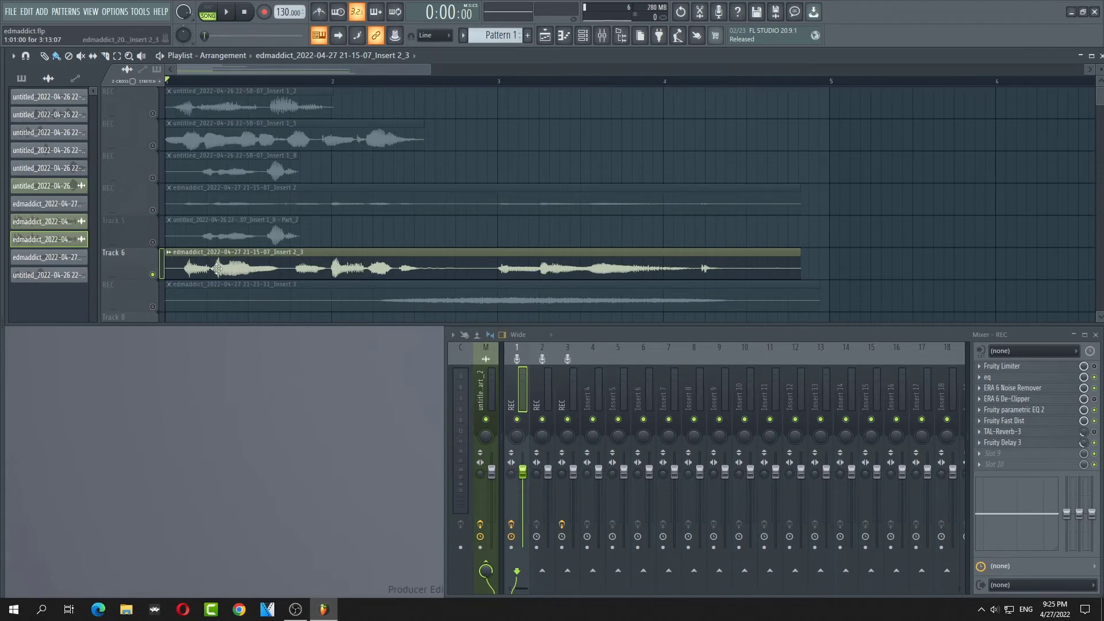
{"action": "left_click", "coordinate": [173, 251]}
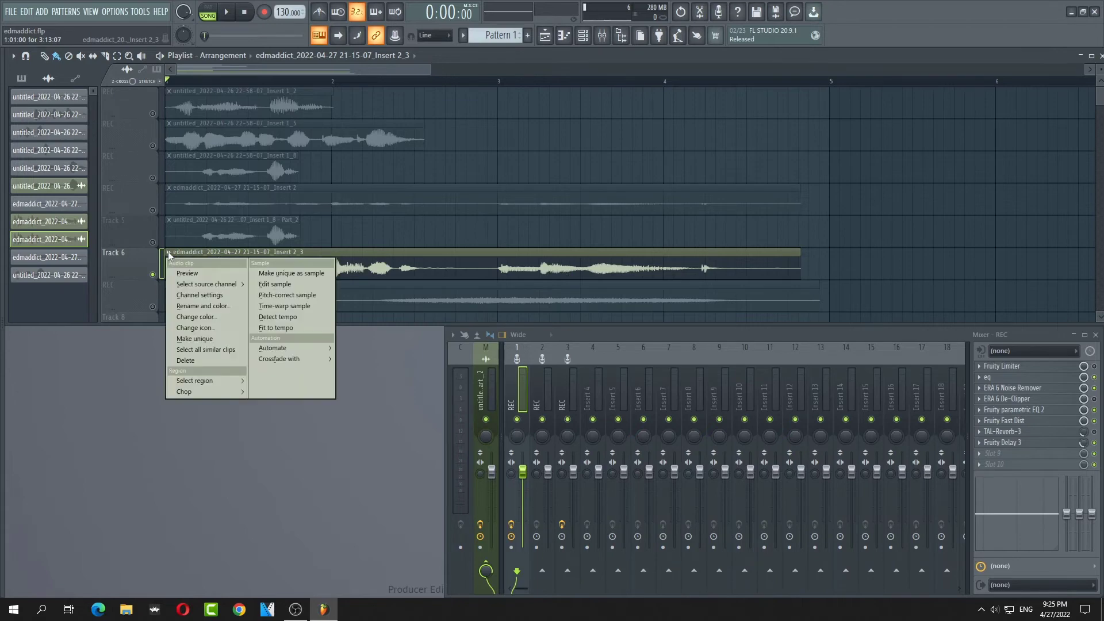
{"action": "left_click", "coordinate": [303, 305]}
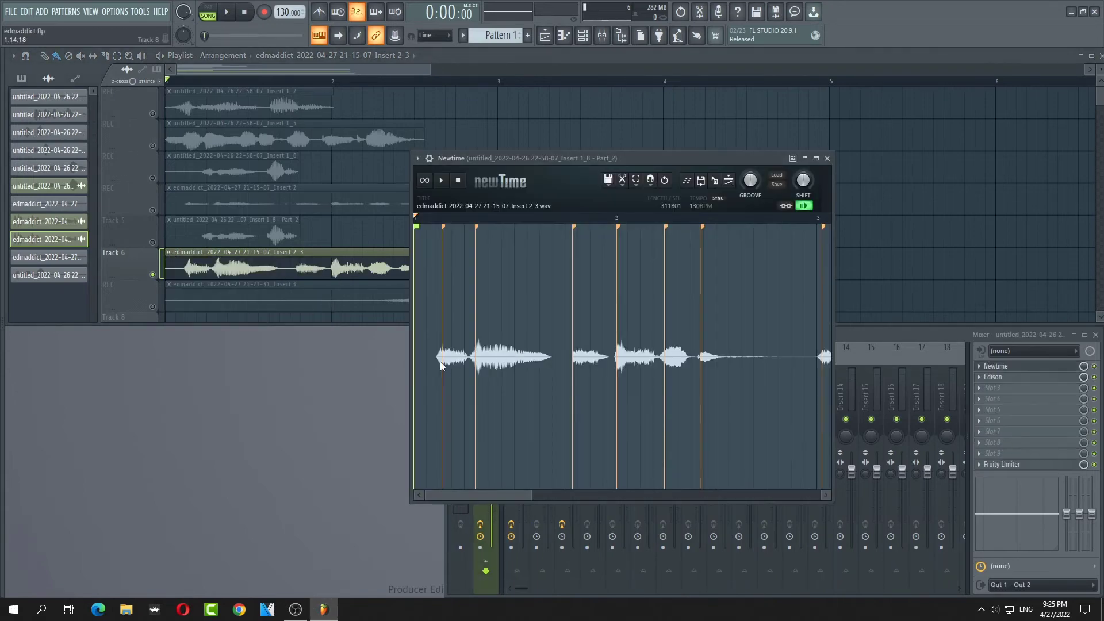
{"action": "left_click_drag", "start_coordinate": [443, 361], "coordinate": [438, 364]}
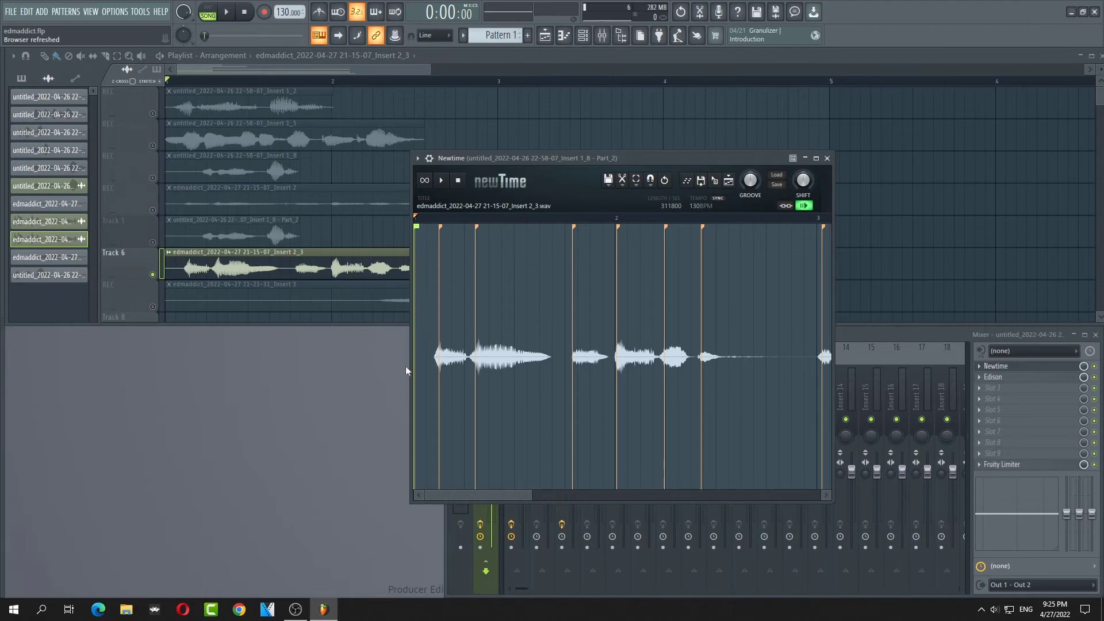
{"action": "left_click_drag", "start_coordinate": [438, 367], "coordinate": [405, 367]}
{"action": "left_click_drag", "start_coordinate": [475, 378], "coordinate": [458, 380]}
{"action": "left_click", "coordinate": [441, 179]}
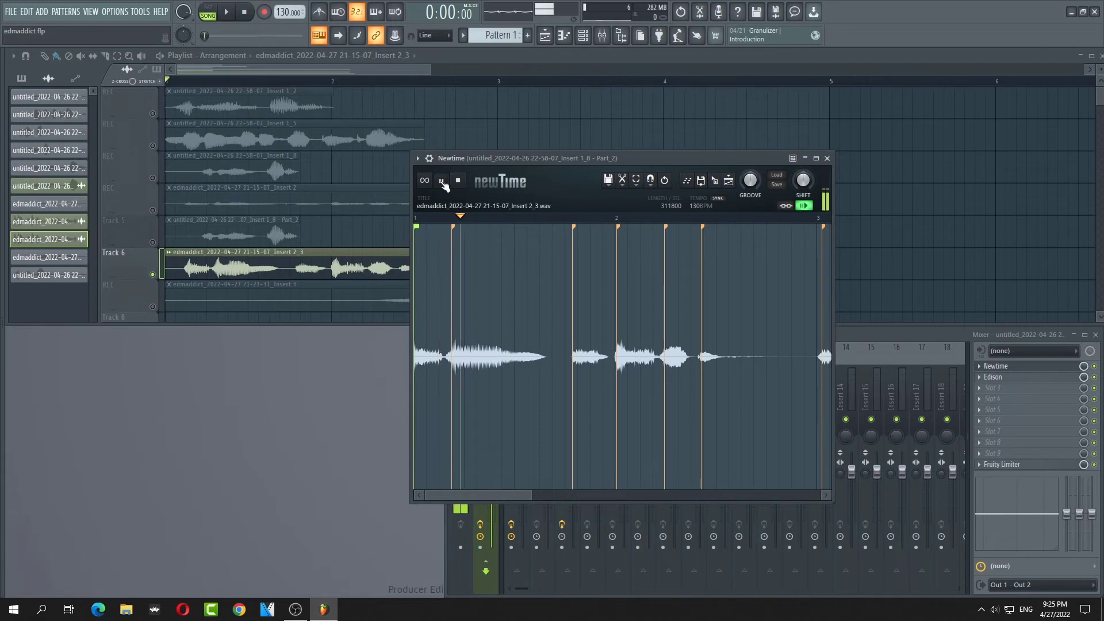
{"action": "left_click", "coordinate": [458, 180]}
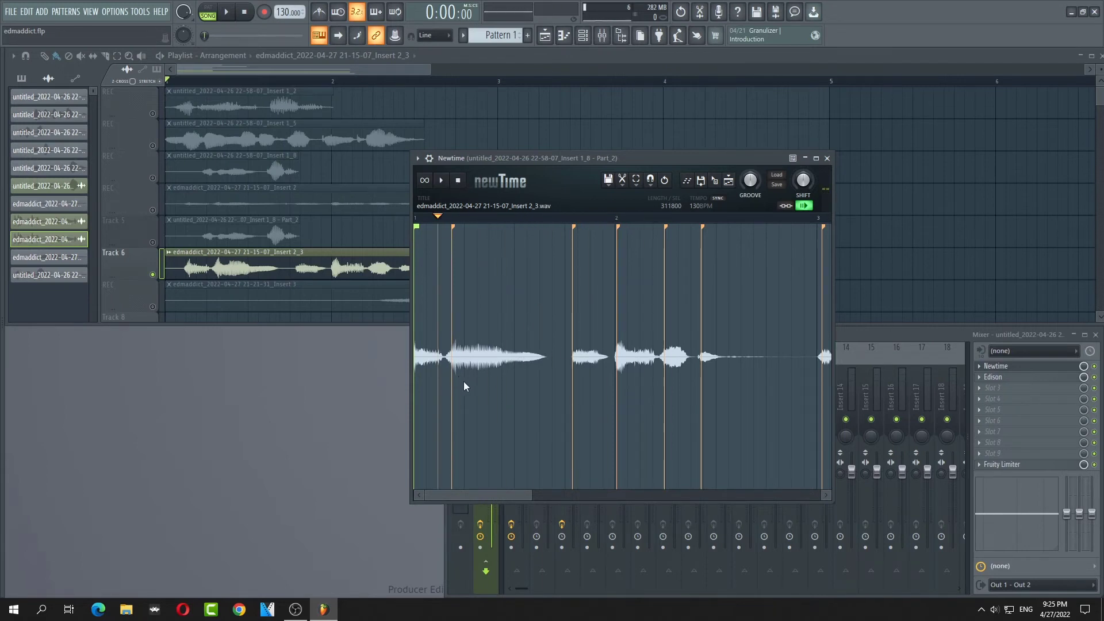
Undo the warp-marker moves on Track 6's sample and close Newtime.
{"action": "key", "text": "ctrl+z"}
{"action": "key", "text": "ctrl+z"}
{"action": "key", "text": "ctrl+z"}
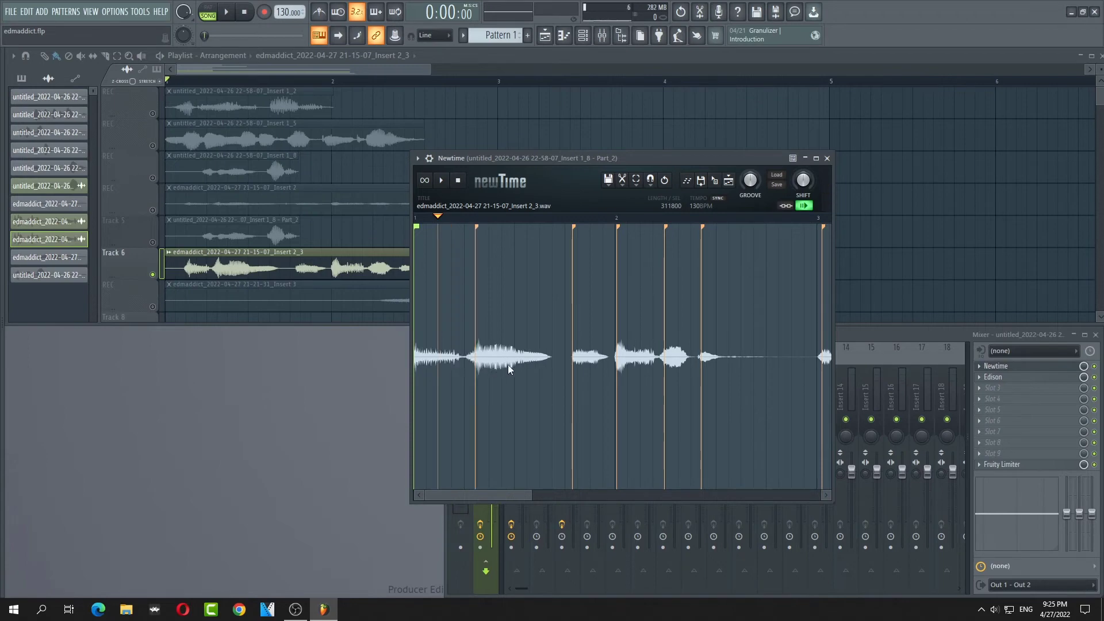
{"action": "key", "text": "ctrl+z"}
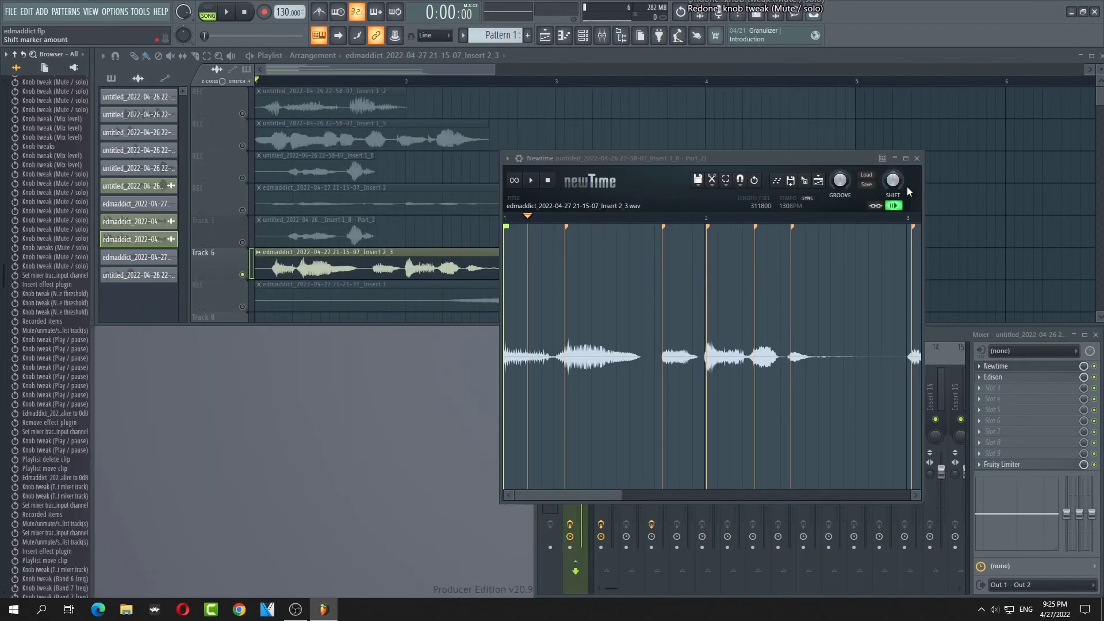
{"action": "left_click", "coordinate": [916, 158]}
Play Track 6 through mixer insert 1's effects, then stop and return the song position near the start.
{"action": "key", "text": "space"}
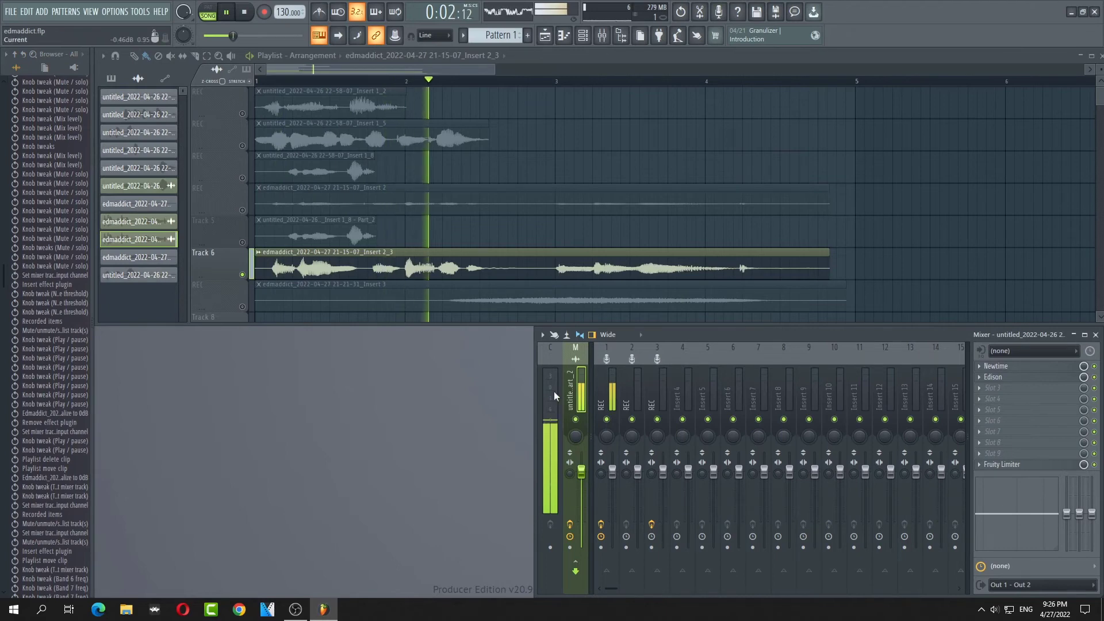
{"action": "left_click", "coordinate": [614, 398]}
{"action": "scroll", "coordinate": [60, 276], "scroll_direction": "up", "scroll_amount": 10}
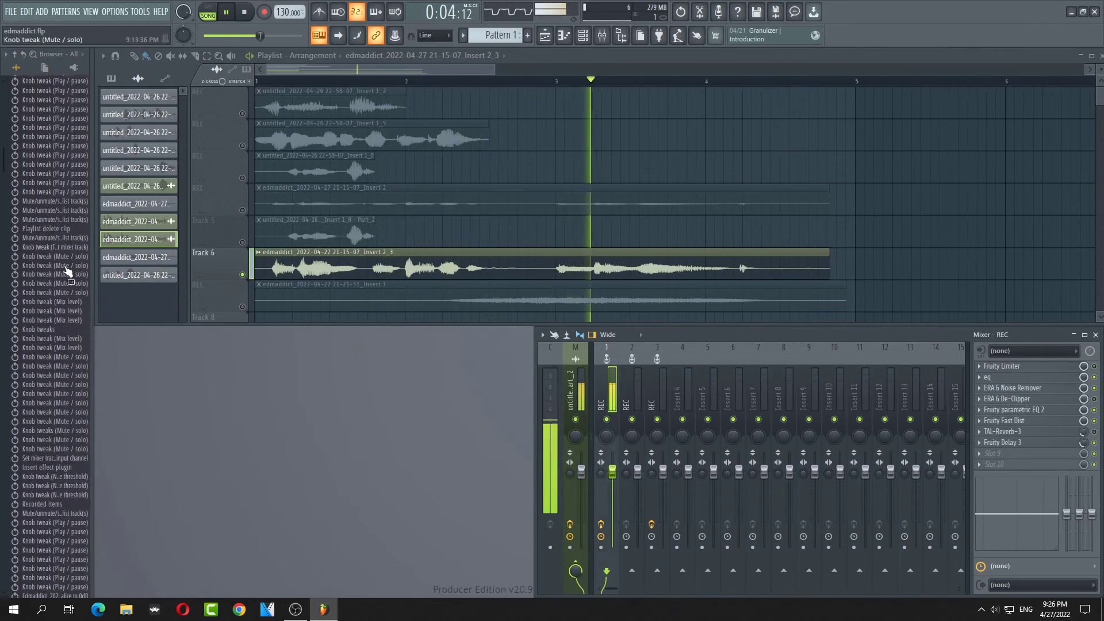
{"action": "left_click", "coordinate": [275, 82]}
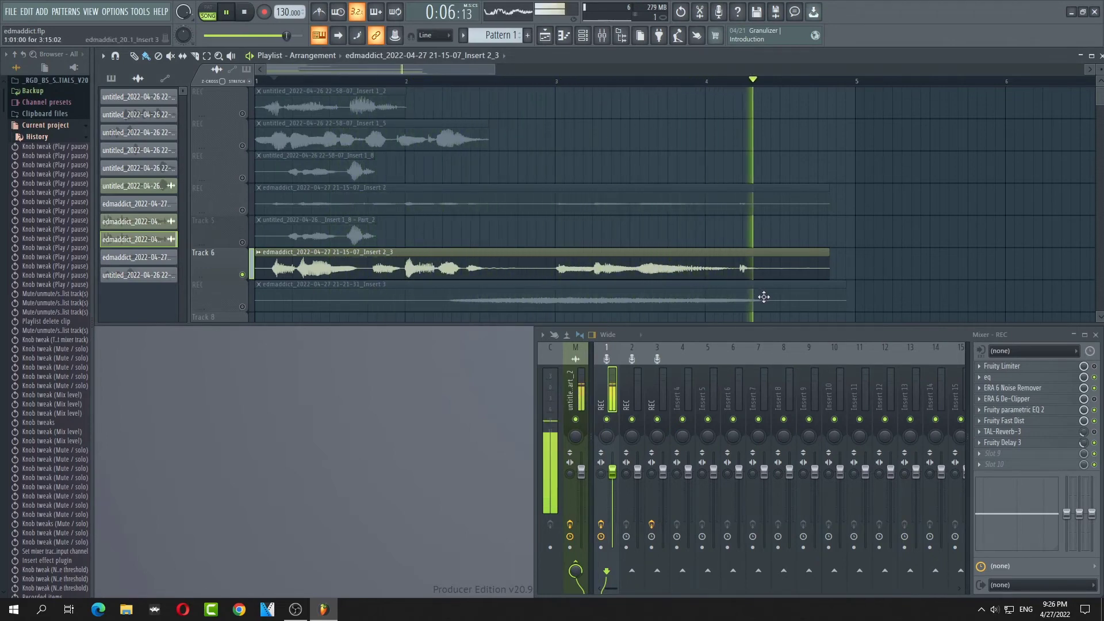
{"action": "key", "text": "space"}
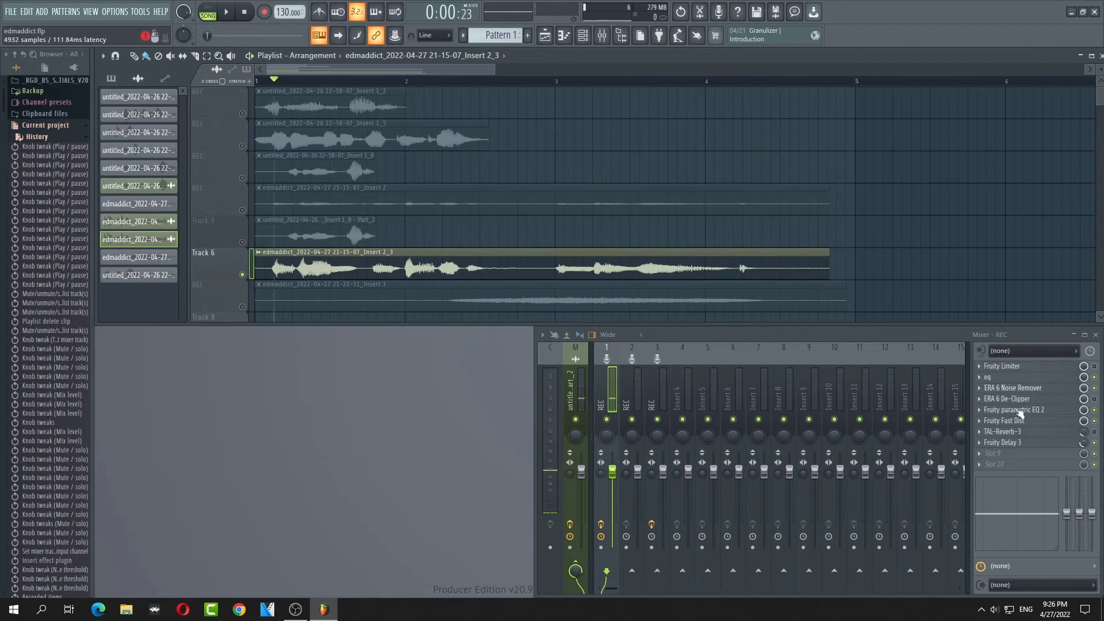
Bypass Fruity Delay 3, Fruity Fast Dist, Fruity Parametric EQ 2, ERA 6 Noise Remover and eq on mixer insert 1.
{"action": "left_click", "coordinate": [1094, 442]}
{"action": "left_click", "coordinate": [1094, 420]}
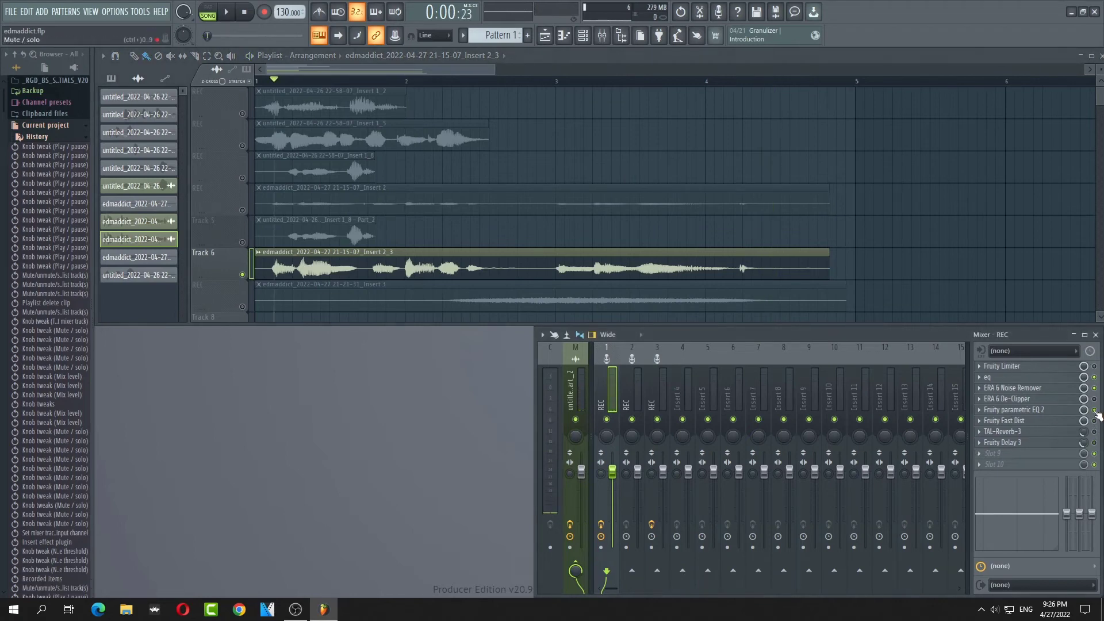
{"action": "left_click", "coordinate": [1094, 388]}
{"action": "left_click", "coordinate": [1094, 377]}
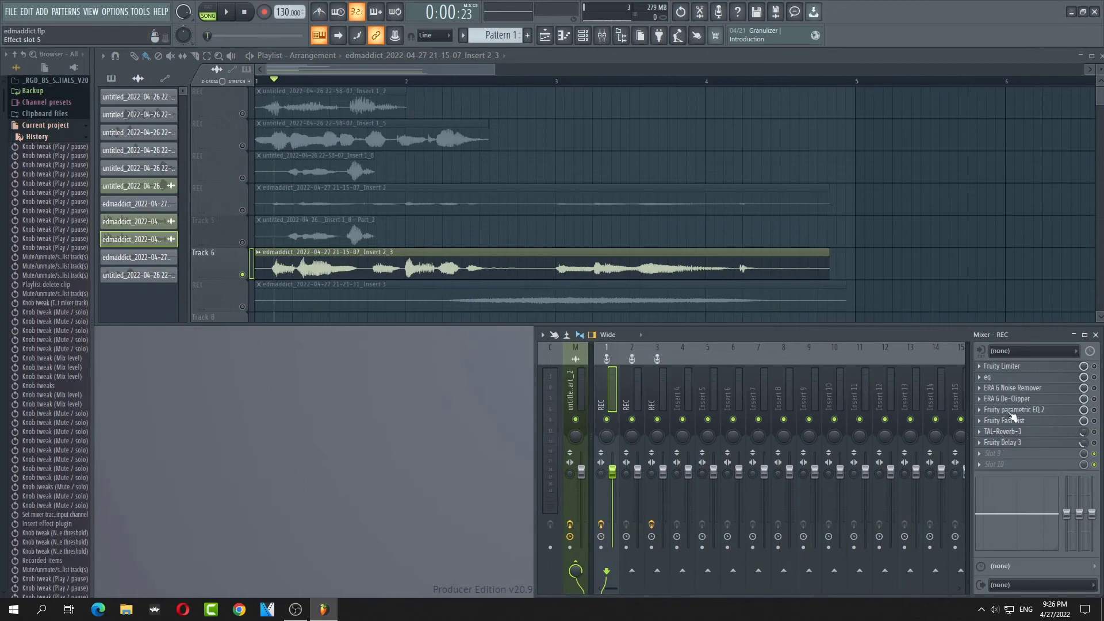
Inspect insert 1's eq settings and enable both eq and Fruity Parametric EQ 2 again.
{"action": "left_click", "coordinate": [1015, 378]}
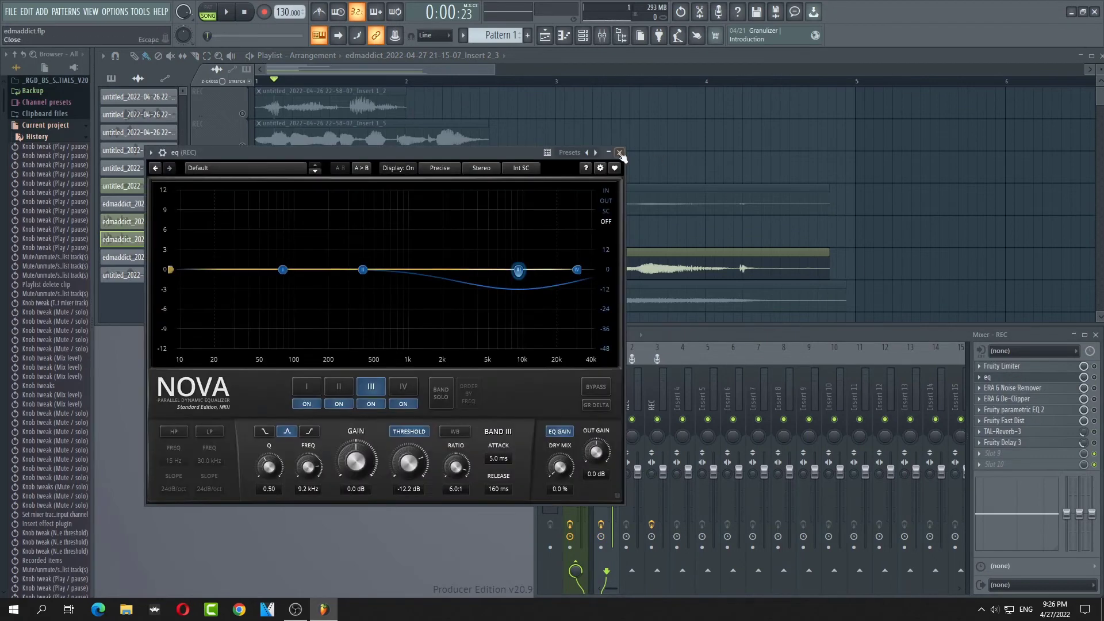
{"action": "left_click", "coordinate": [1093, 377]}
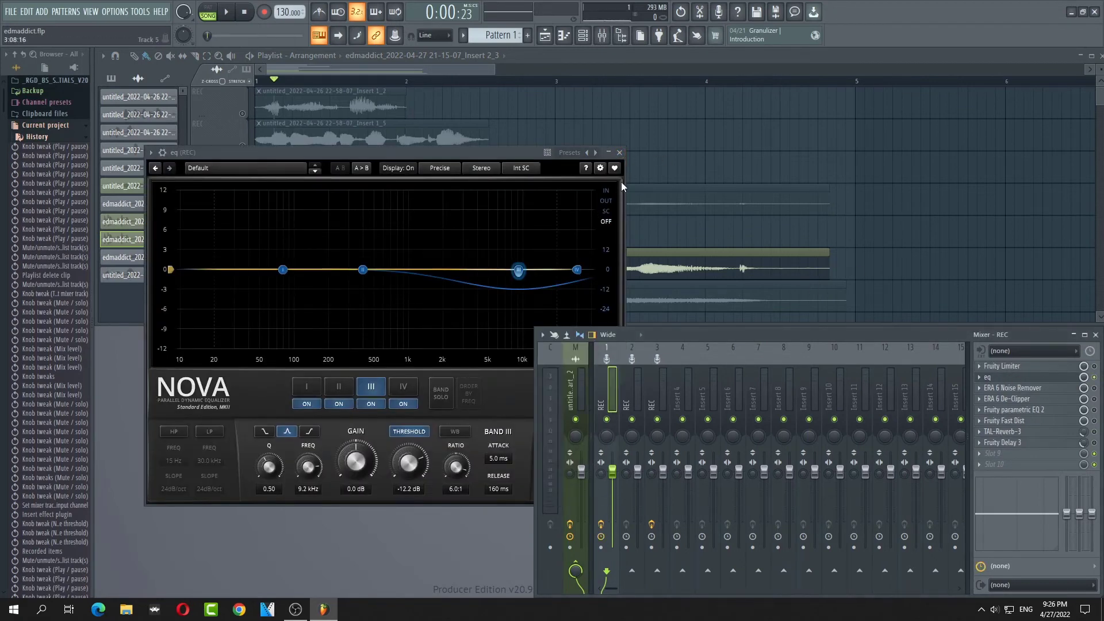
{"action": "left_click", "coordinate": [620, 153]}
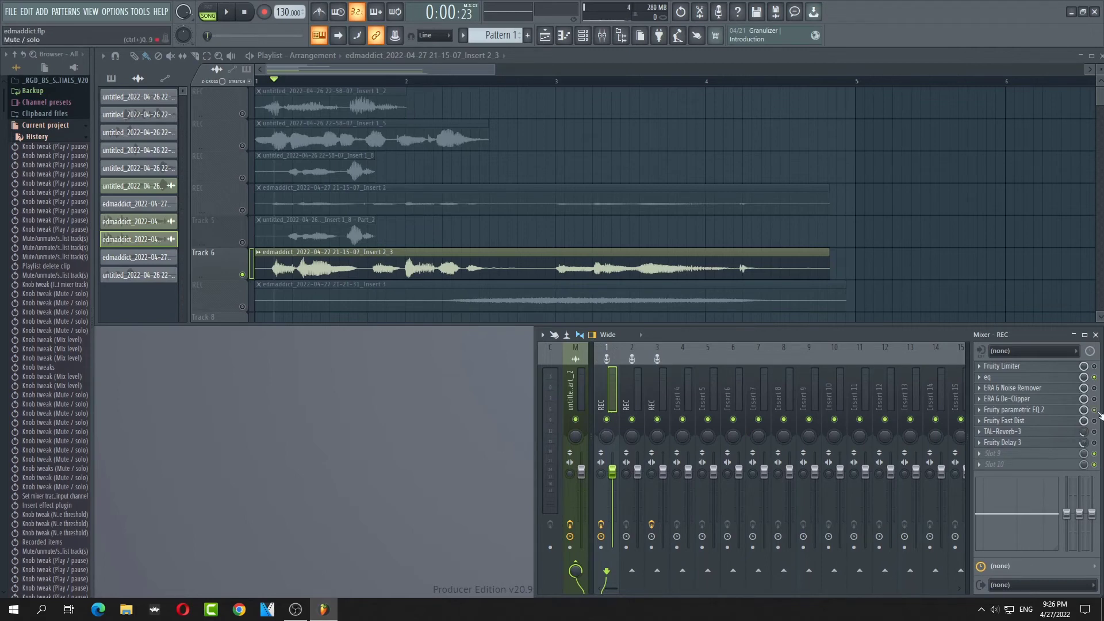
Load ERA 6 Voice Deepener into slot 9 of mixer insert 1 from the full plugin list.
{"action": "left_click", "coordinate": [978, 453]}
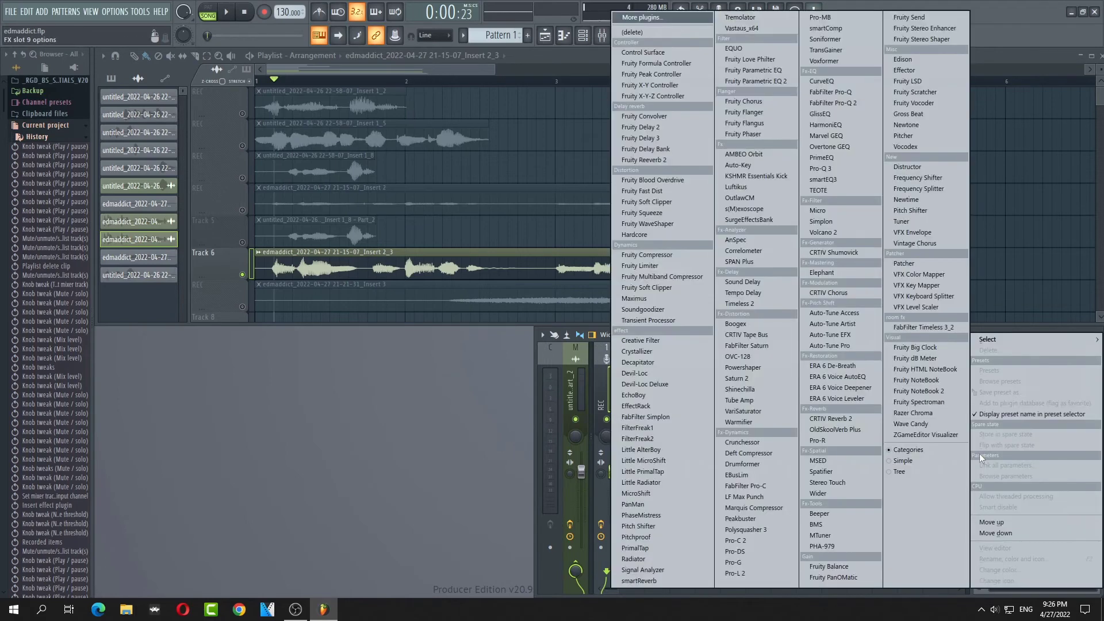
{"action": "left_click", "coordinate": [636, 16]}
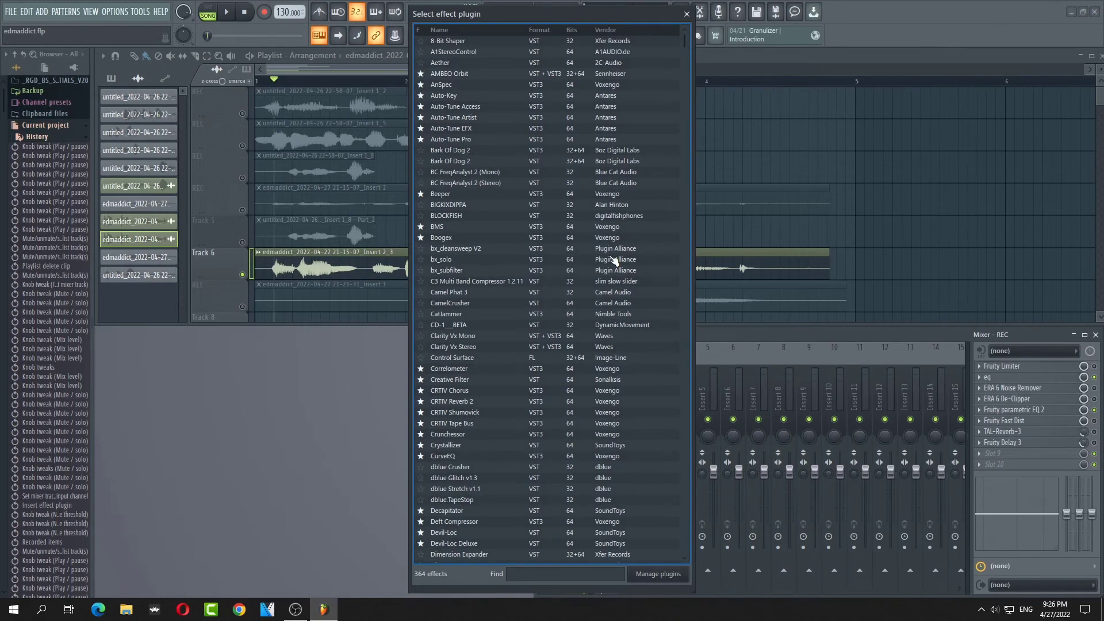
{"action": "scroll", "coordinate": [615, 258], "scroll_direction": "down", "scroll_amount": 8}
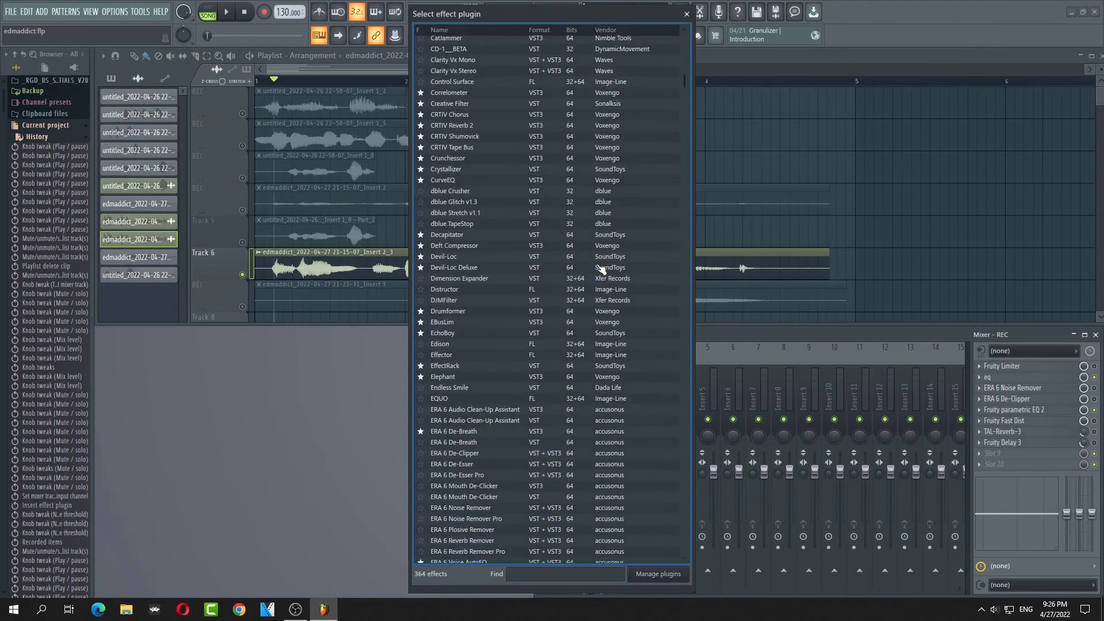
{"action": "scroll", "coordinate": [600, 269], "scroll_direction": "down", "scroll_amount": 6}
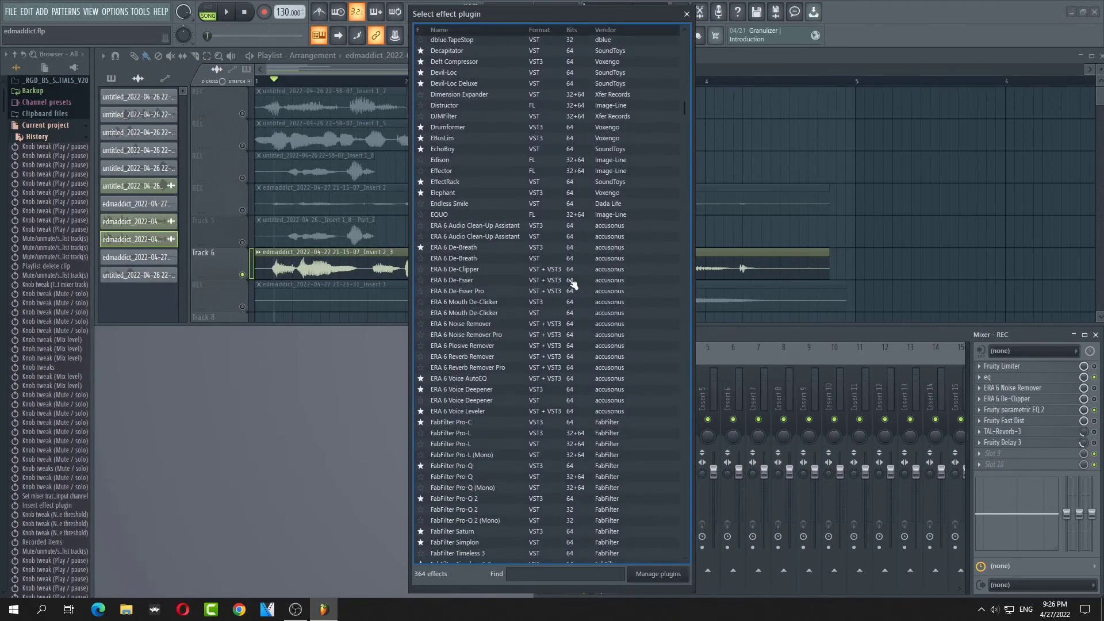
{"action": "scroll", "coordinate": [573, 283], "scroll_direction": "down", "scroll_amount": 3}
{"action": "double_click", "coordinate": [506, 299]}
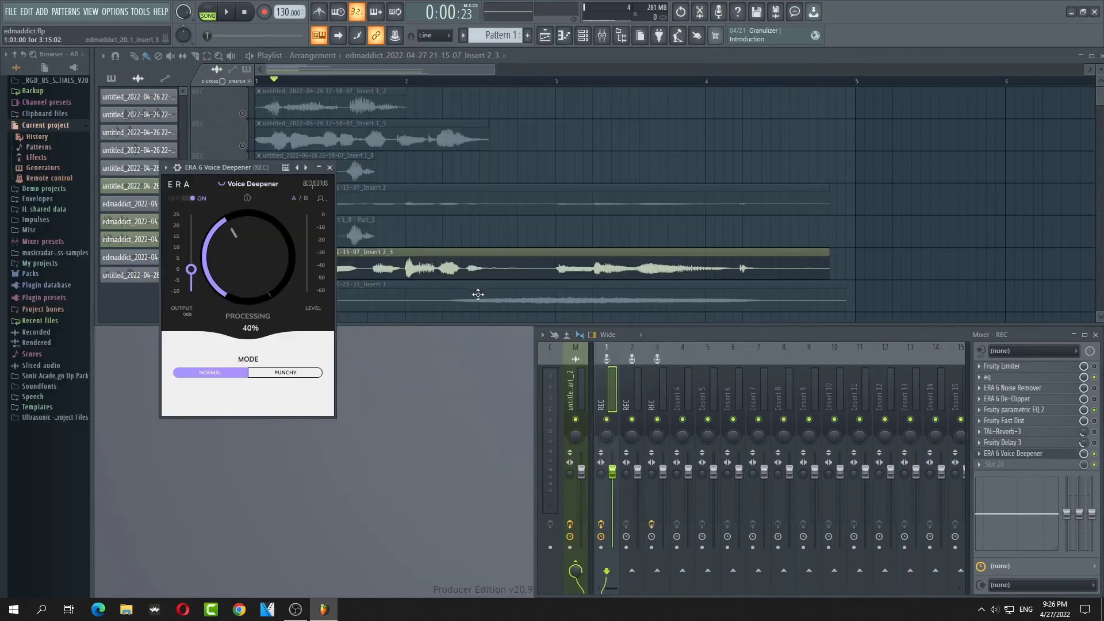
Play Track 6 through ERA 6 Voice Deepener, close the plugin window and pause playback.
{"action": "key", "text": "space"}
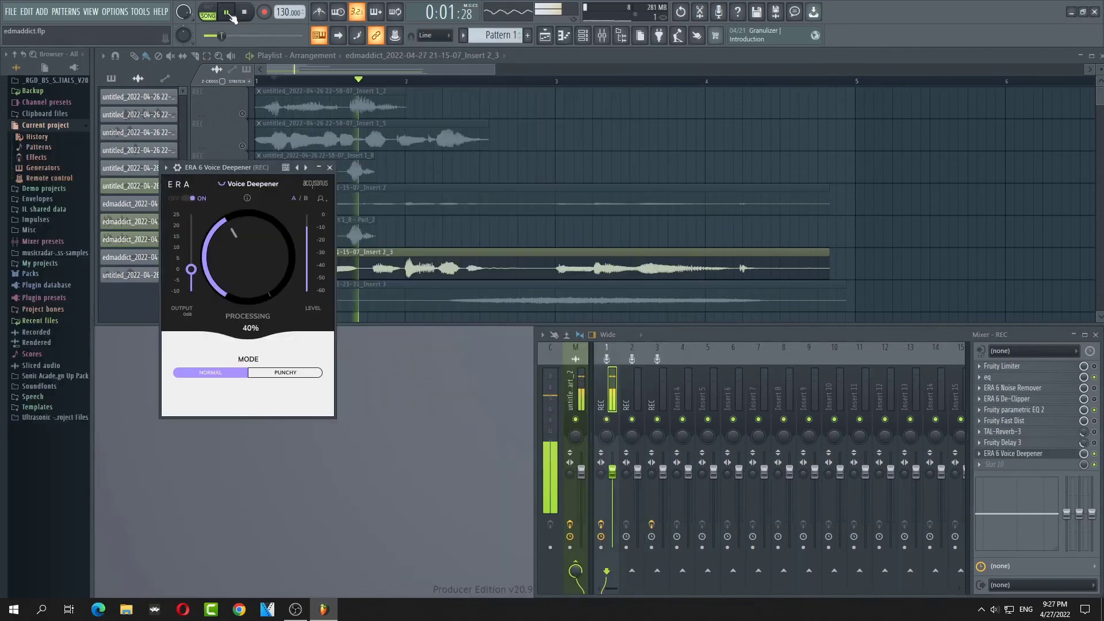
{"action": "left_click", "coordinate": [329, 167]}
{"action": "left_click", "coordinate": [226, 11]}
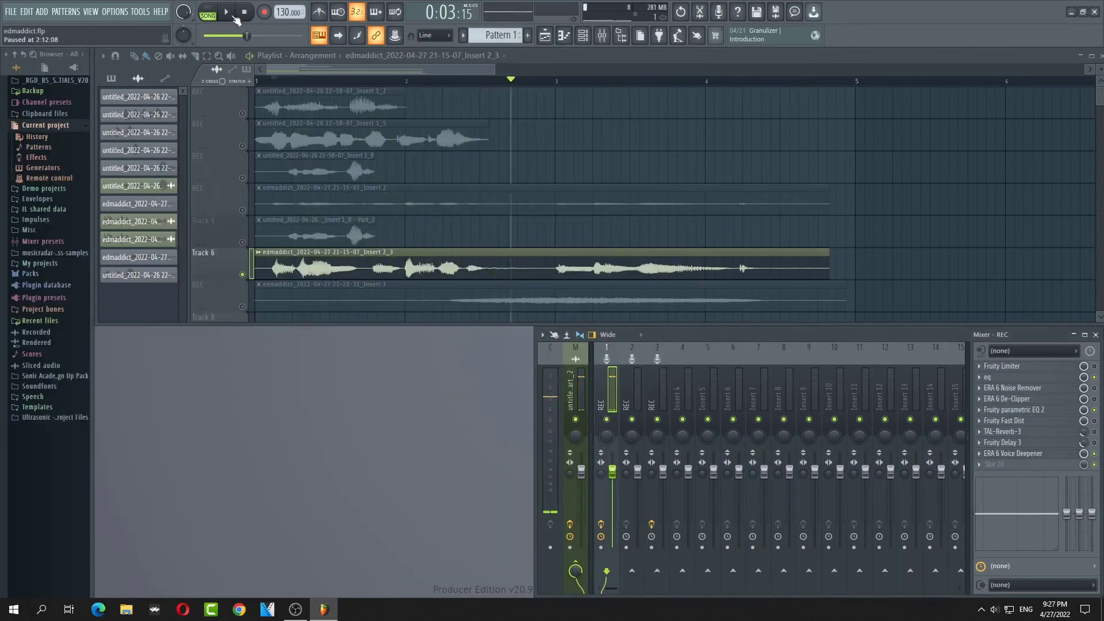
Remove ERA 6 Voice Deepener from slot 9 of insert 1 and dismiss the plugin list.
{"action": "left_click", "coordinate": [1012, 453]}
{"action": "left_click", "coordinate": [664, 26]}
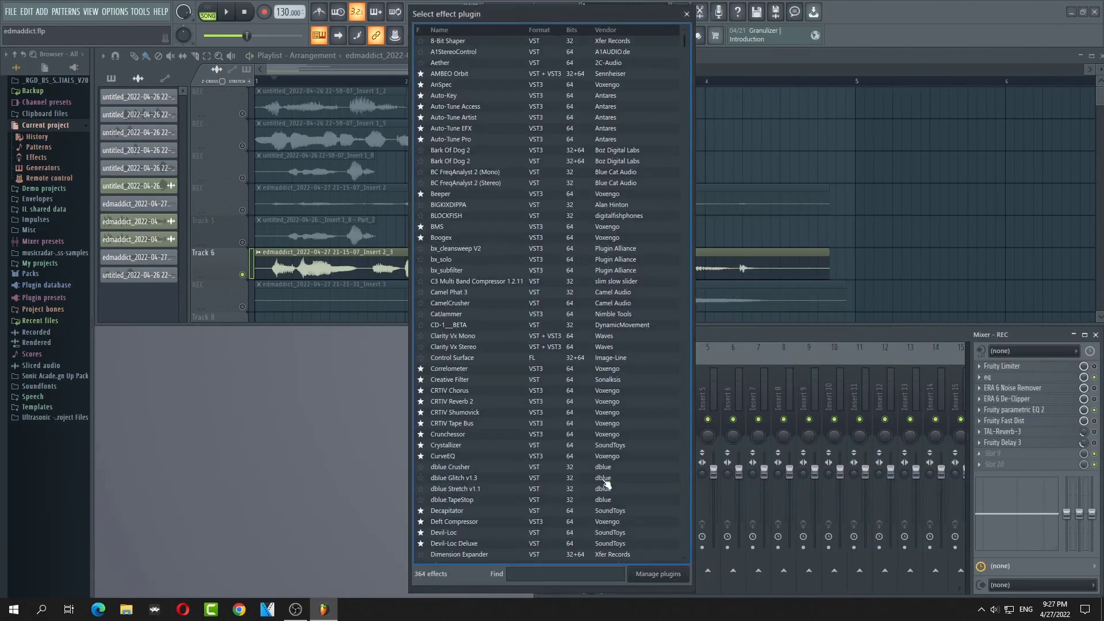
{"action": "left_click", "coordinate": [686, 14]}
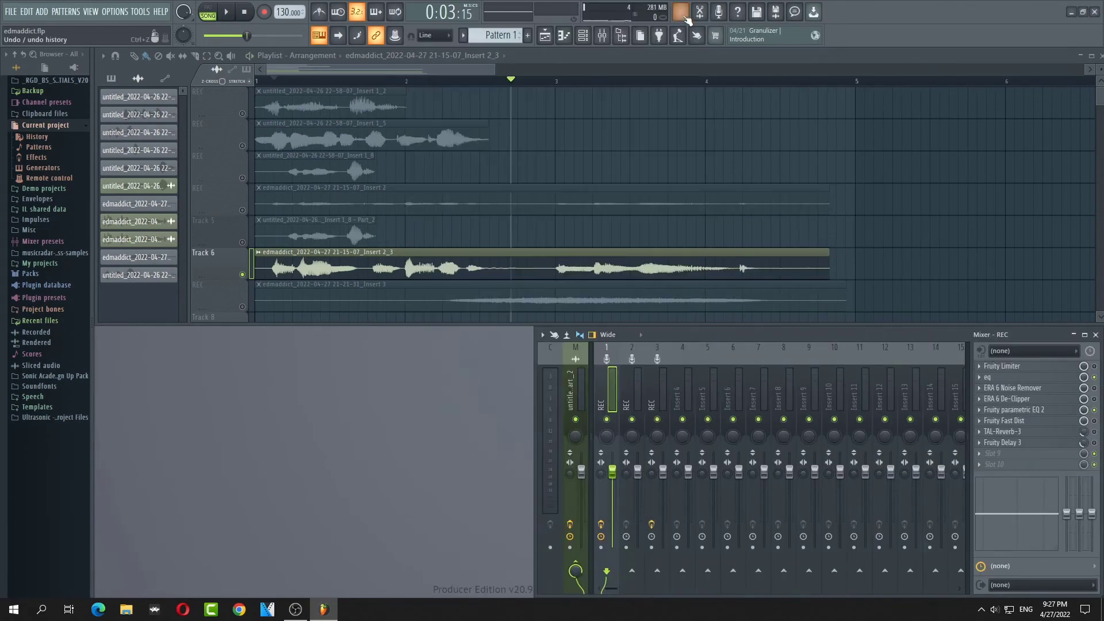
Open Track 6's vocal sample in Edison and convert it to a score dumped to the piano roll.
{"action": "left_click", "coordinate": [262, 262]}
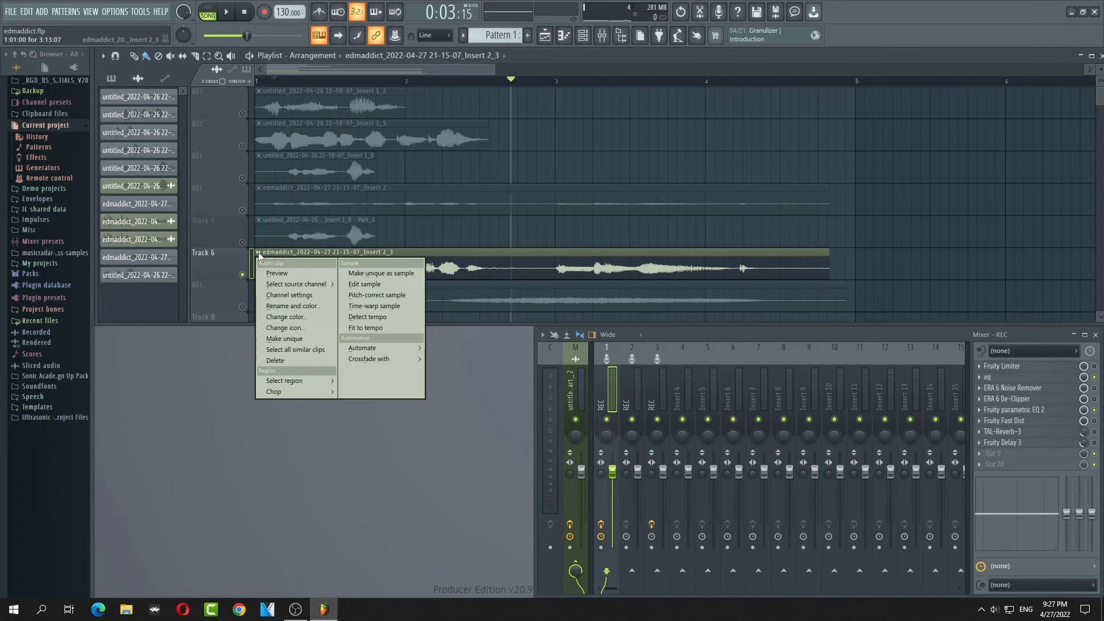
{"action": "left_click", "coordinate": [387, 286]}
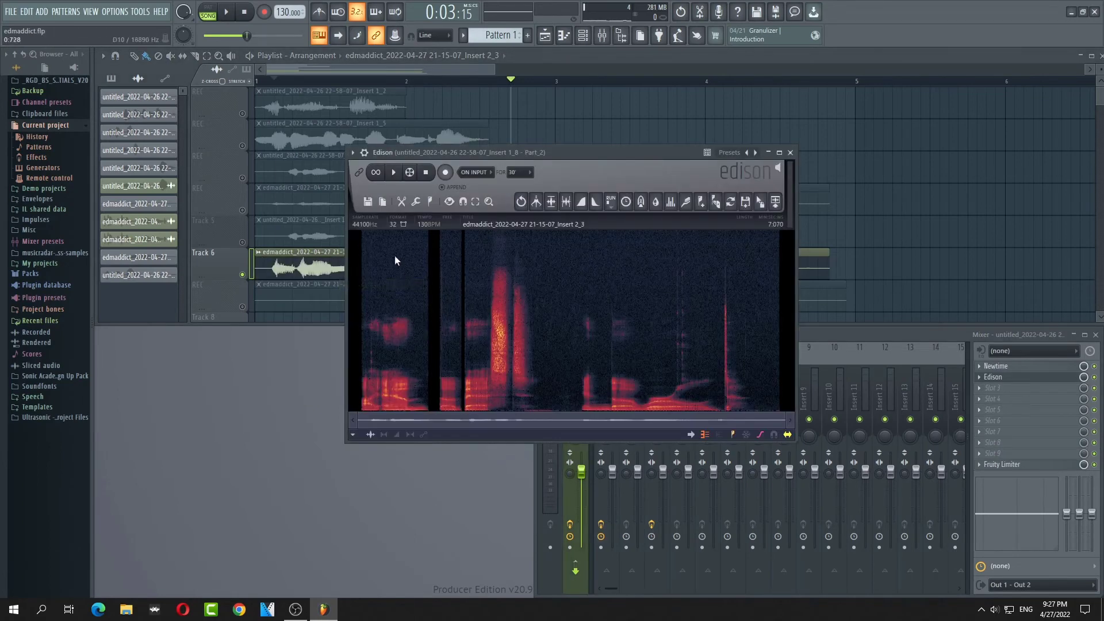
{"action": "left_click", "coordinate": [368, 202]}
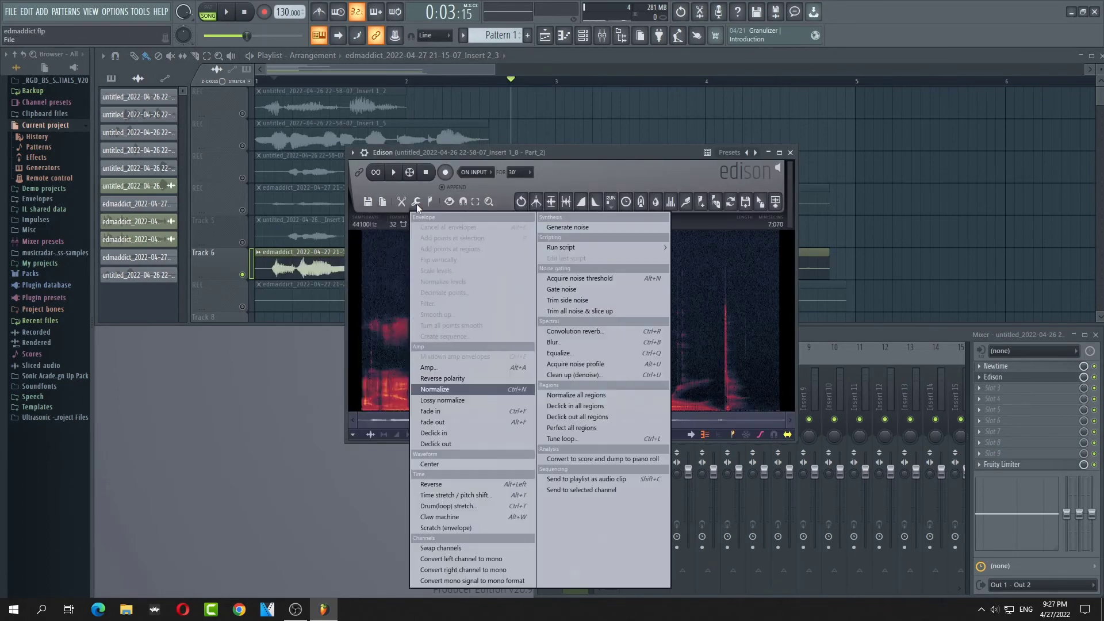
{"action": "mouse_move", "coordinate": [401, 205]}
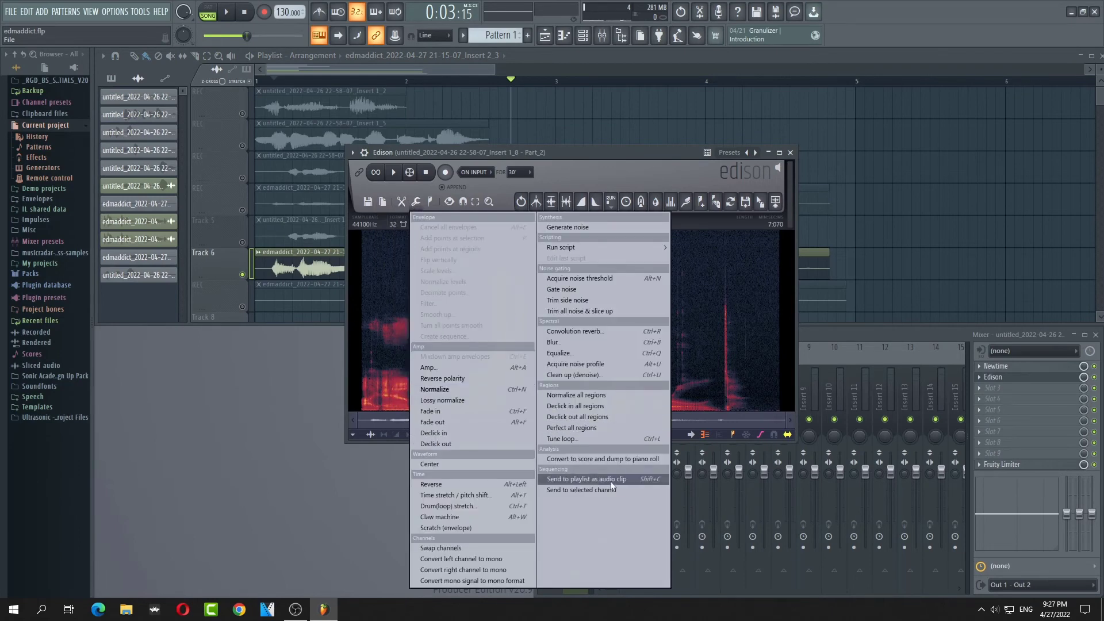
{"action": "left_click", "coordinate": [633, 458]}
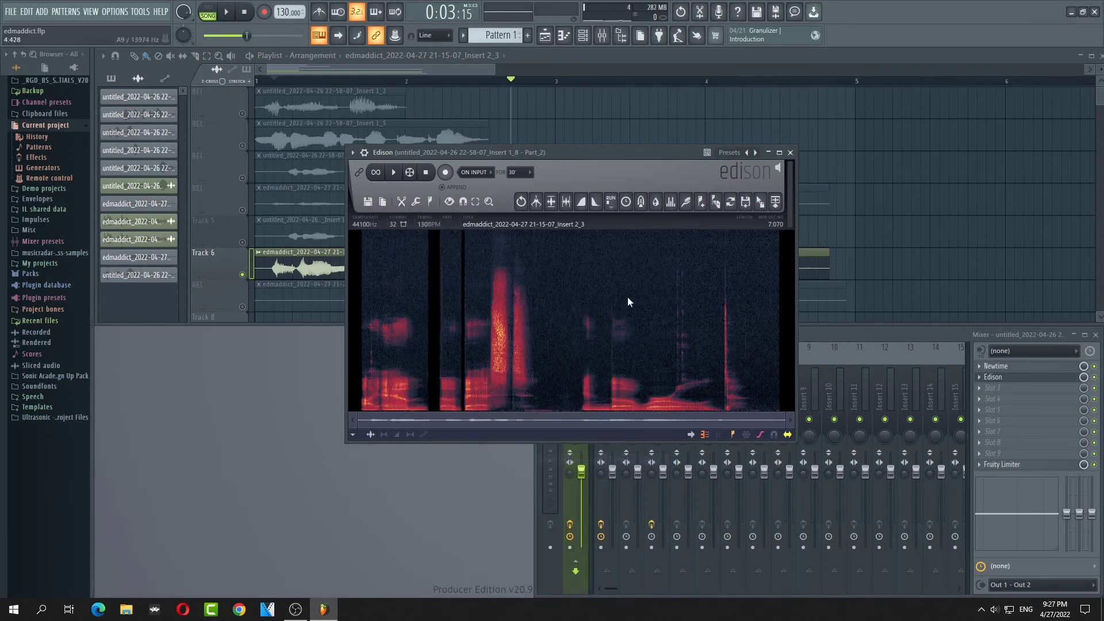
Close Edison and open the piano roll of the vocal channel edmaddict Insert 2_3 from the channel rack.
{"action": "left_click", "coordinate": [790, 153]}
{"action": "left_click", "coordinate": [601, 35]}
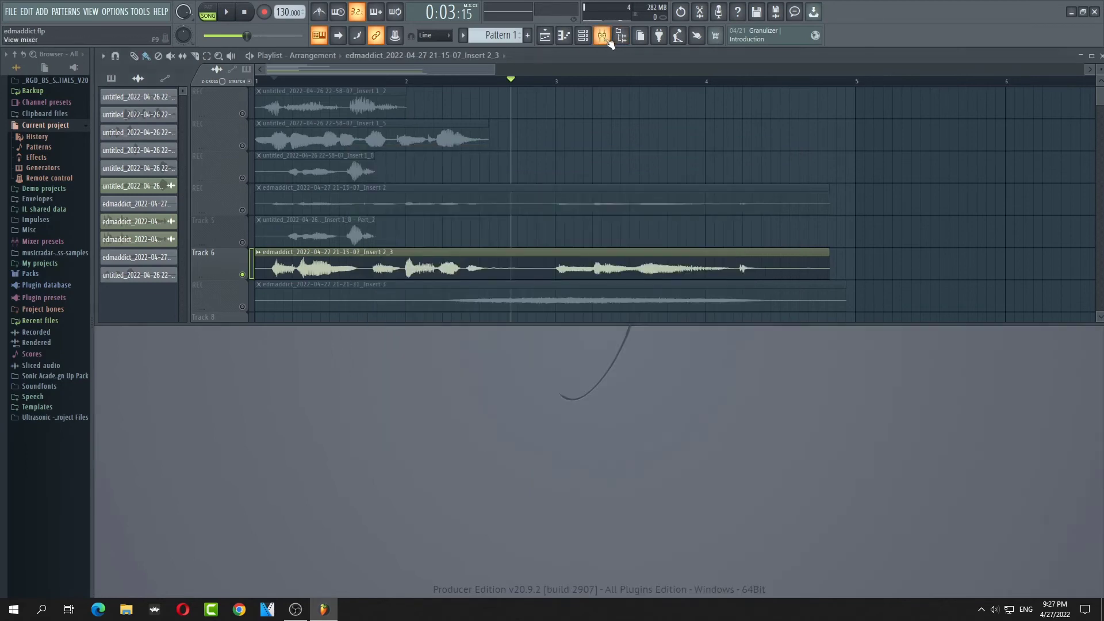
{"action": "left_click", "coordinate": [597, 37]}
{"action": "left_click", "coordinate": [583, 35]}
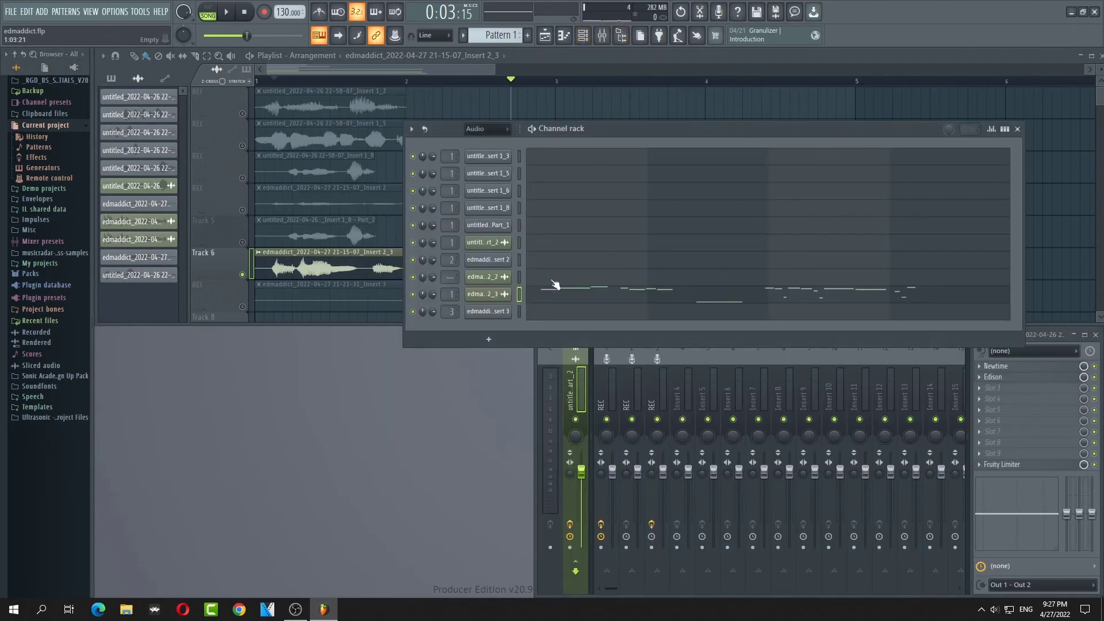
{"action": "right_click", "coordinate": [510, 286]}
{"action": "left_click", "coordinate": [520, 295]}
{"action": "scroll", "coordinate": [512, 313], "scroll_direction": "up", "scroll_amount": 4}
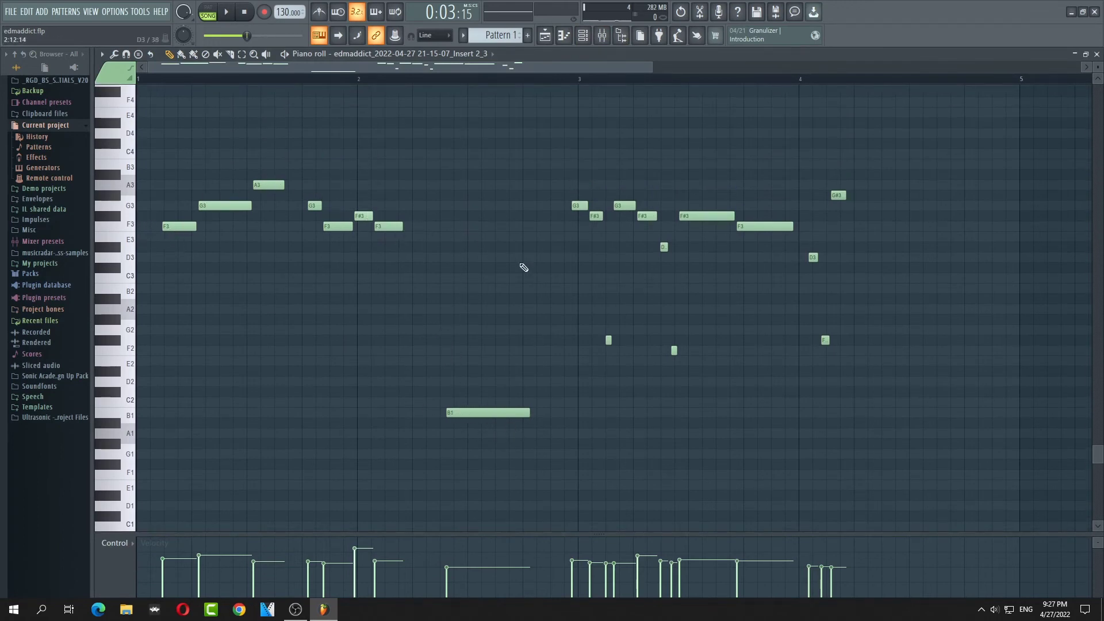
Delete the stray low notes below the main melody in the converted vocal score.
{"action": "right_click", "coordinate": [512, 412]}
{"action": "right_click", "coordinate": [609, 341]}
{"action": "right_click", "coordinate": [672, 352]}
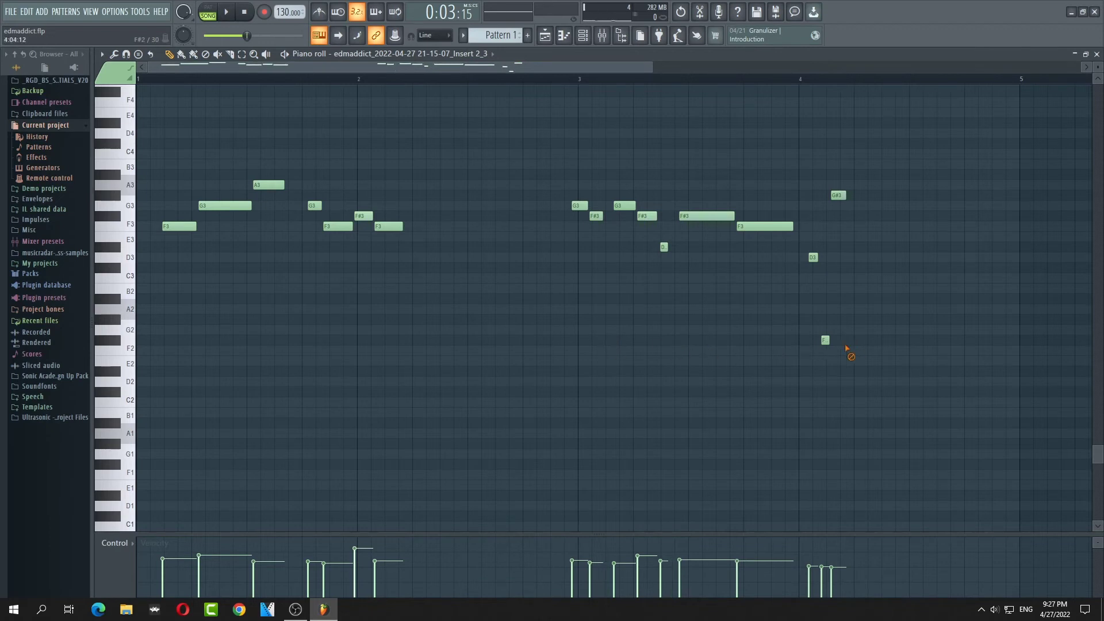
{"action": "right_click", "coordinate": [826, 340]}
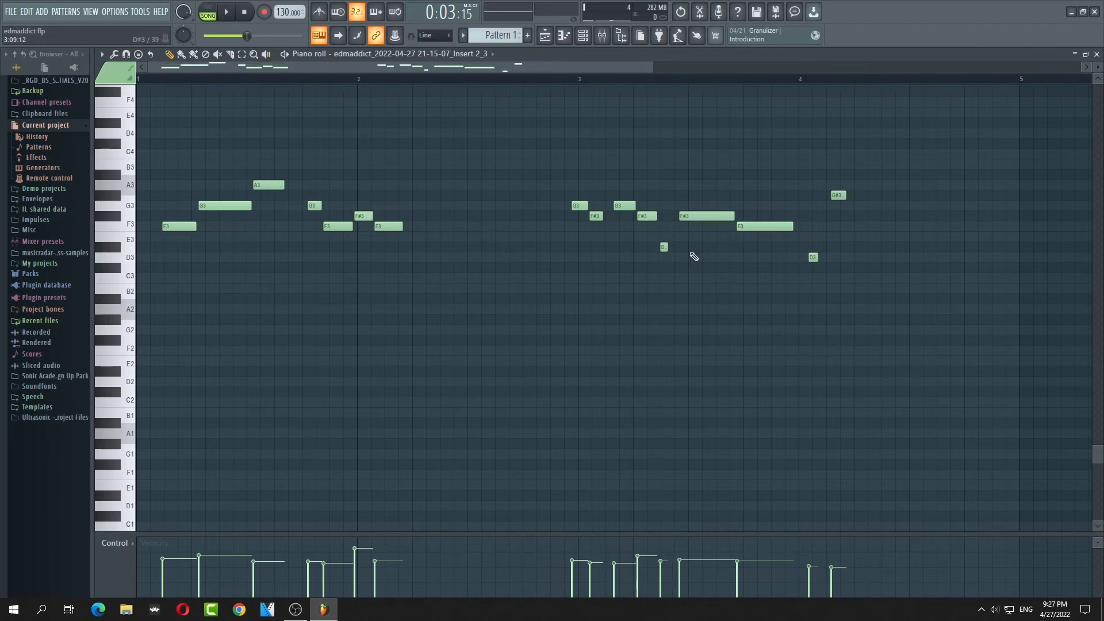
{"action": "right_click", "coordinate": [814, 257]}
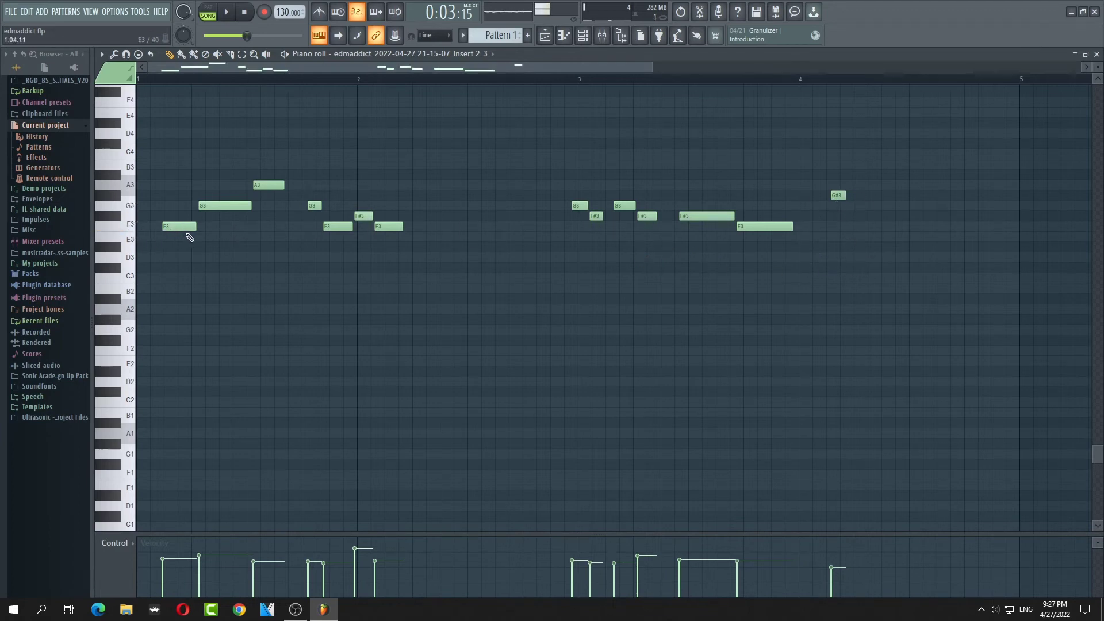
Delete all remaining notes from the vocal channel's score, stop playback and close the piano roll and channel rack.
{"action": "right_click", "coordinate": [173, 226]}
{"action": "right_click", "coordinate": [224, 206]}
{"action": "right_click", "coordinate": [268, 185]}
{"action": "right_click", "coordinate": [315, 205]}
{"action": "right_click", "coordinate": [338, 226]}
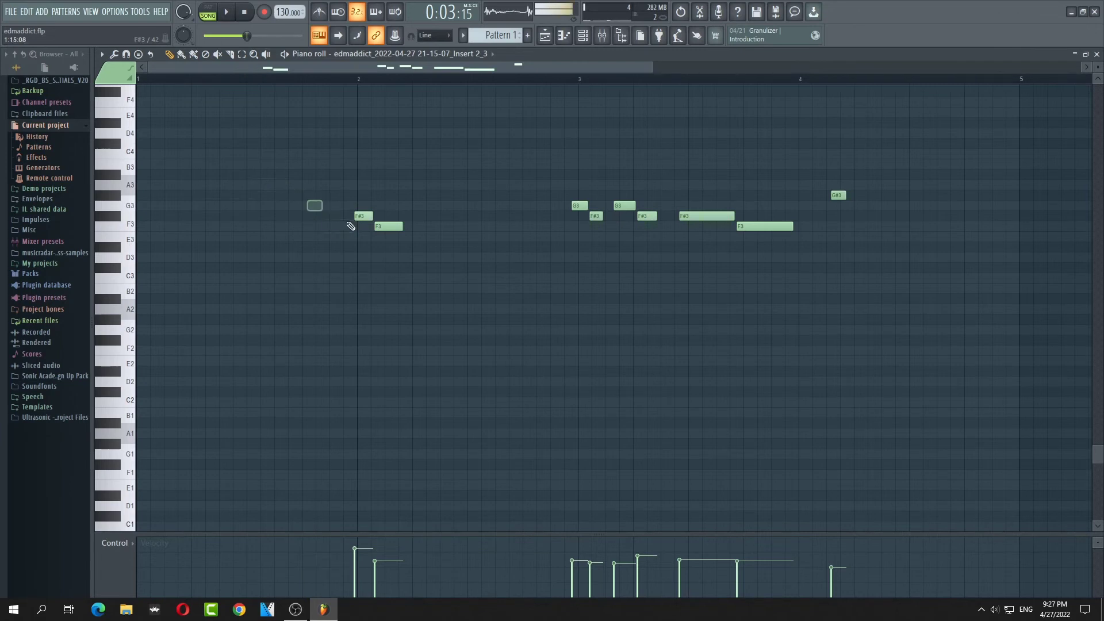
{"action": "right_click", "coordinate": [363, 215]}
{"action": "right_click", "coordinate": [389, 226]}
{"action": "right_click", "coordinate": [597, 216]}
{"action": "right_click", "coordinate": [580, 205]}
{"action": "right_click", "coordinate": [624, 205]}
{"action": "right_click", "coordinate": [646, 216]}
{"action": "right_click", "coordinate": [706, 216]}
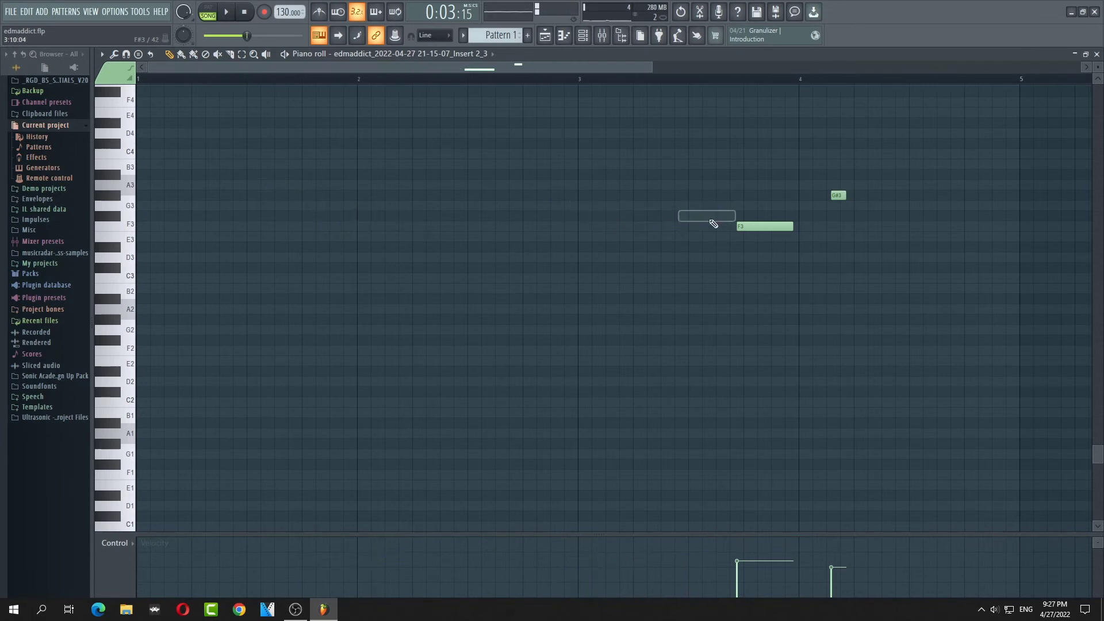
{"action": "right_click", "coordinate": [764, 226]}
{"action": "right_click", "coordinate": [838, 195]}
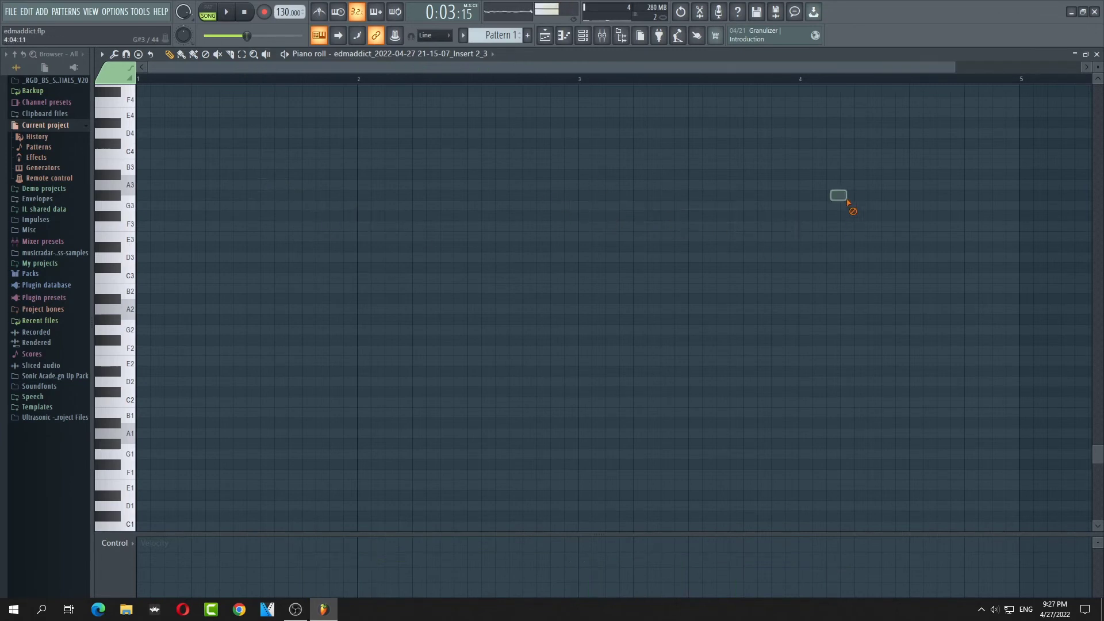
{"action": "left_click", "coordinate": [1096, 55]}
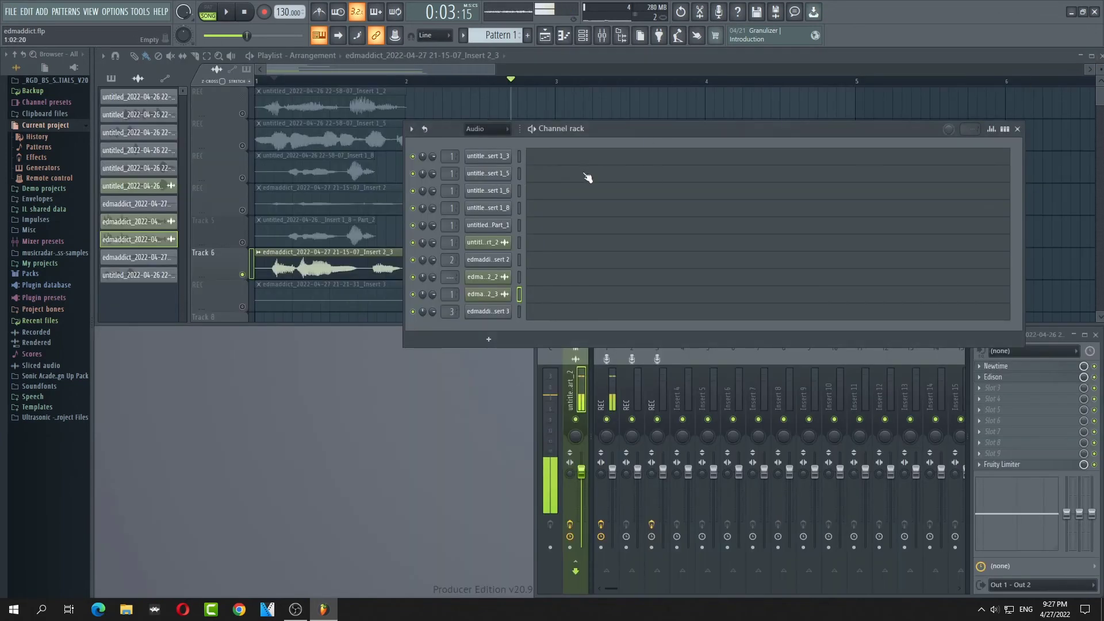
{"action": "left_click", "coordinate": [250, 15]}
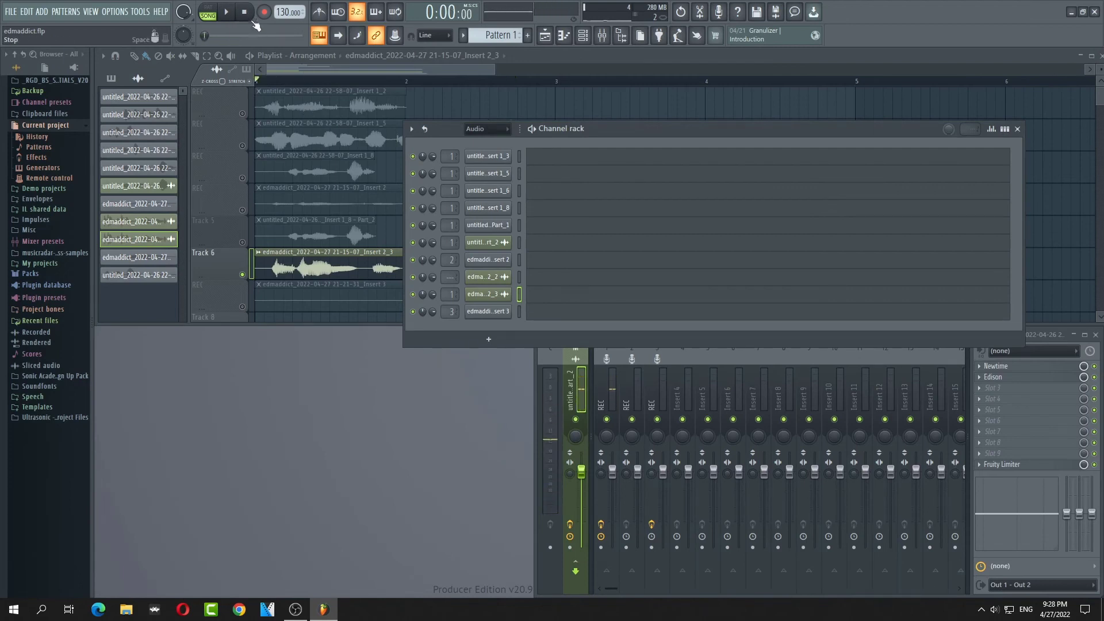
{"action": "left_click", "coordinate": [1017, 129]}
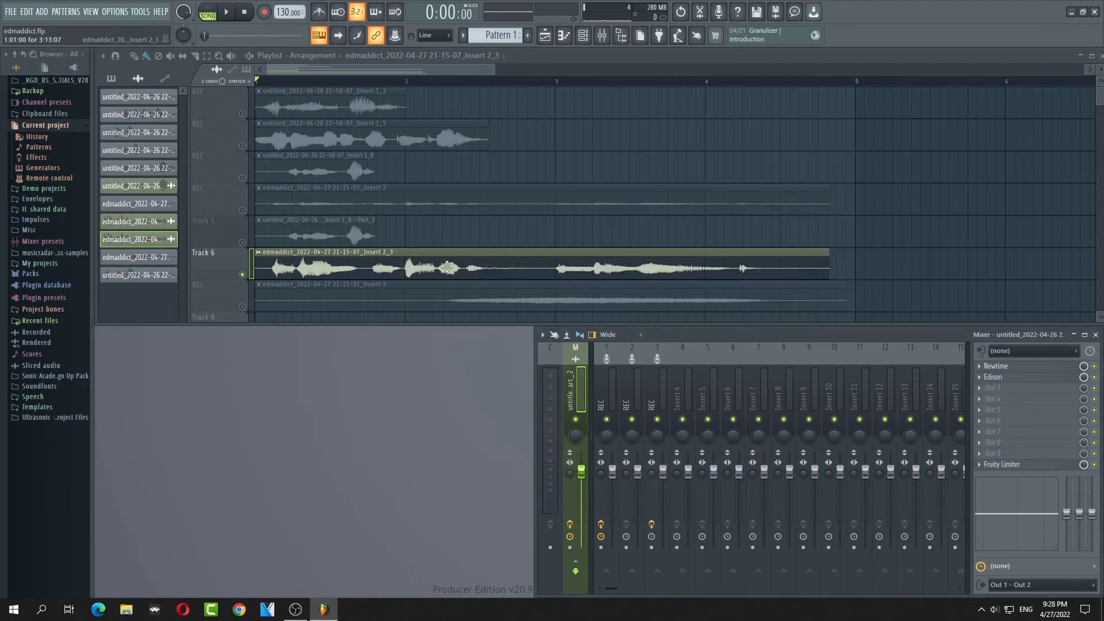
Add an FL Keys instrument channel and open its piano roll.
{"action": "scroll", "coordinate": [246, 276], "scroll_direction": "down", "scroll_amount": 1}
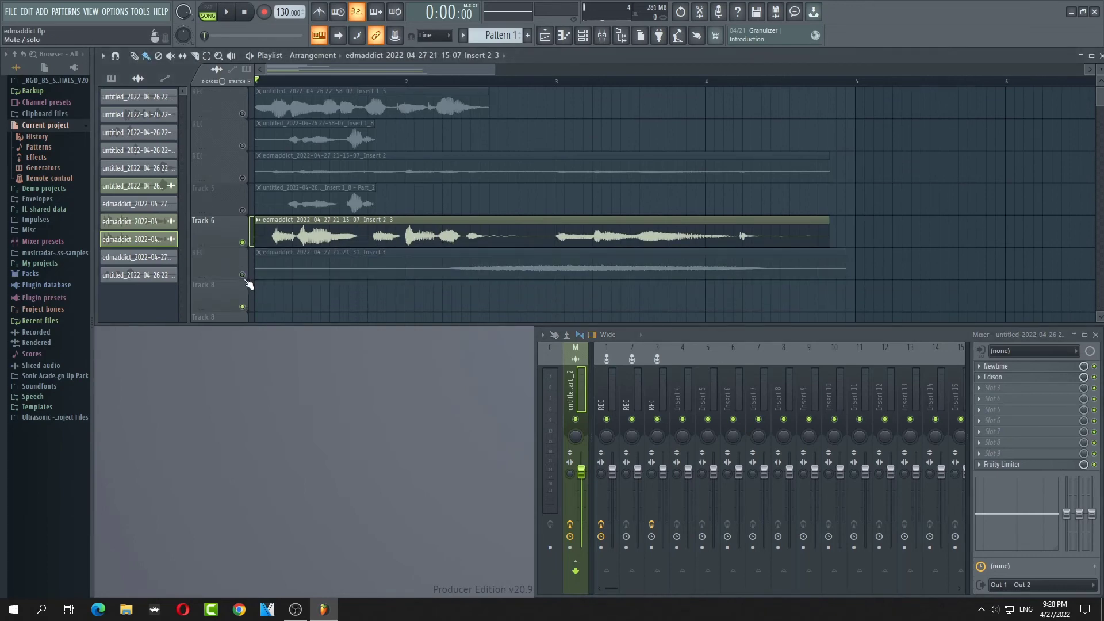
{"action": "left_click", "coordinate": [90, 12]}
{"action": "mouse_move", "coordinate": [42, 12]}
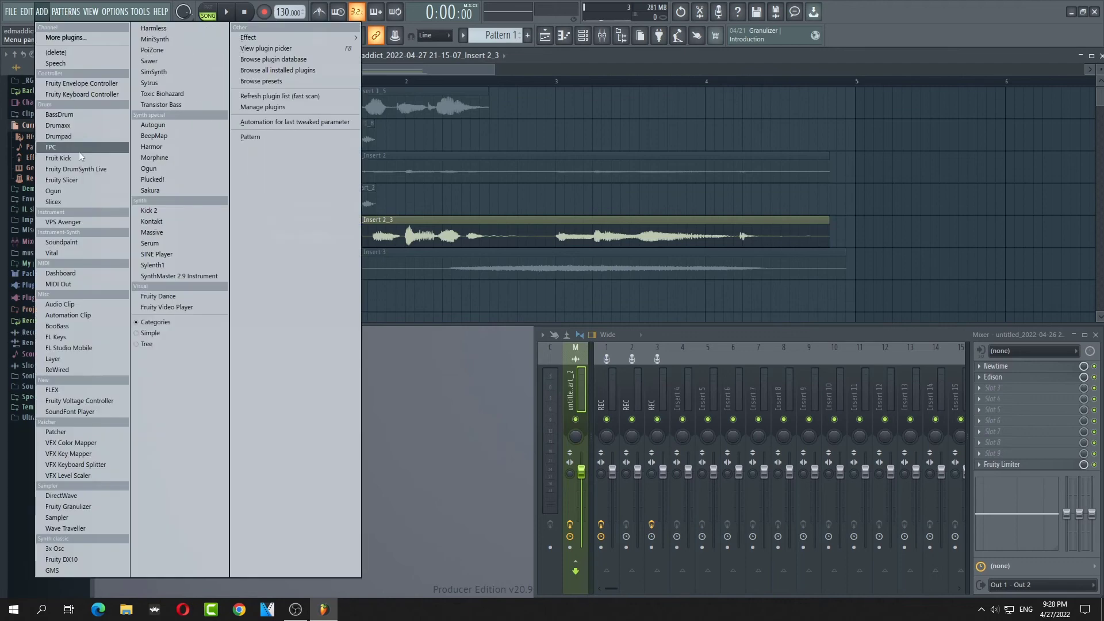
{"action": "left_click", "coordinate": [89, 341]}
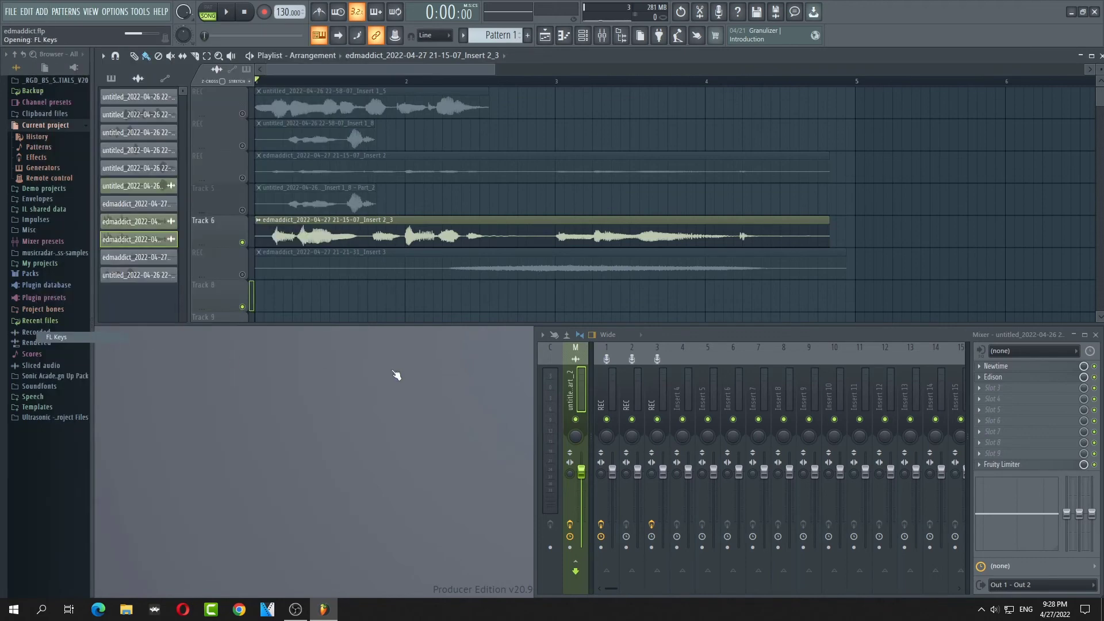
{"action": "left_click", "coordinate": [292, 245]}
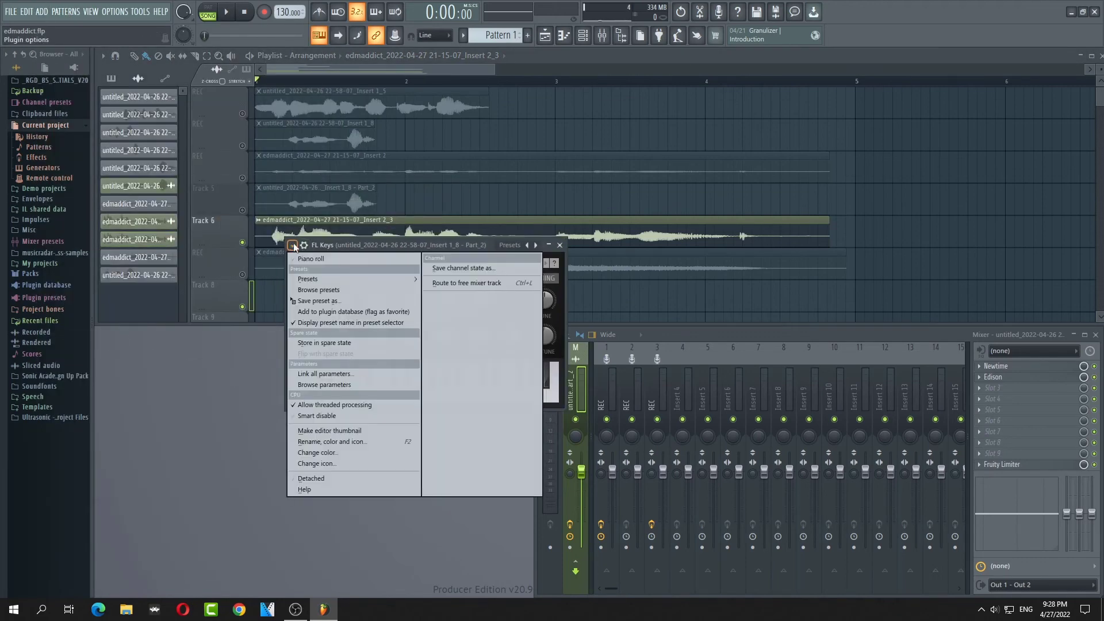
{"action": "left_click", "coordinate": [311, 256]}
{"action": "scroll", "coordinate": [141, 271], "scroll_direction": "up", "scroll_amount": 1}
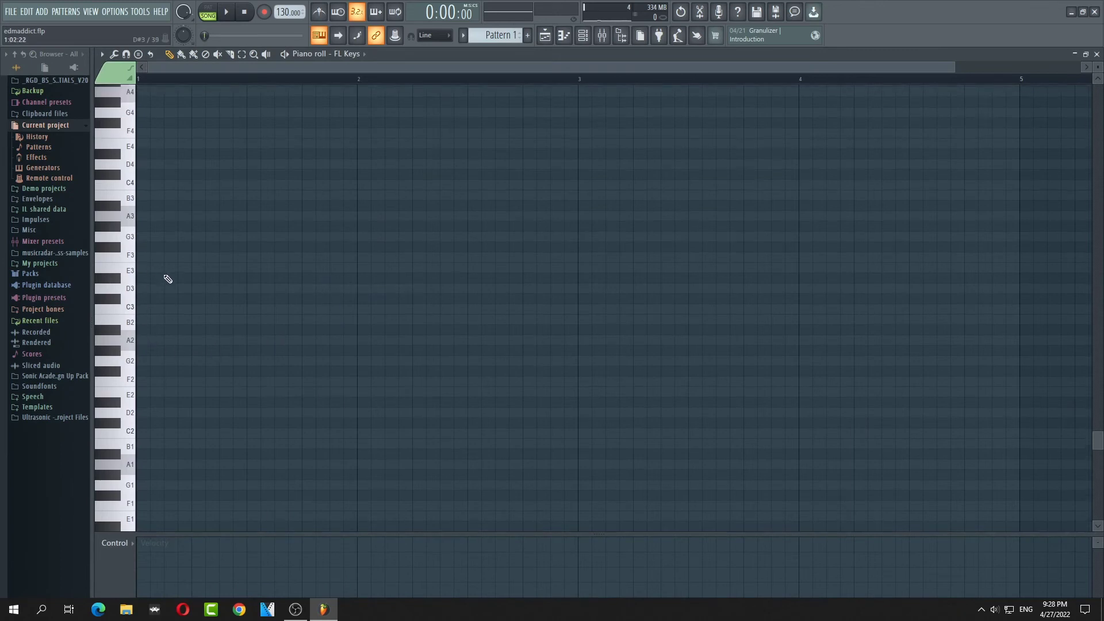
Draw a ten-note FL Keys melody across bars 1 to 3: F3, G3, F3, F3, G3, F3, F3, E3, E3 and G#3.
{"action": "left_click_drag", "start_coordinate": [167, 257], "coordinate": [217, 255]}
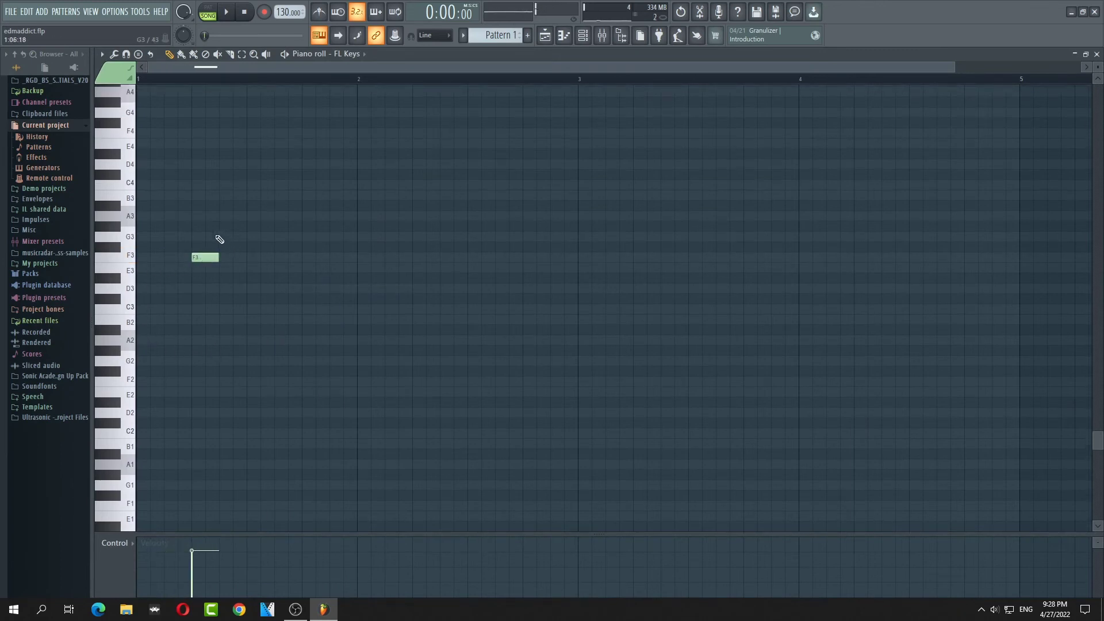
{"action": "left_click", "coordinate": [221, 237]}
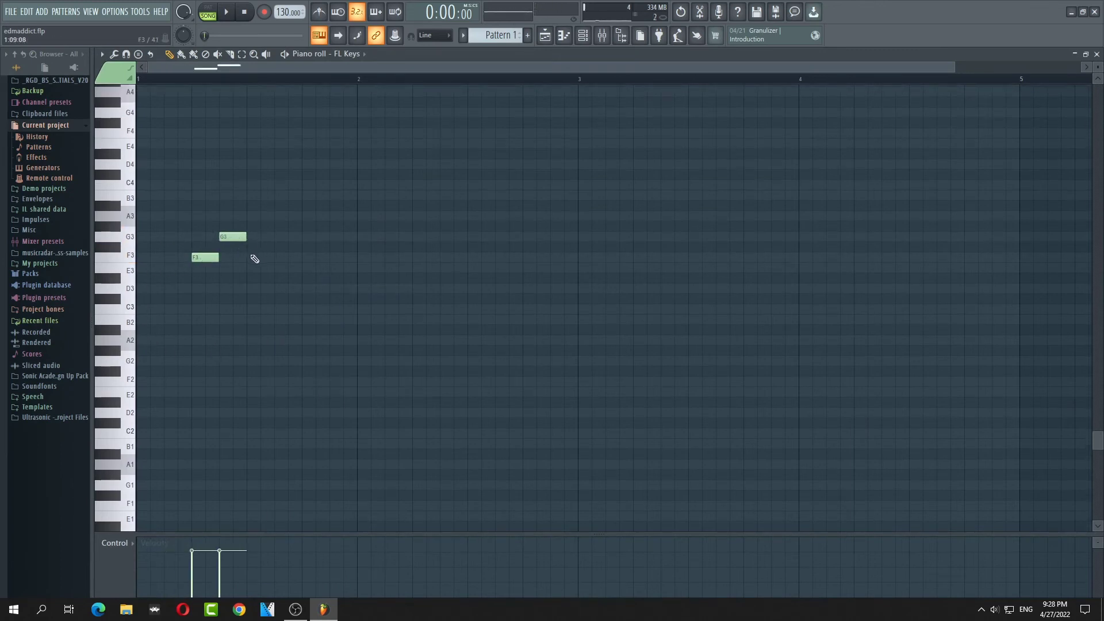
{"action": "left_click", "coordinate": [253, 258]}
{"action": "left_click", "coordinate": [304, 257]}
{"action": "left_click", "coordinate": [360, 237]}
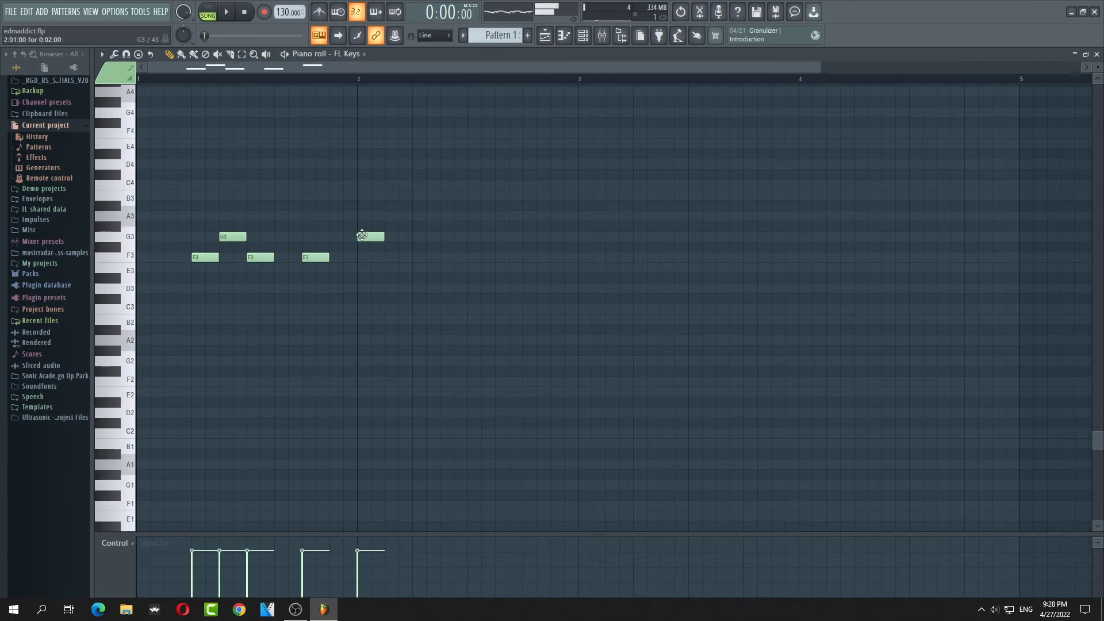
{"action": "left_click", "coordinate": [416, 257]}
{"action": "left_click", "coordinate": [470, 257]}
{"action": "left_click", "coordinate": [497, 268]}
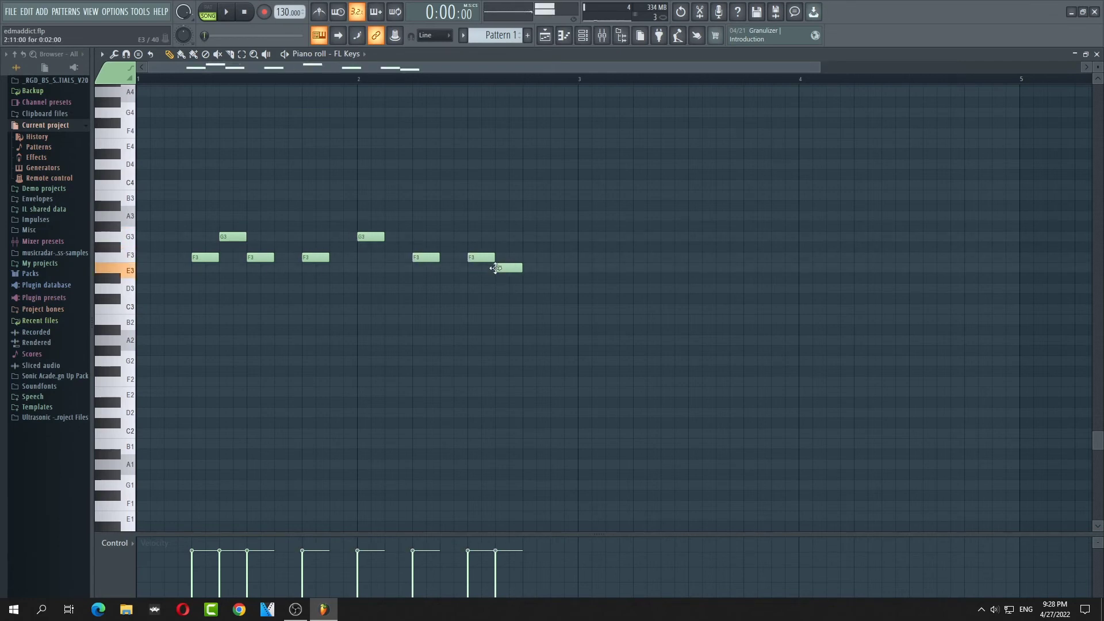
{"action": "left_click", "coordinate": [539, 268]}
{"action": "left_click", "coordinate": [594, 226]}
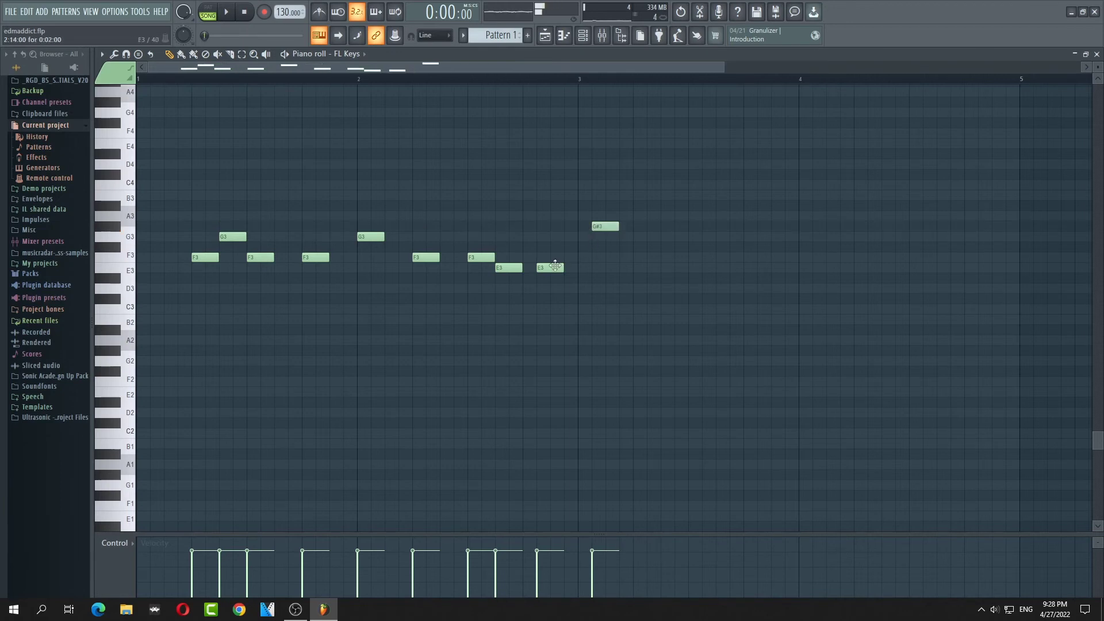
Replace the two E3 notes with one F3 note and move the final G#3 note to G3 at bar 3.
{"action": "right_click", "coordinate": [546, 268]}
{"action": "right_click", "coordinate": [507, 268]}
{"action": "left_click", "coordinate": [524, 258]}
{"action": "left_click_drag", "start_coordinate": [604, 227], "coordinate": [589, 237]}
Play the song, bring the playlist into view and stop playback.
{"action": "left_click", "coordinate": [229, 13]}
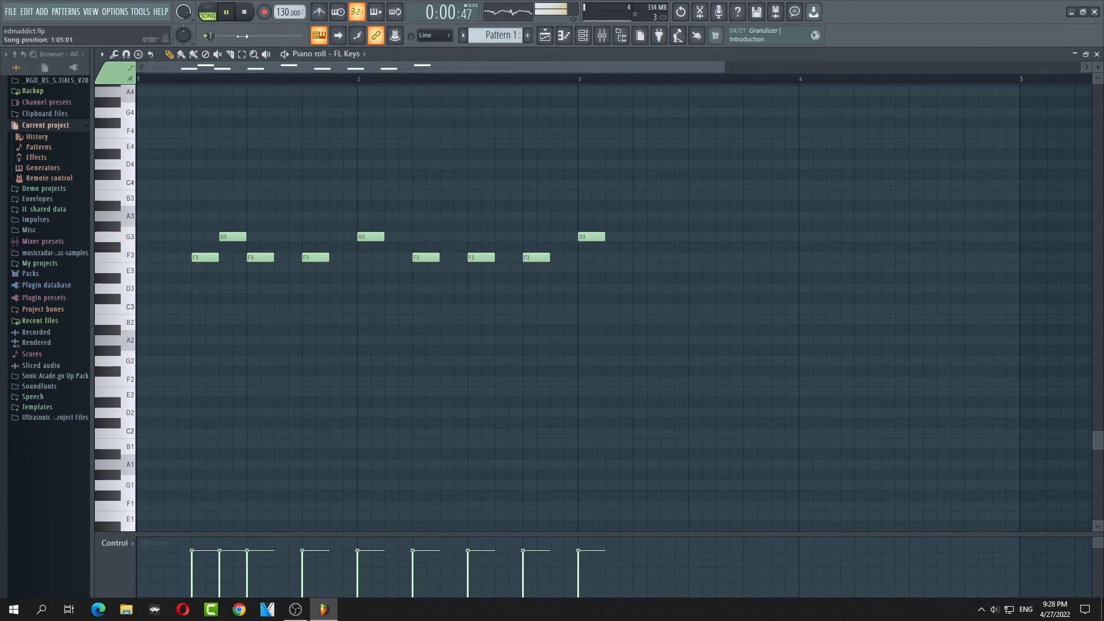
{"action": "left_click", "coordinate": [115, 11]}
{"action": "left_click", "coordinate": [109, 23]}
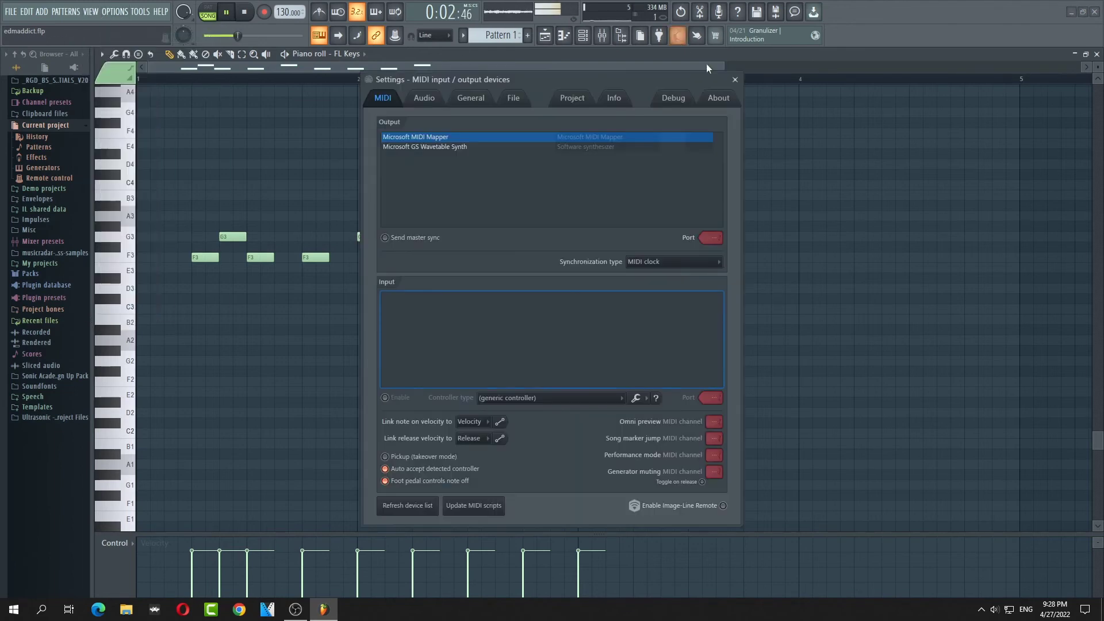
{"action": "key", "text": "Escape"}
{"action": "left_click", "coordinate": [95, 12]}
{"action": "left_click", "coordinate": [103, 37]}
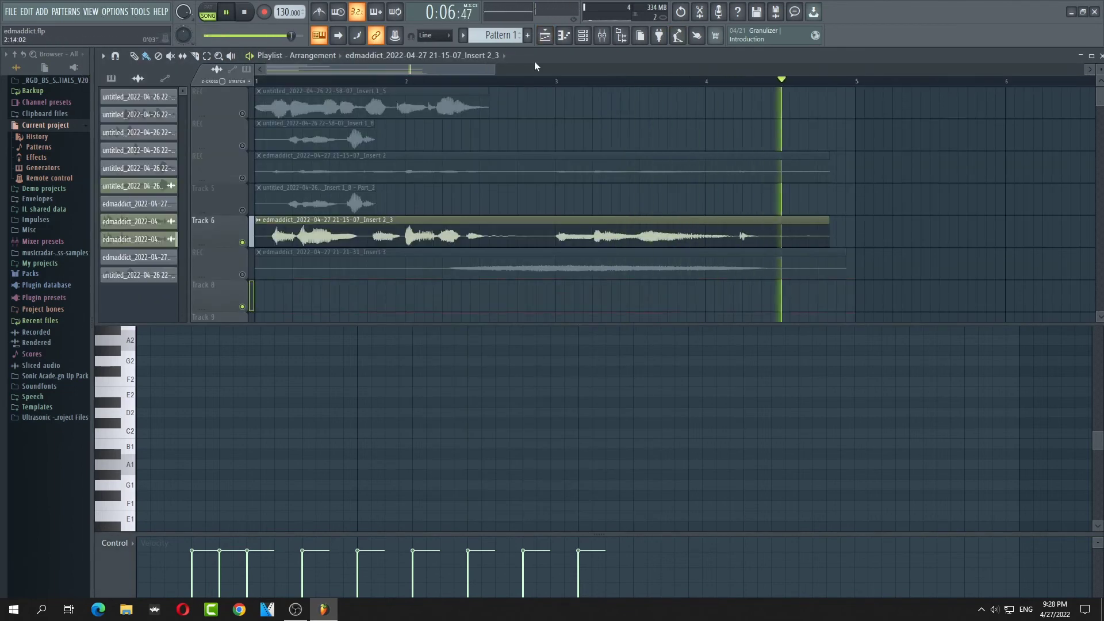
{"action": "key", "text": "space"}
Place Pattern 1 at the start of Track 8 and play it together with the vocal.
{"action": "left_click", "coordinate": [288, 297]}
{"action": "right_click", "coordinate": [289, 296]}
{"action": "left_click", "coordinate": [479, 38]}
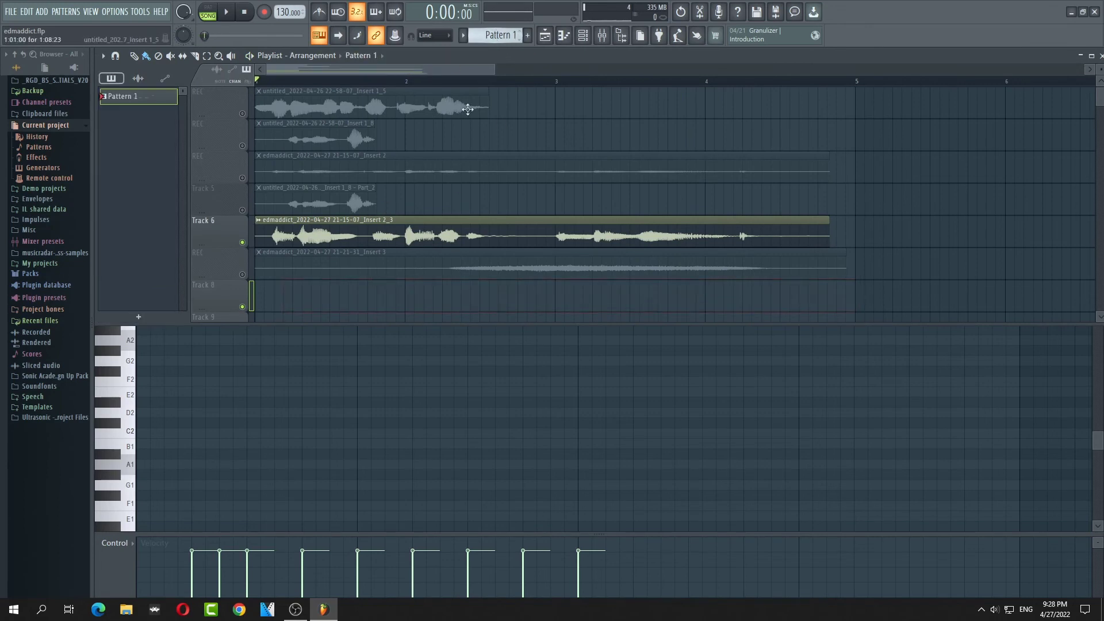
{"action": "left_click", "coordinate": [281, 299]}
{"action": "key", "text": "space"}
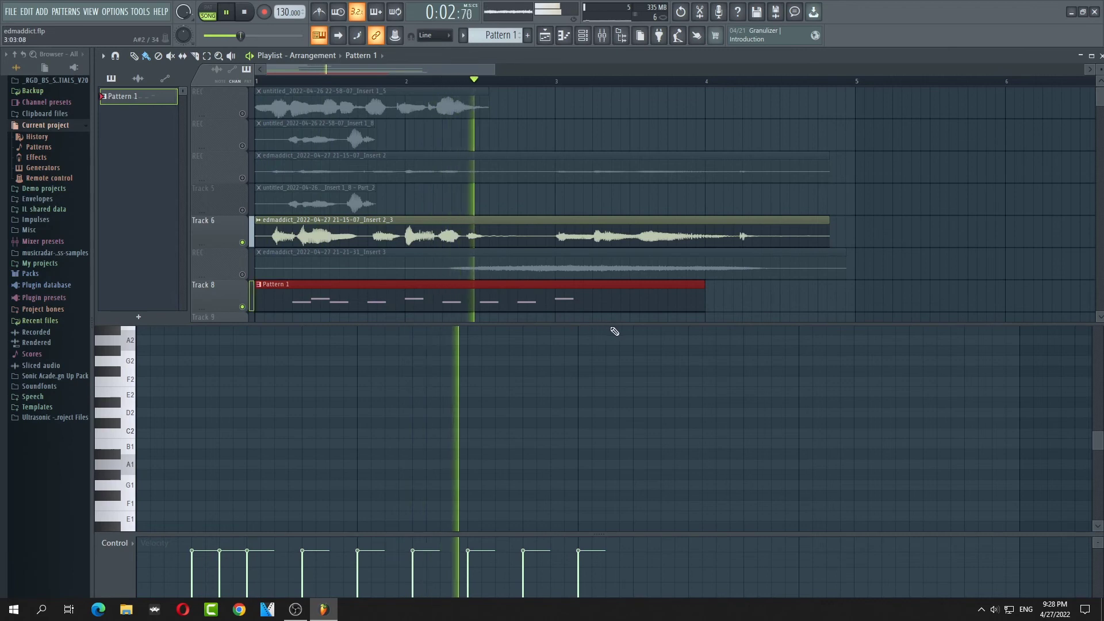
{"action": "key", "text": "space"}
{"action": "key", "text": "space"}
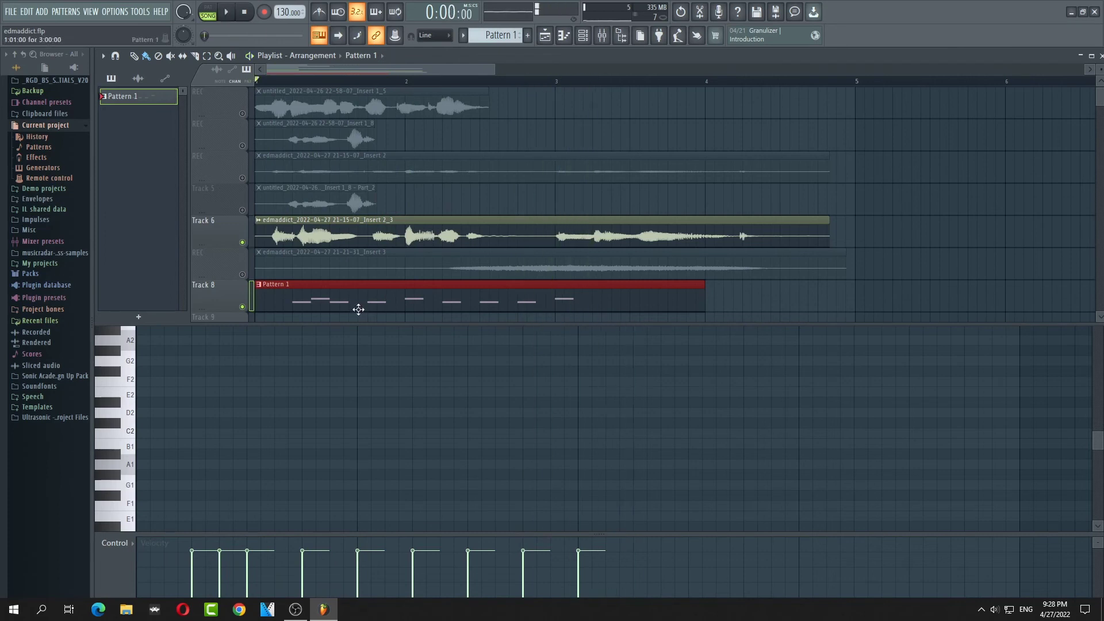
Move all of Pattern 1's FL Keys notes half a beat earlier and play the result with the vocal.
{"action": "double_click", "coordinate": [331, 304]}
{"action": "key", "text": "space"}
{"action": "left_click_drag", "start_coordinate": [643, 323], "coordinate": [140, 211]}
{"action": "left_click_drag", "start_coordinate": [217, 258], "coordinate": [192, 259]}
{"action": "left_click", "coordinate": [235, 291], "text": "ctrl"}
{"action": "key", "text": "space"}
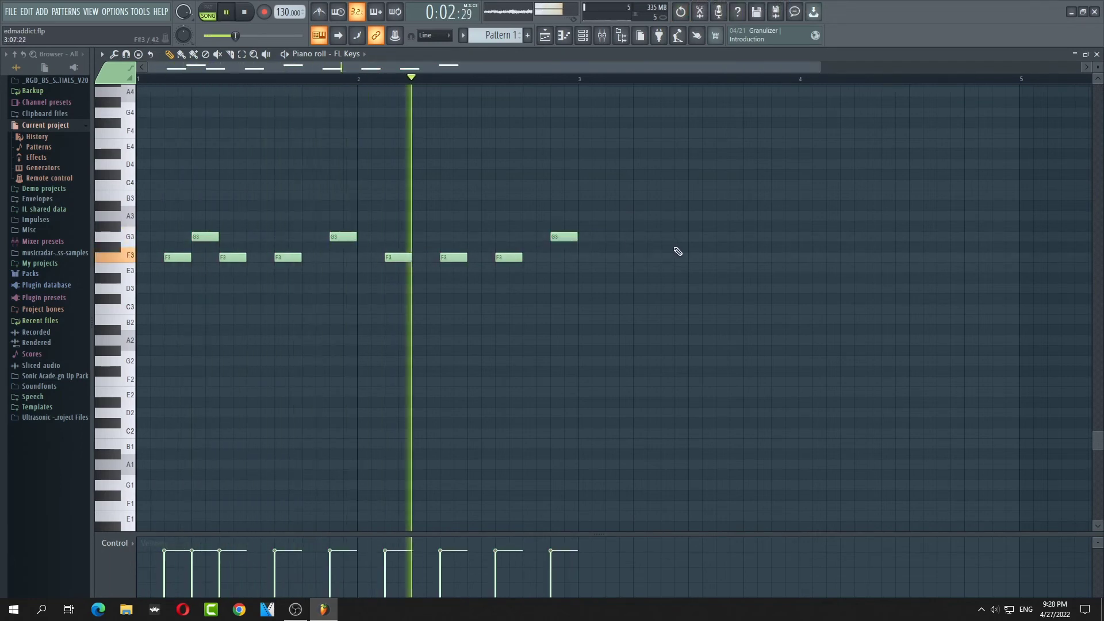
{"action": "key", "text": "space"}
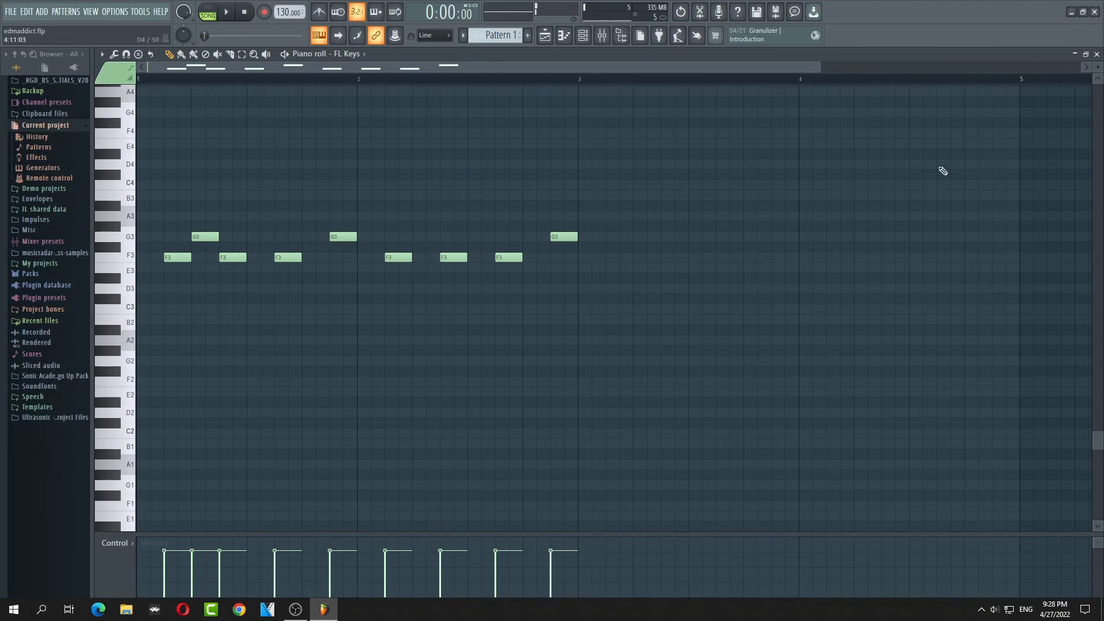
Raise all of Pattern 1's FL Keys notes by one octave to F4 and G4, playing the song to compare them with the vocal.
{"action": "left_click", "coordinate": [1096, 55]}
{"action": "key", "text": "space"}
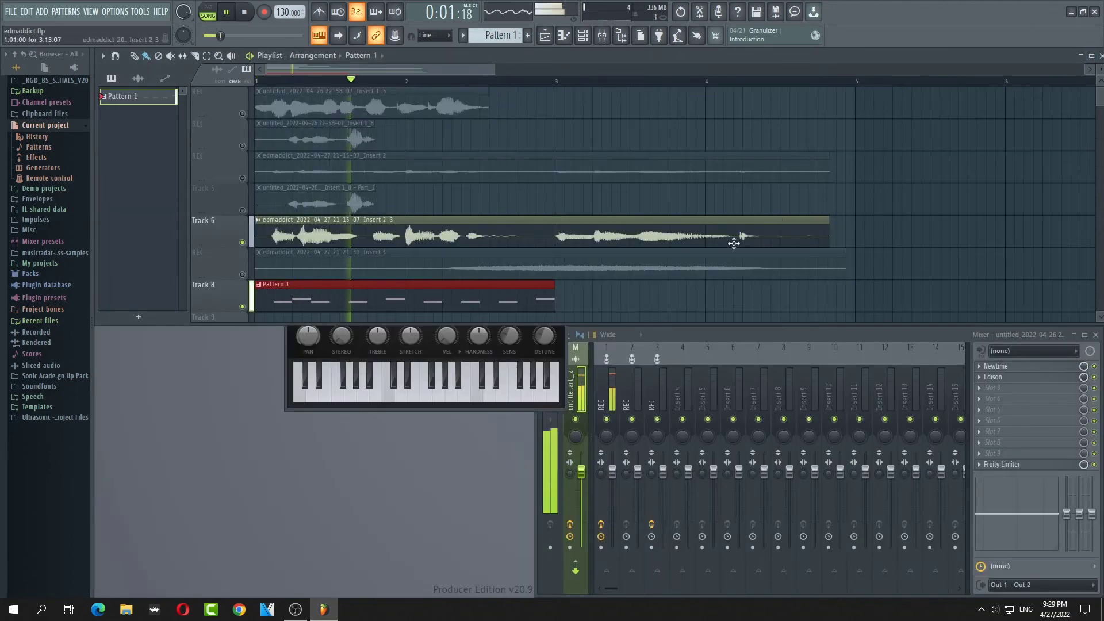
{"action": "key", "text": "space"}
{"action": "double_click", "coordinate": [322, 308]}
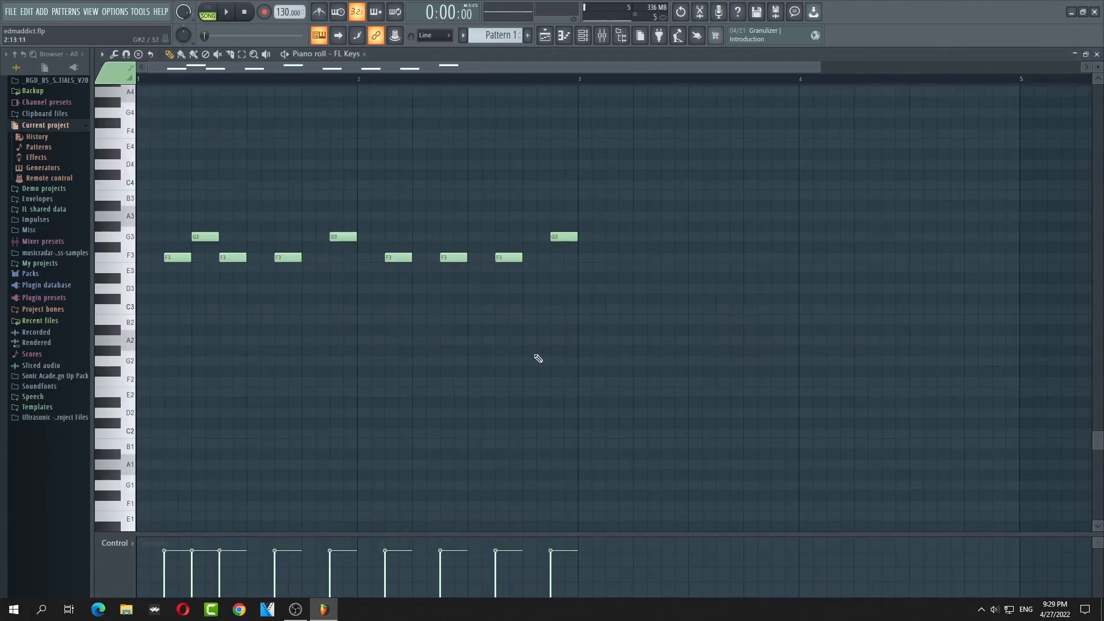
{"action": "left_click_drag", "start_coordinate": [666, 361], "coordinate": [173, 132]}
{"action": "key", "text": "space"}
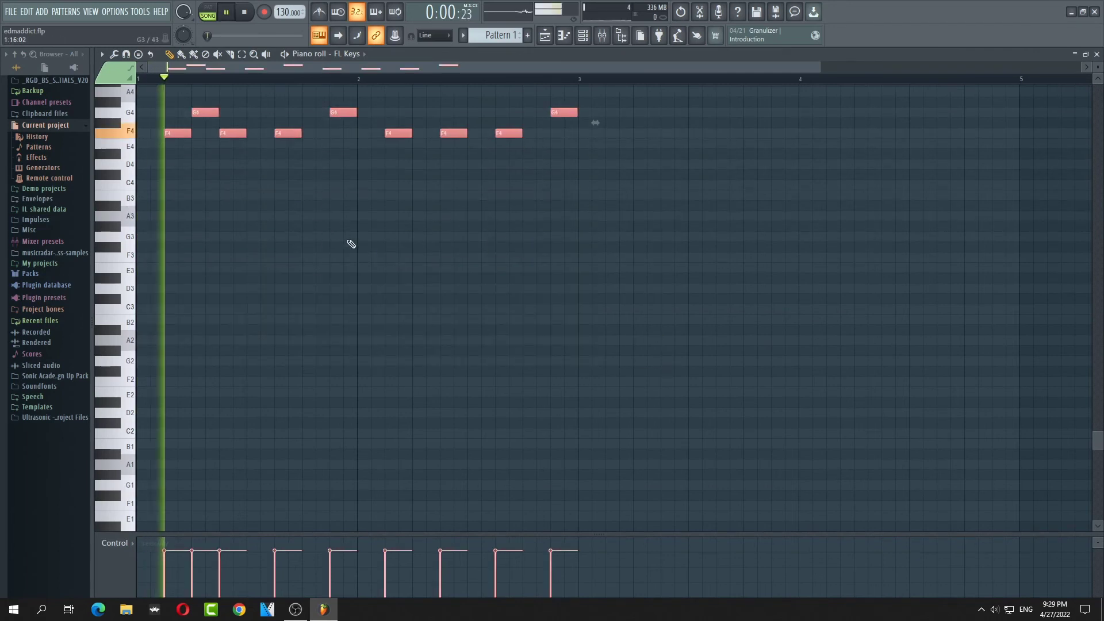
{"action": "scroll", "coordinate": [402, 270], "scroll_direction": "up", "scroll_amount": 3}
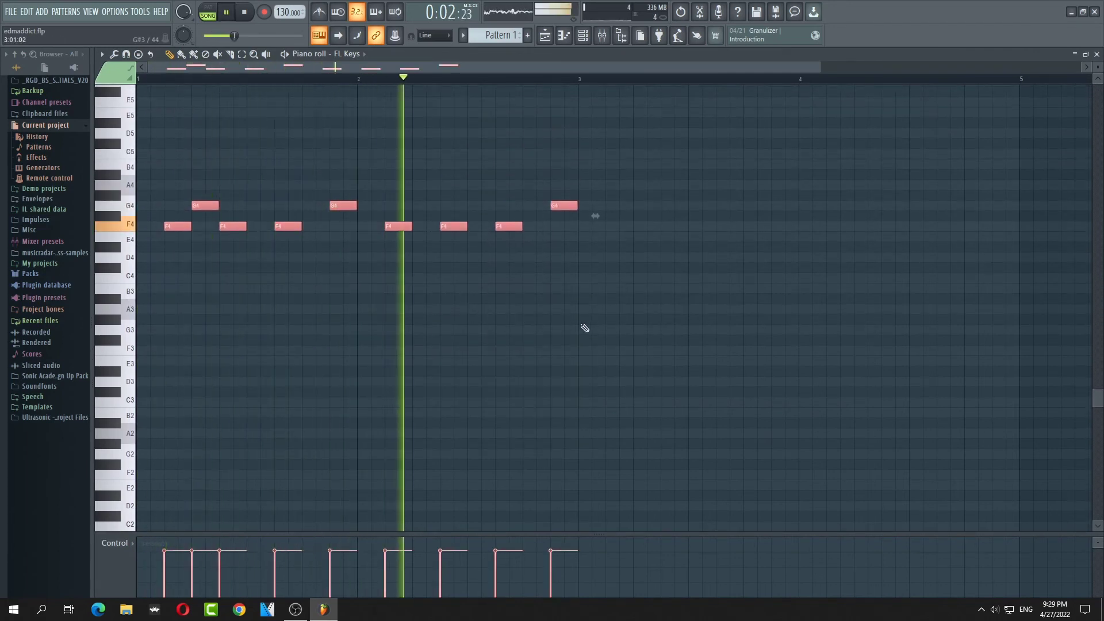
{"action": "key", "text": "space"}
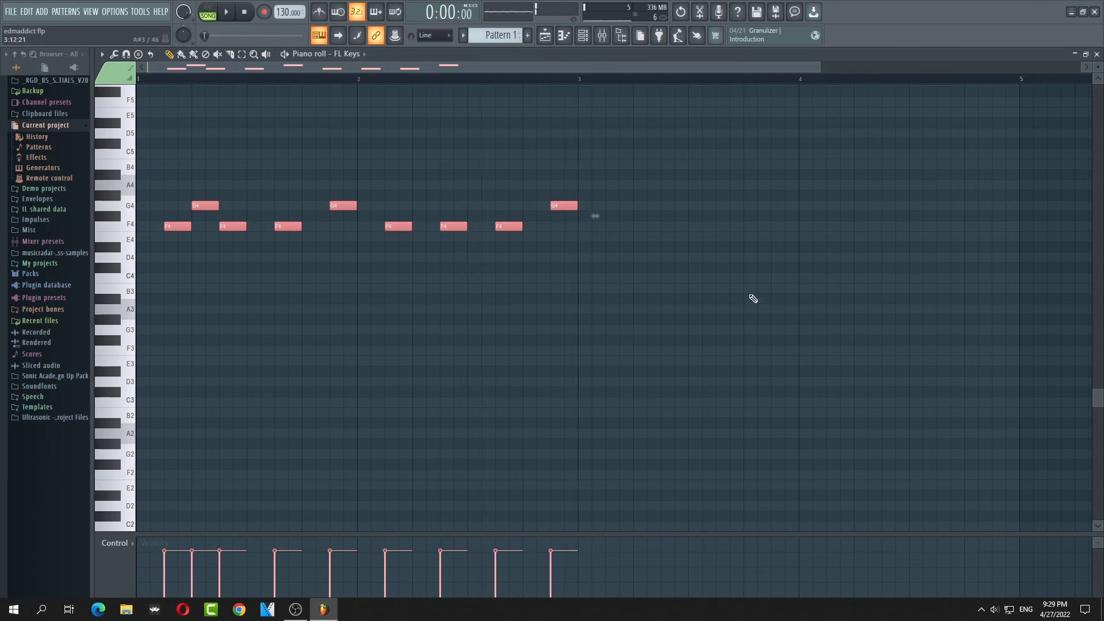
{"action": "left_click", "coordinate": [1096, 53]}
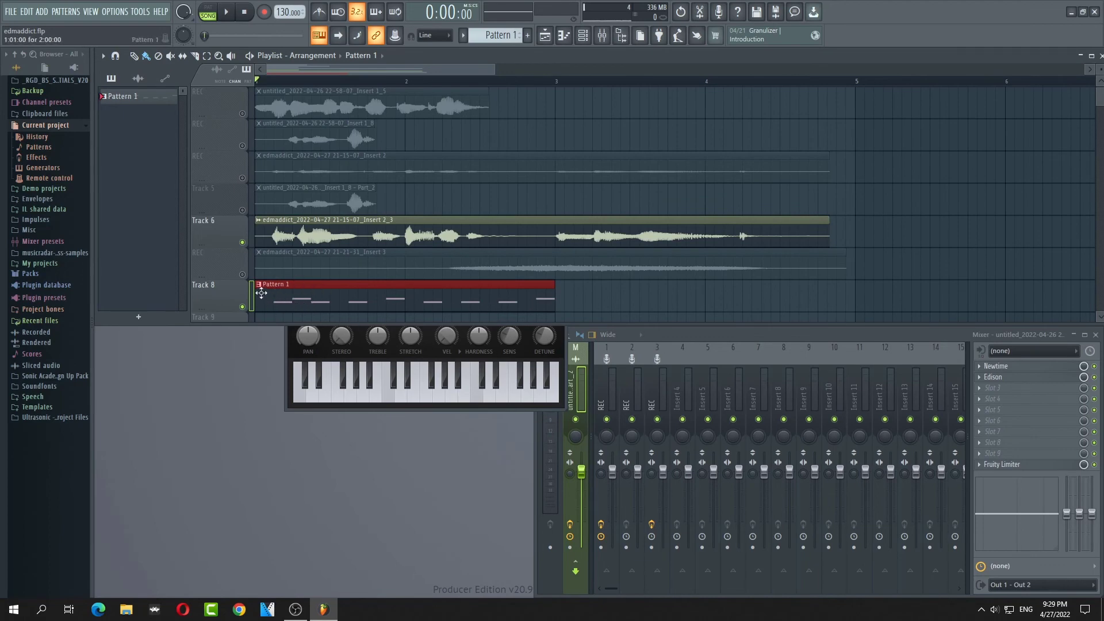
Delete every FL Keys note from Pattern 1 and close the FL Keys plugin.
{"action": "double_click", "coordinate": [345, 303]}
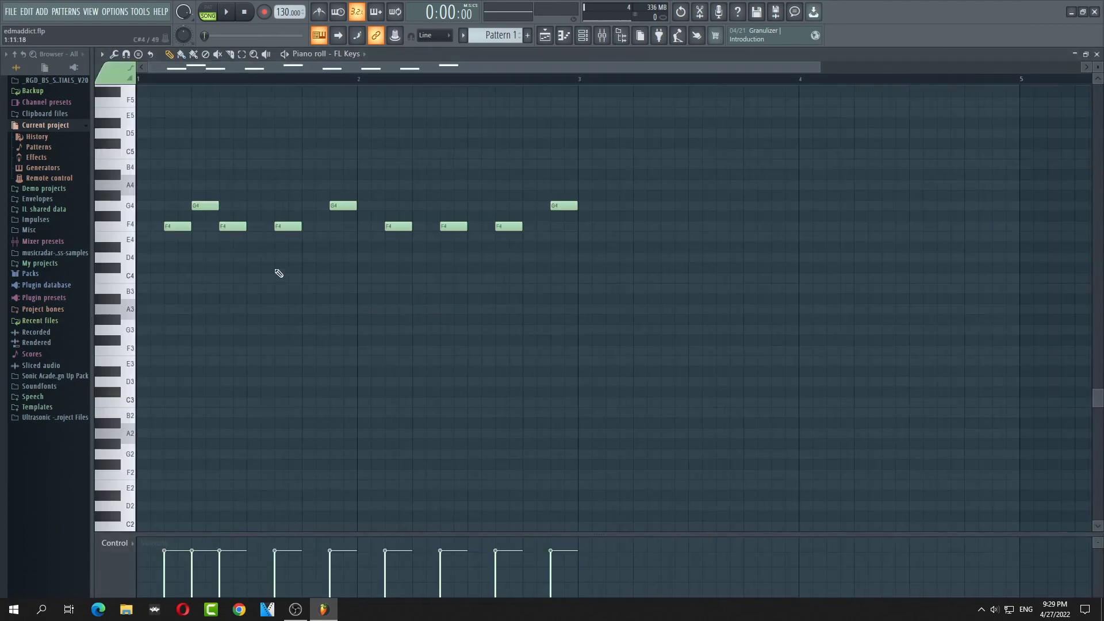
{"action": "left_click", "coordinate": [124, 231]}
{"action": "right_click", "coordinate": [564, 206]}
{"action": "right_click", "coordinate": [509, 226]}
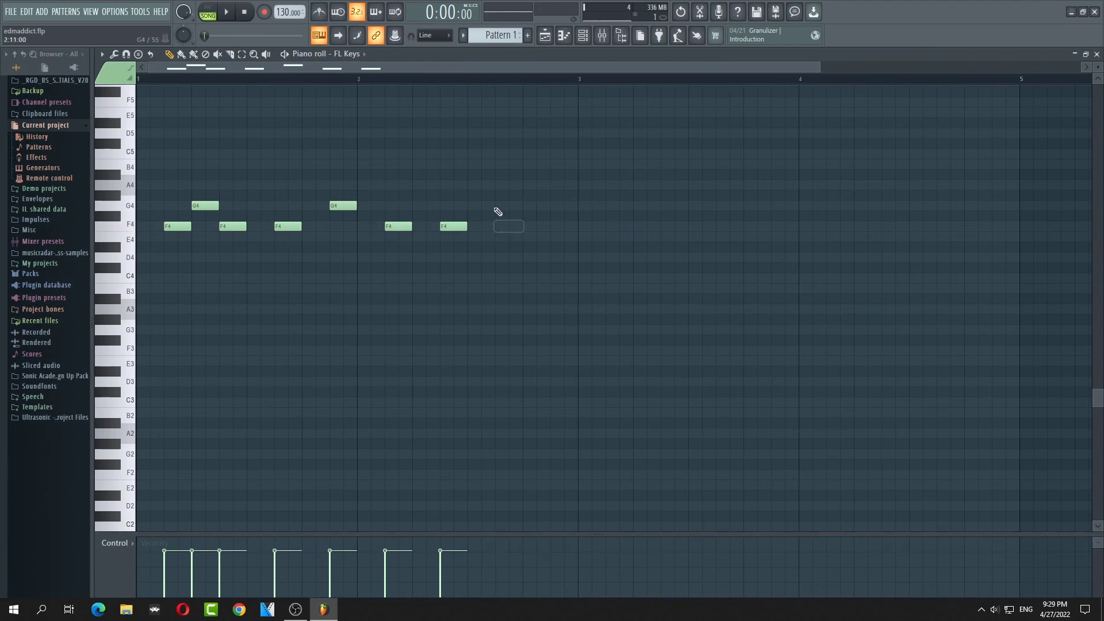
{"action": "right_click", "coordinate": [453, 226]}
{"action": "right_click", "coordinate": [399, 226]}
{"action": "right_click", "coordinate": [343, 206]}
{"action": "right_click", "coordinate": [288, 226]}
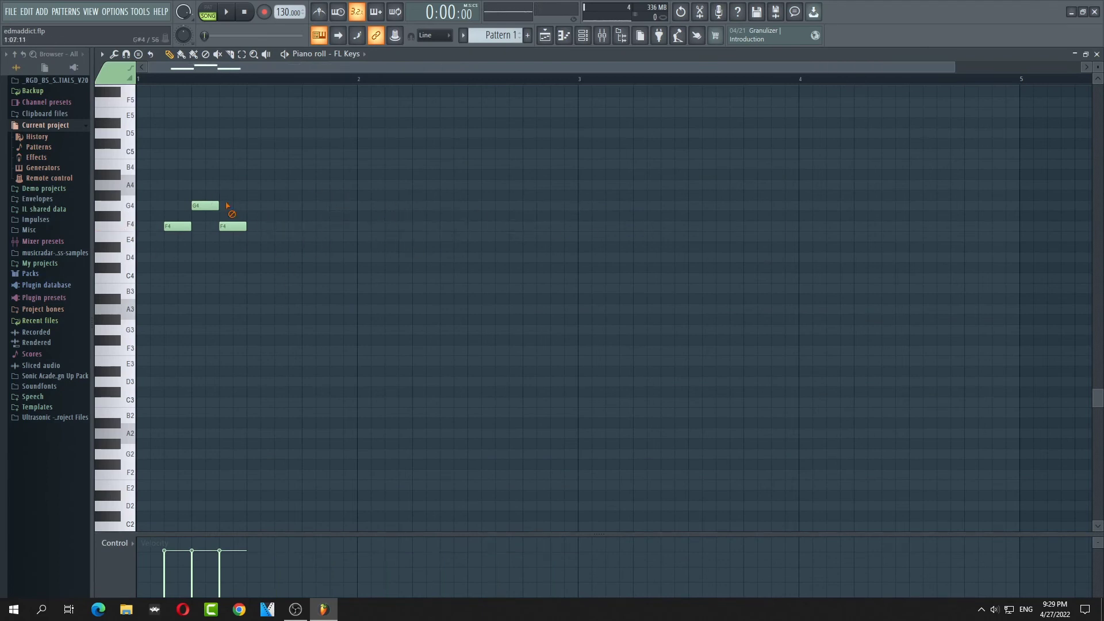
{"action": "right_click", "coordinate": [232, 226]}
{"action": "right_click", "coordinate": [205, 206]}
{"action": "right_click", "coordinate": [177, 226]}
{"action": "left_click", "coordinate": [1096, 54]}
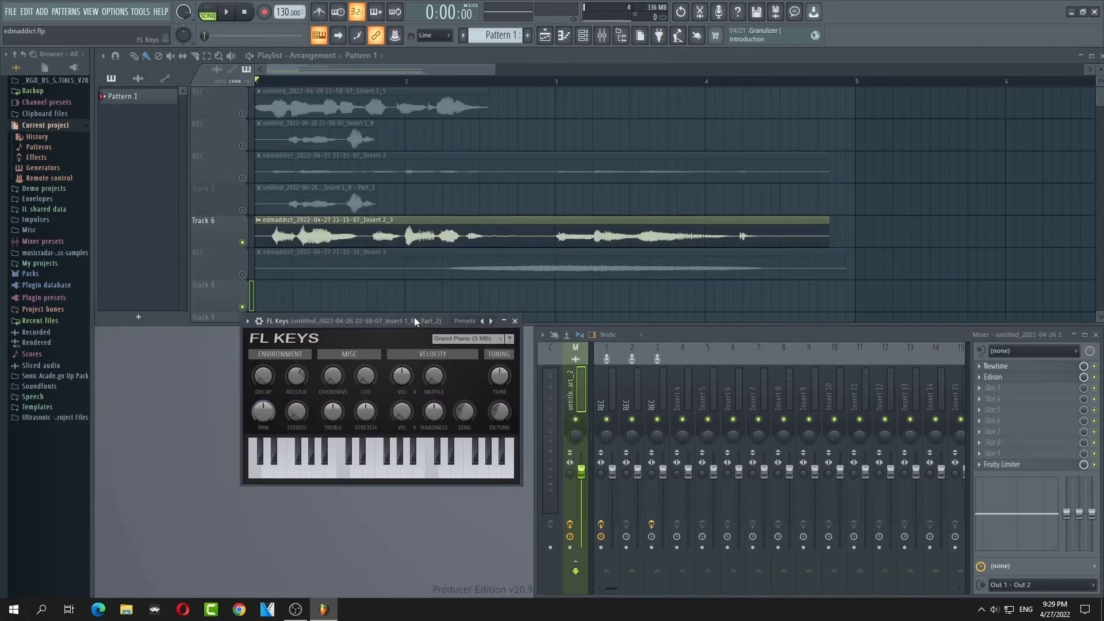
{"action": "left_click", "coordinate": [518, 320]}
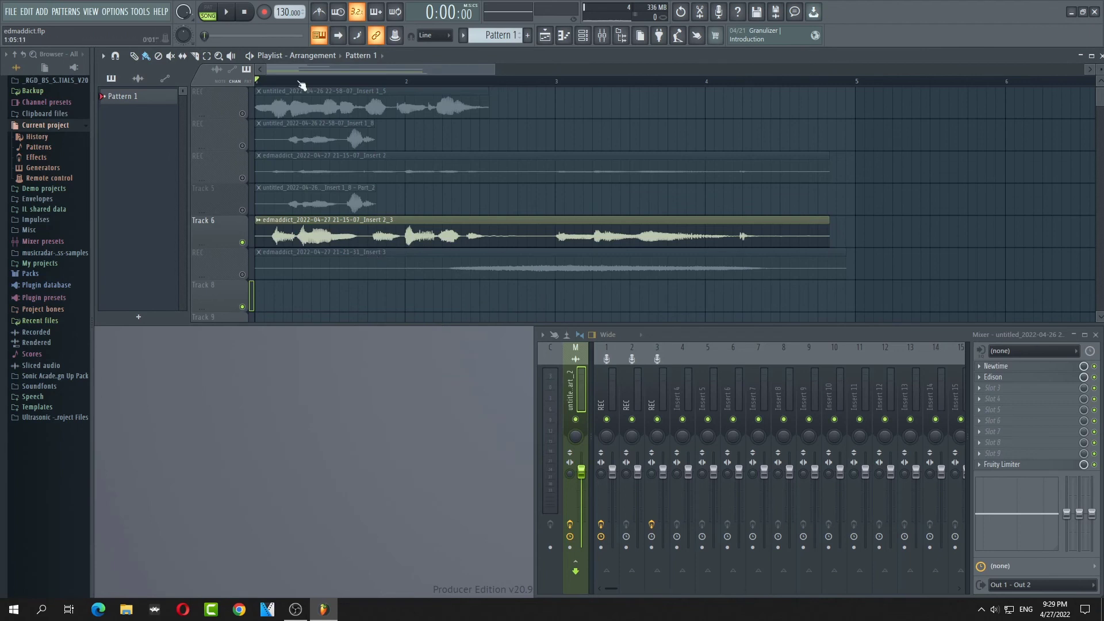
Arm mixer insert 3 for recording and choose audio into the playlist as an audio clip.
{"action": "left_click", "coordinate": [651, 547]}
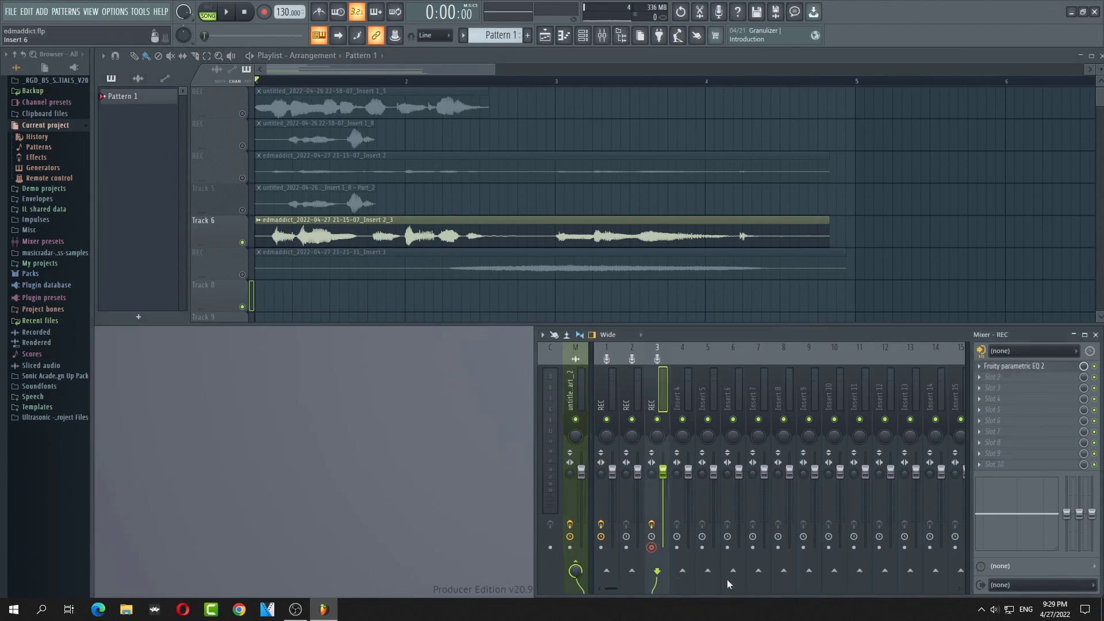
{"action": "left_click", "coordinate": [264, 12]}
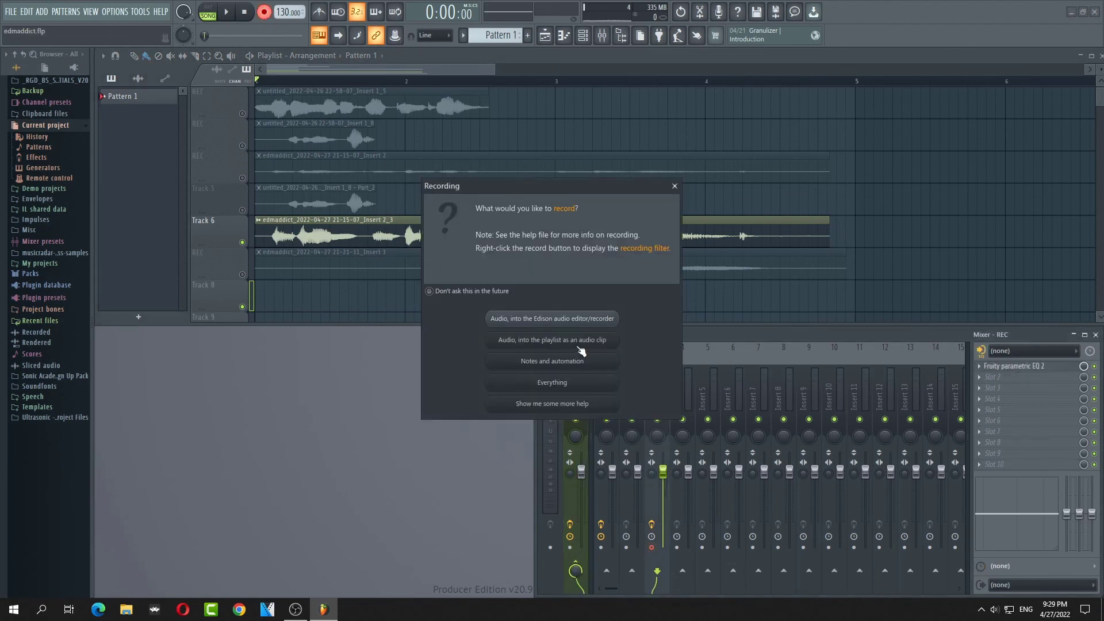
{"action": "left_click", "coordinate": [534, 341]}
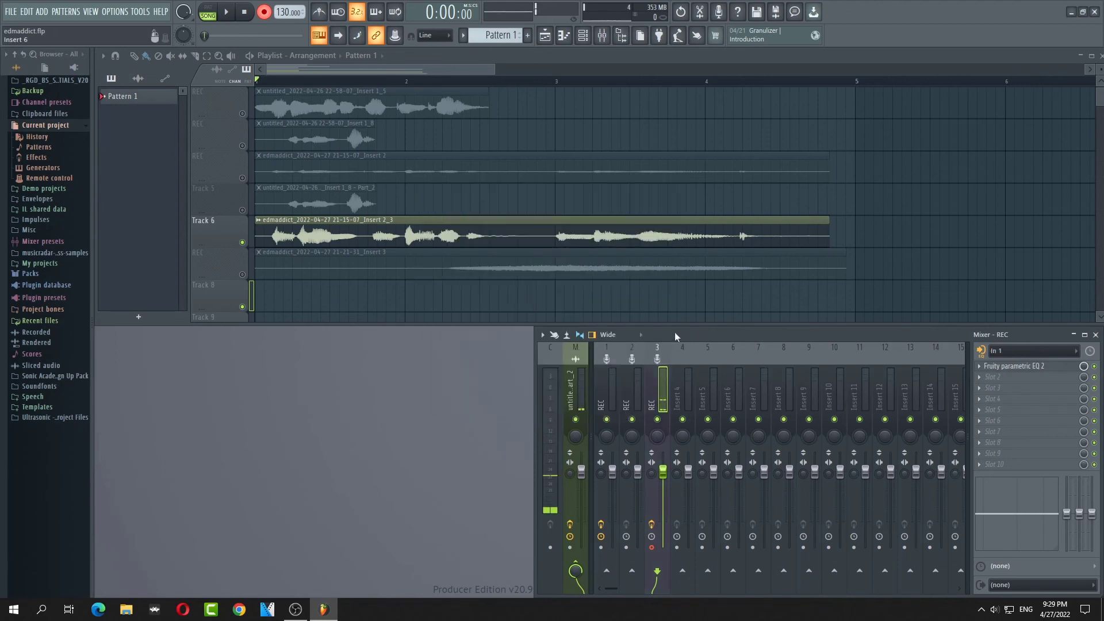
Record a short trial take, mute the Track 6 vocal and delete the trial clip from Track 8.
{"action": "left_click", "coordinate": [228, 12]}
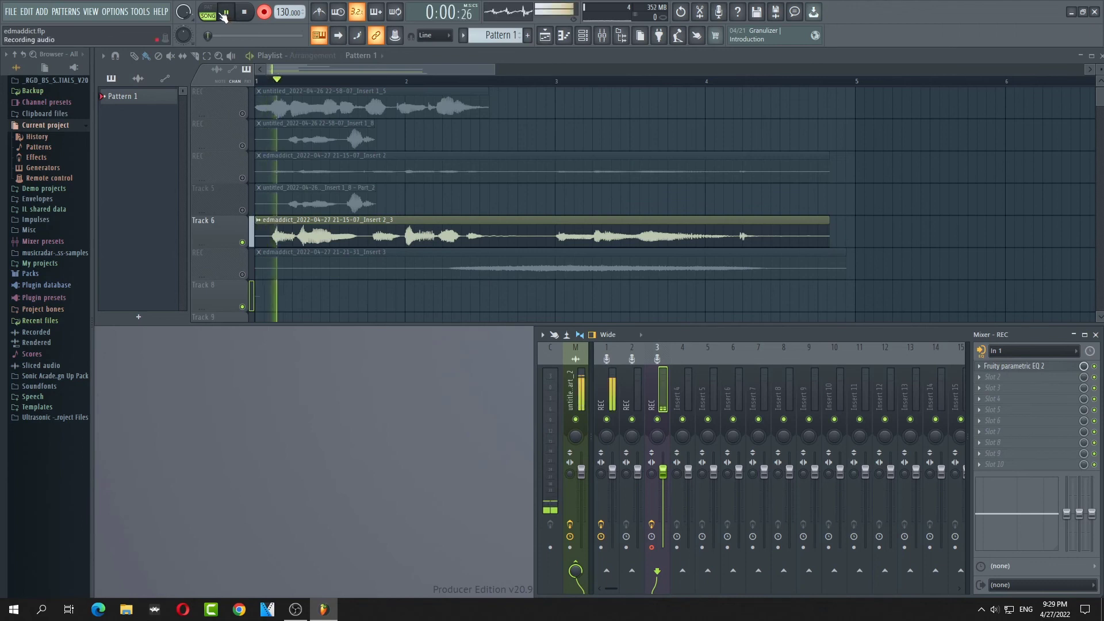
{"action": "left_click", "coordinate": [242, 242]}
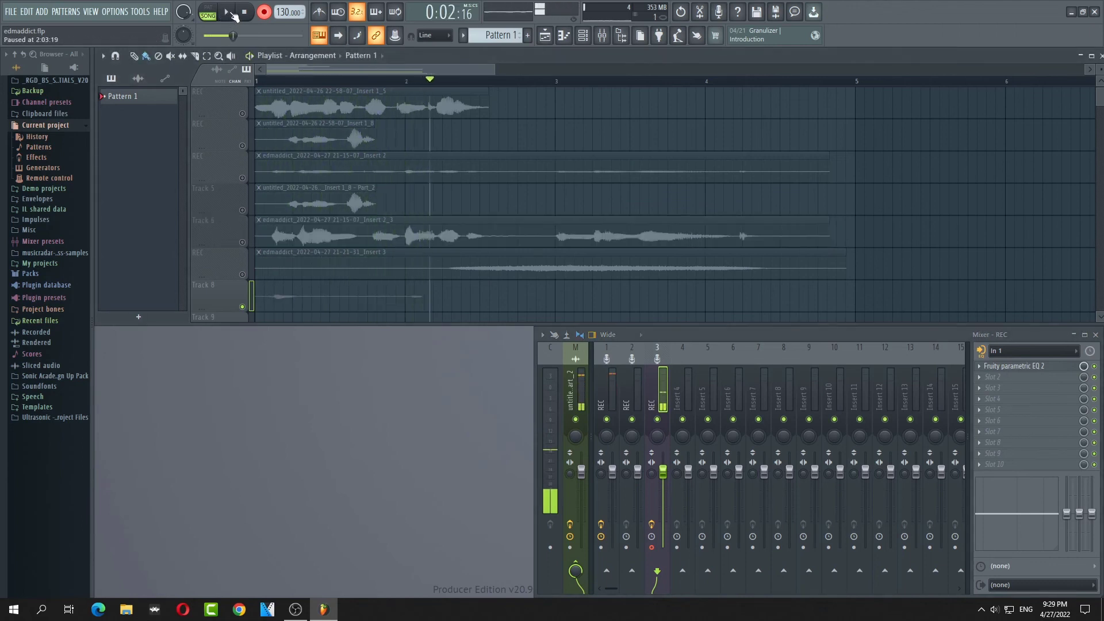
{"action": "key", "text": "space"}
{"action": "right_click", "coordinate": [326, 297]}
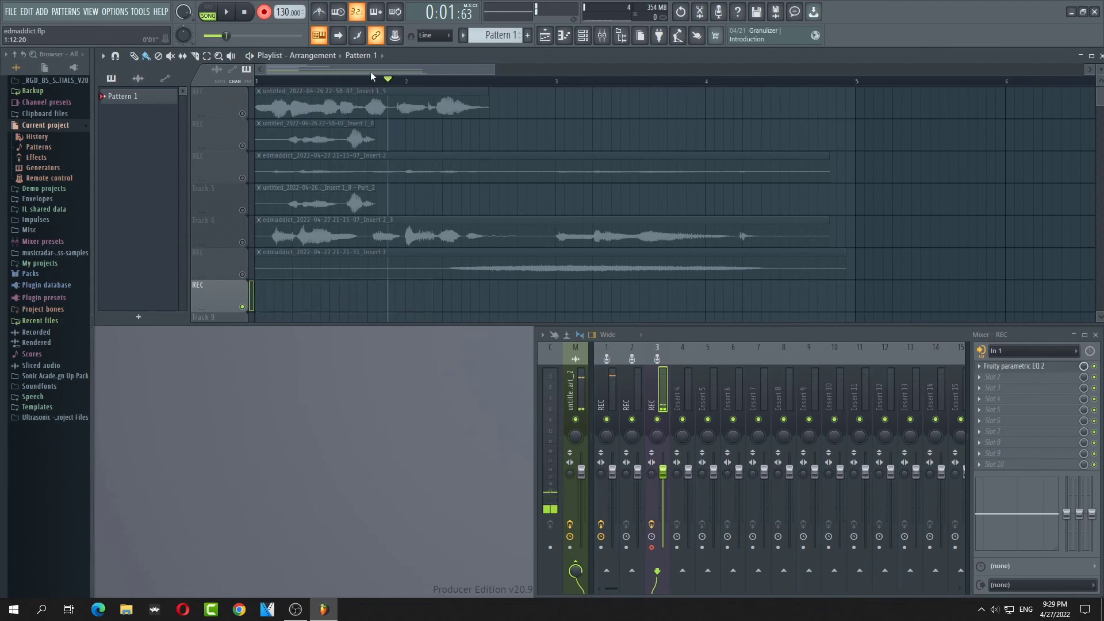
Record a new vocal take on Track 8 from the start of the song.
{"action": "left_click_drag", "start_coordinate": [382, 81], "coordinate": [256, 76]}
{"action": "key", "text": "space"}
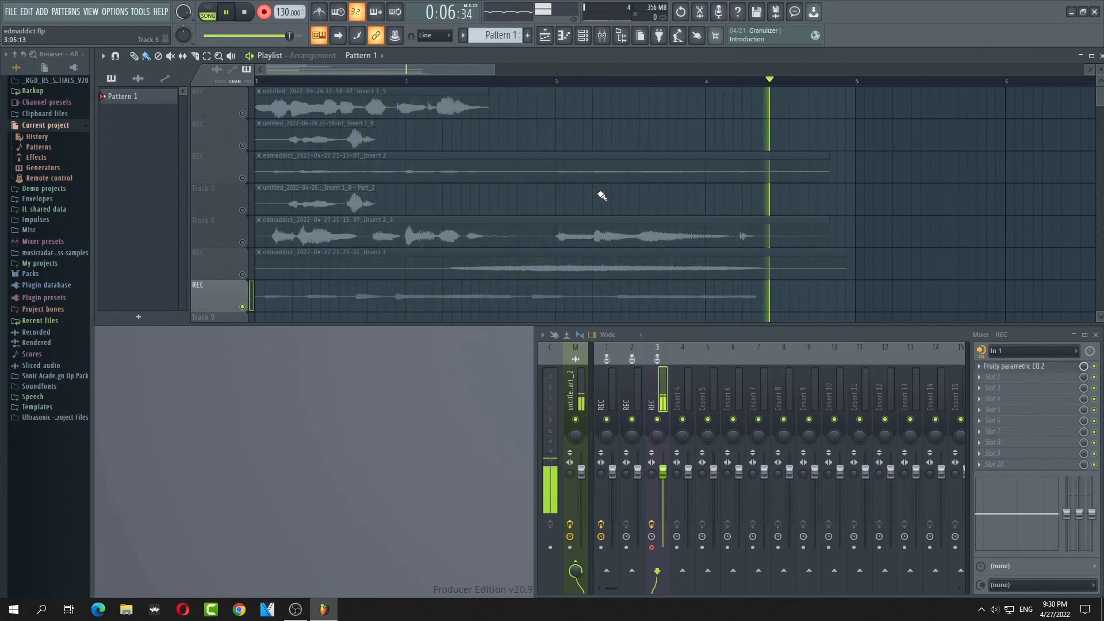
{"action": "key", "text": "space"}
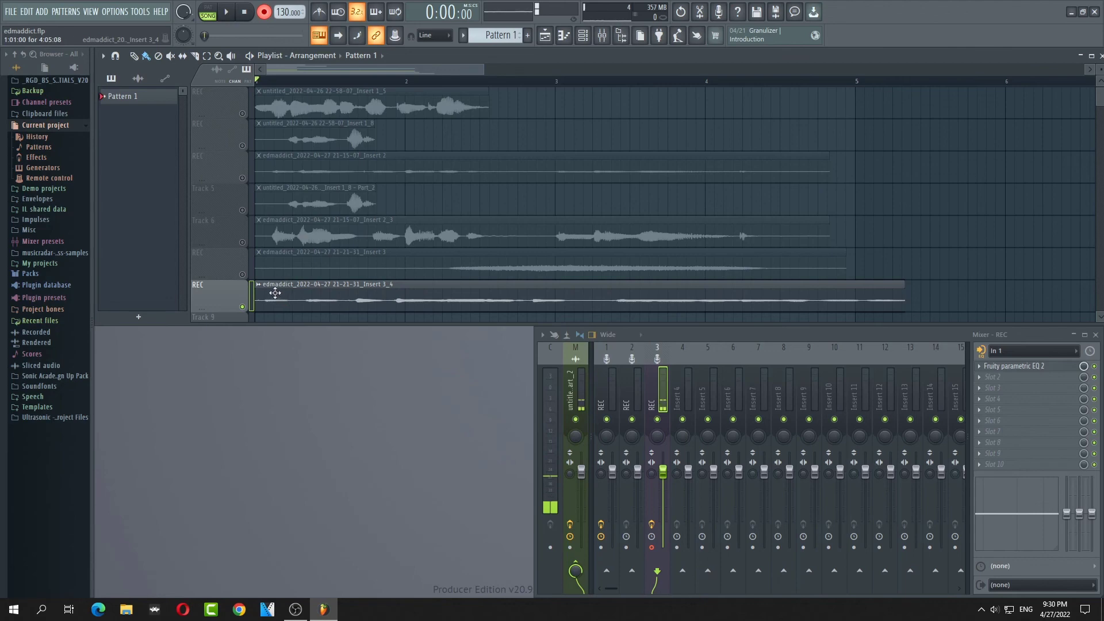
Open the new Track 8 recording in Edison and convert it to a score dumped to the piano roll.
{"action": "left_click", "coordinate": [259, 284]}
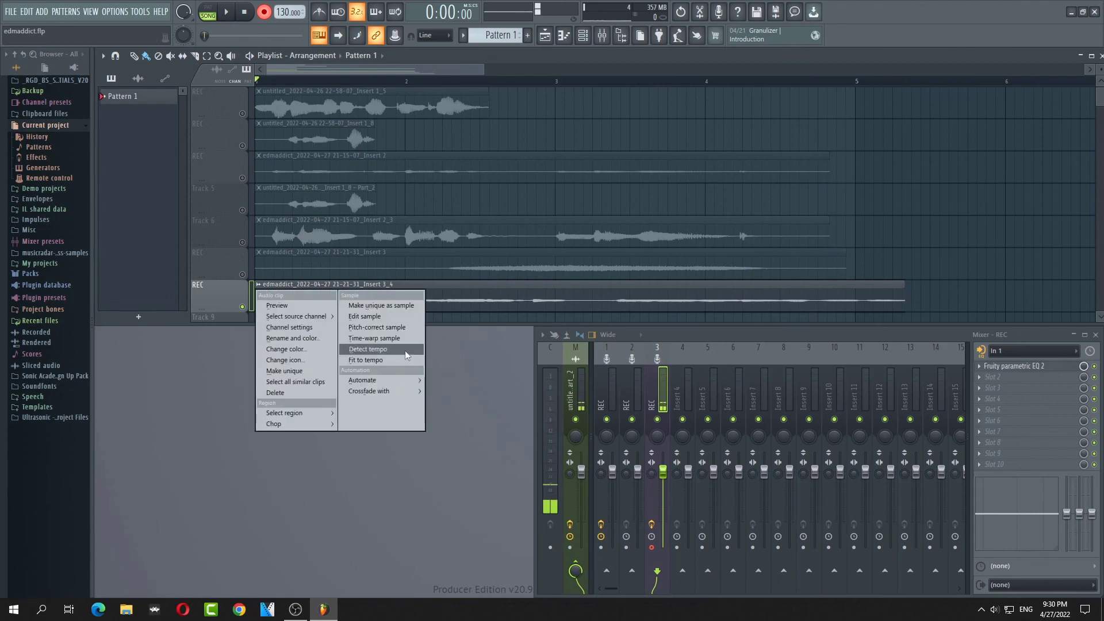
{"action": "left_click", "coordinate": [397, 317]}
{"action": "left_click", "coordinate": [401, 201]}
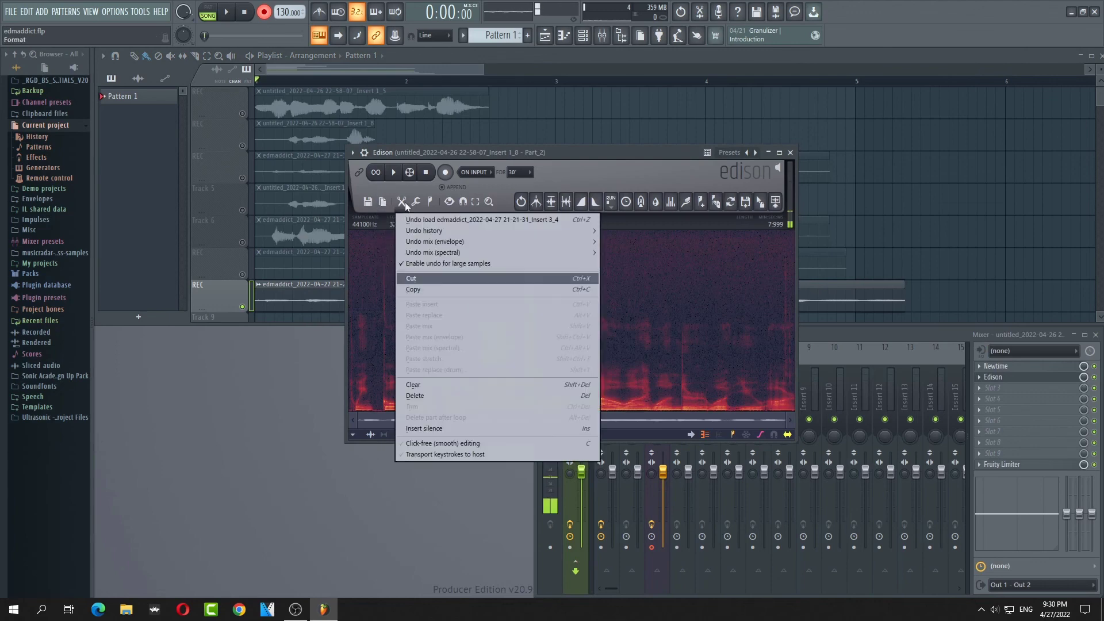
{"action": "left_click", "coordinate": [416, 202]}
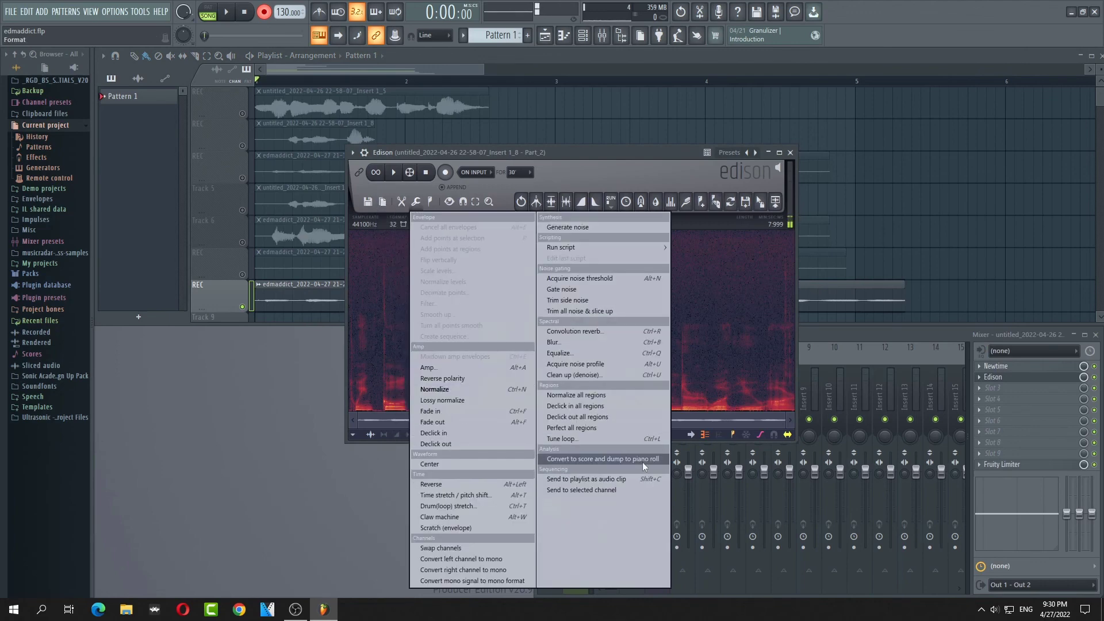
{"action": "left_click", "coordinate": [643, 457]}
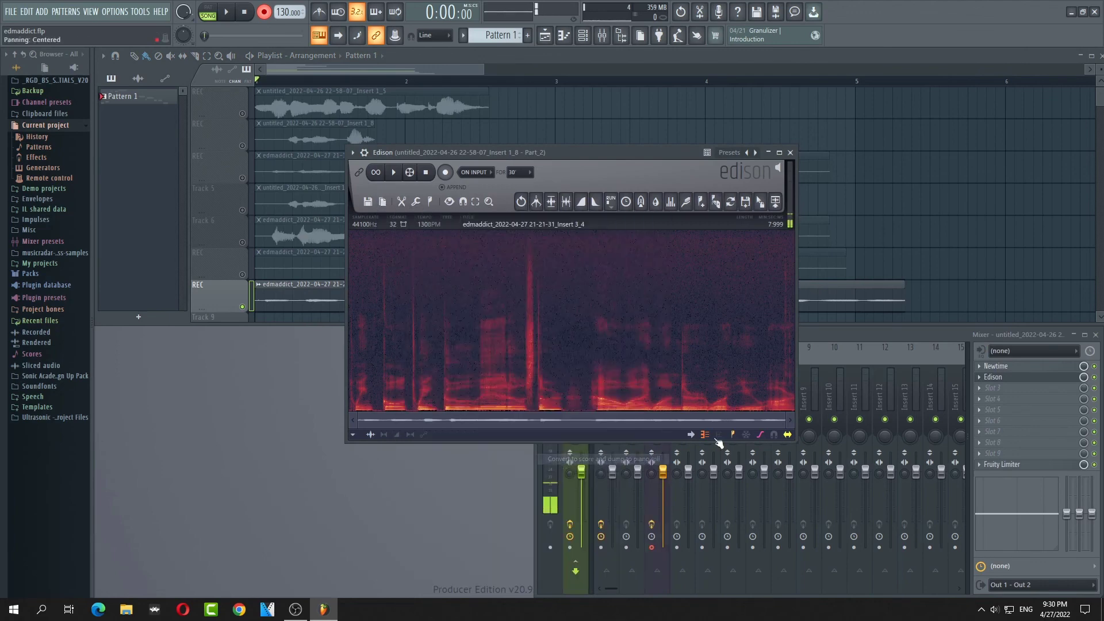
{"action": "left_click", "coordinate": [790, 153]}
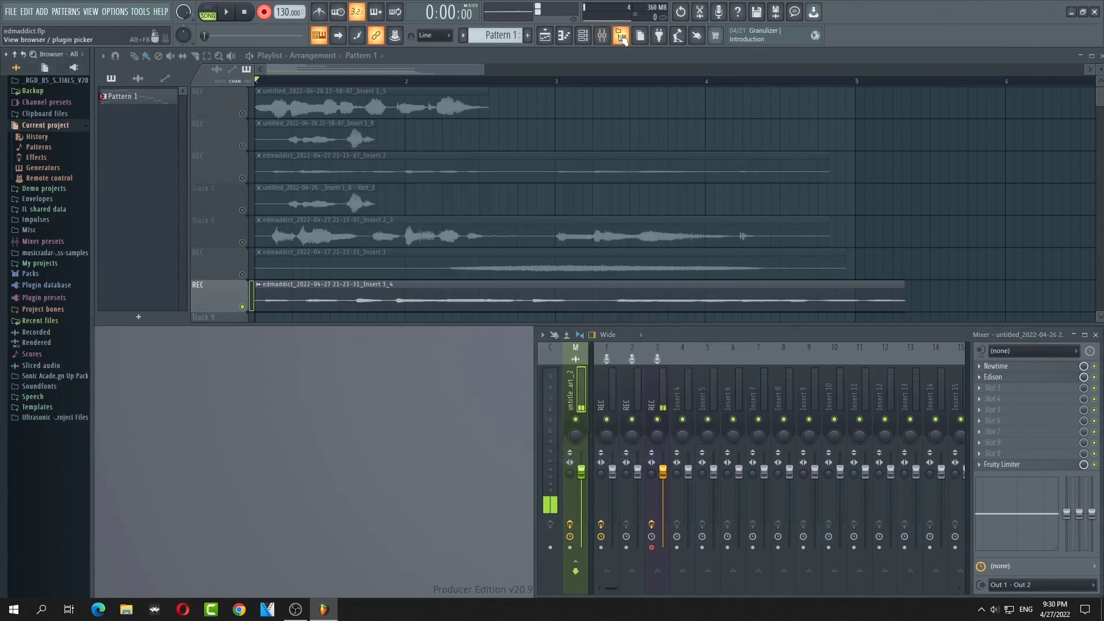
Open the piano roll of the Insert 1_3 channel and examine the notes converted from the recording.
{"action": "left_click", "coordinate": [583, 35]}
{"action": "right_click", "coordinate": [505, 161]}
{"action": "left_click", "coordinate": [527, 157]}
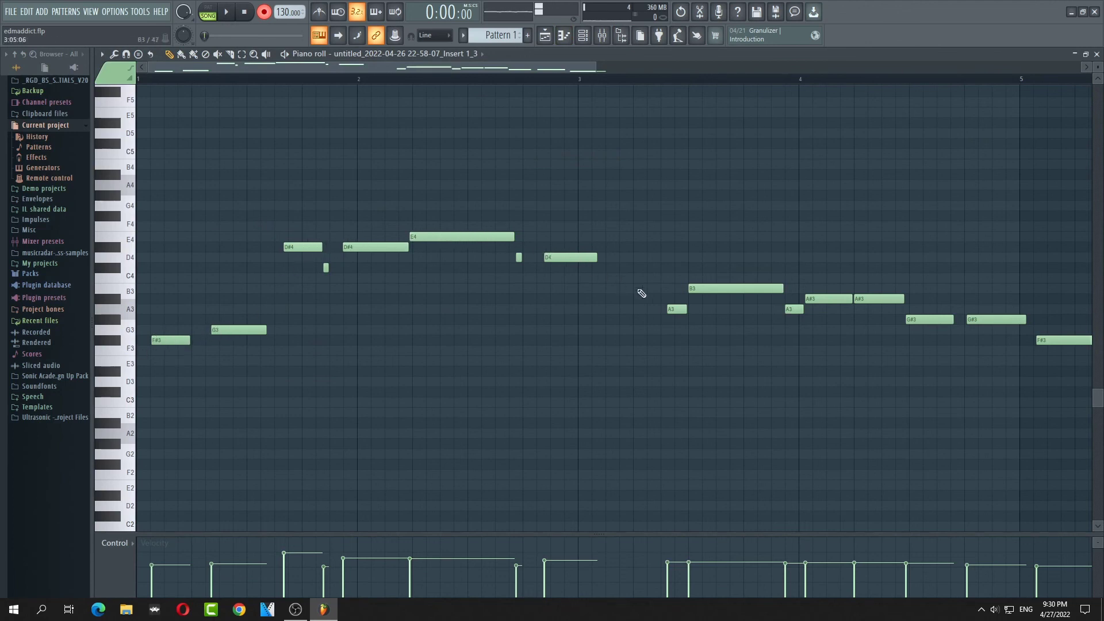
{"action": "left_click_drag", "start_coordinate": [594, 68], "coordinate": [860, 86]}
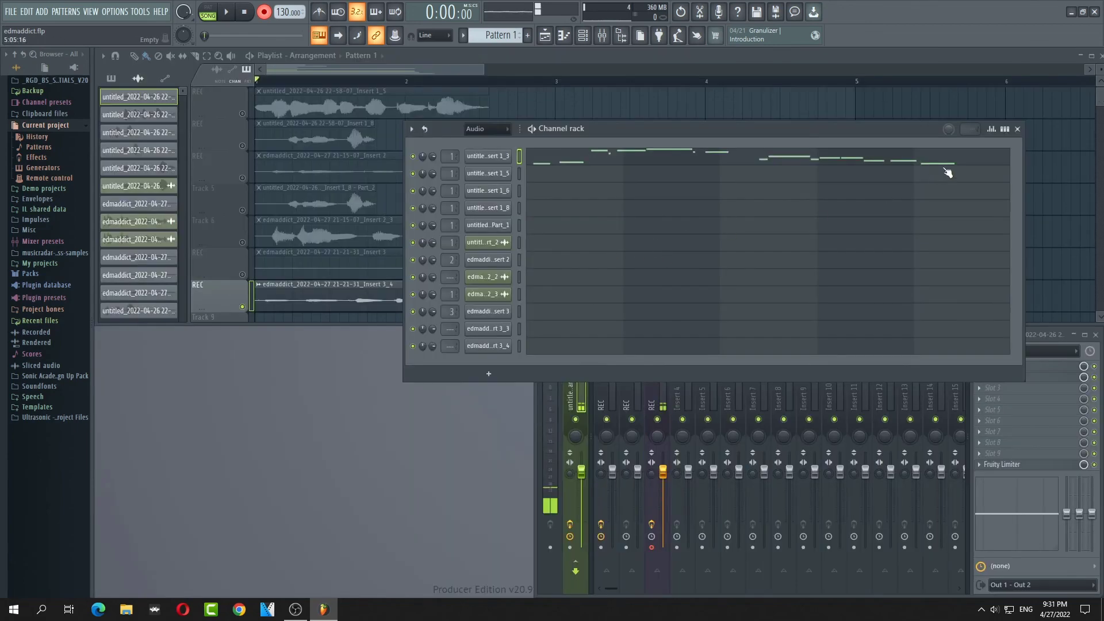
{"action": "left_click", "coordinate": [1017, 129]}
Delete the new vocal recording's clip from Track 8.
{"action": "left_click", "coordinate": [317, 301]}
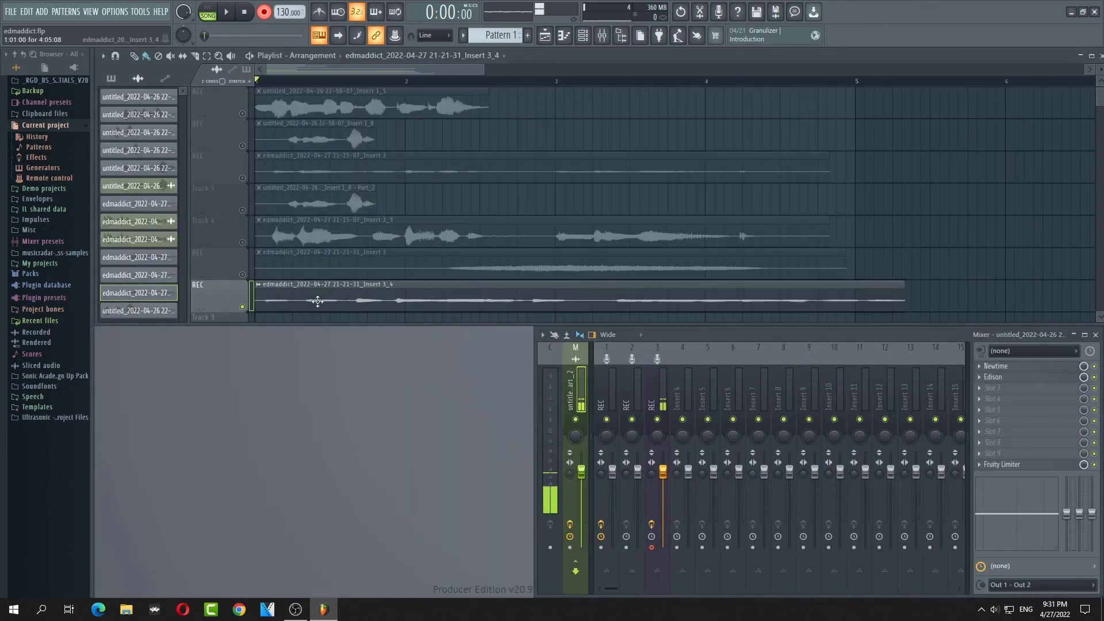
{"action": "double_click", "coordinate": [317, 301]}
{"action": "left_click", "coordinate": [419, 119]}
{"action": "key", "text": "Delete"}
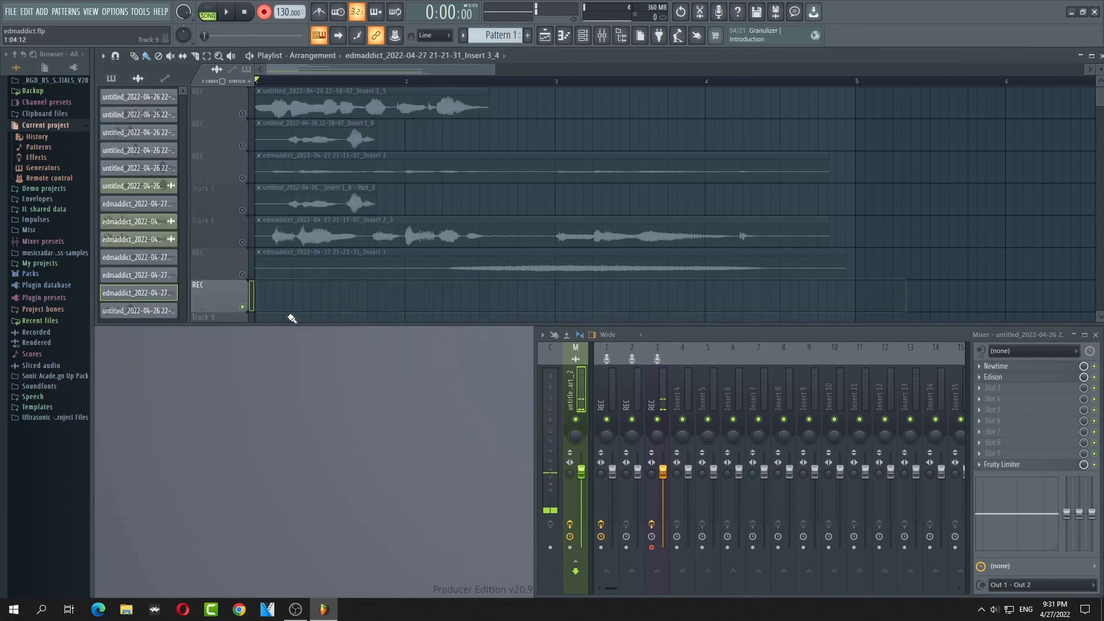
Disarm mixer insert 3 and set its audio input to (none).
{"action": "left_click", "coordinate": [652, 548]}
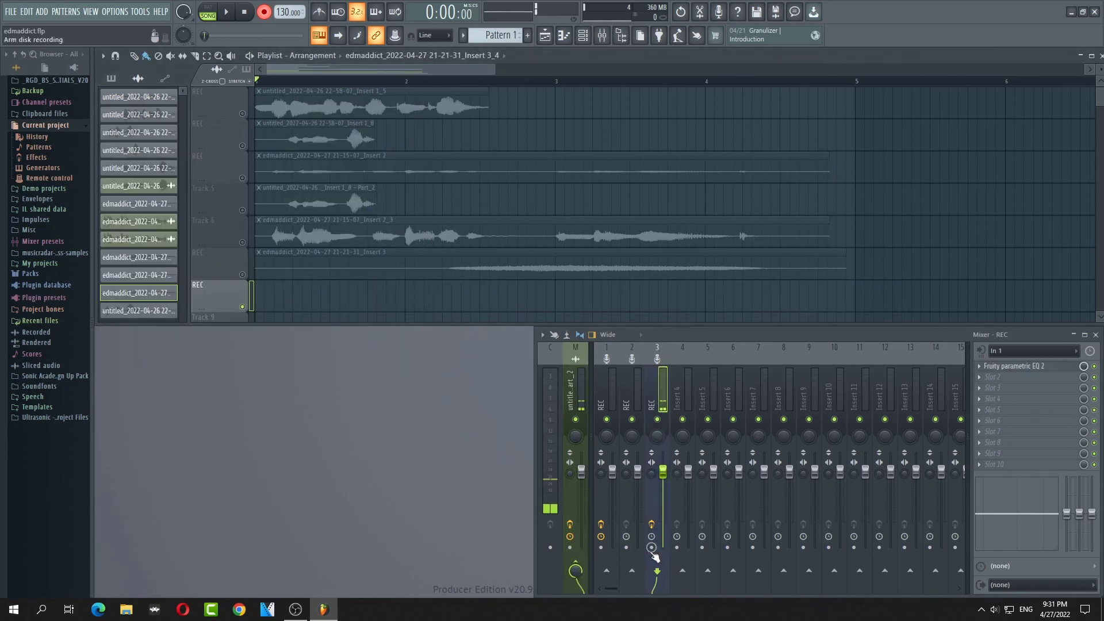
{"action": "left_click", "coordinate": [1010, 352]}
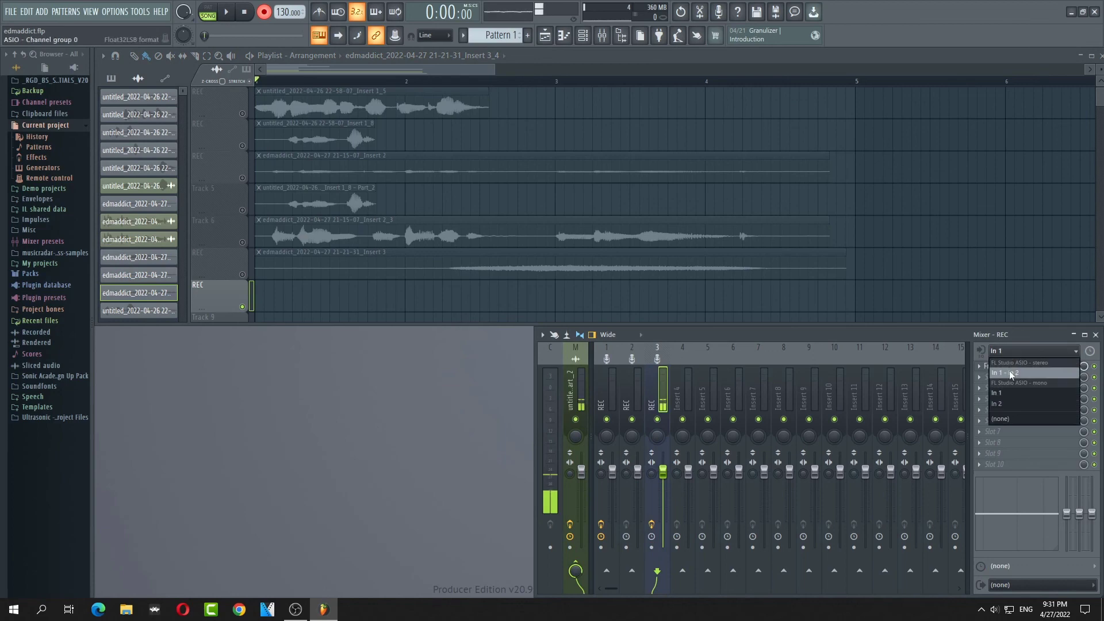
{"action": "left_click", "coordinate": [1010, 418]}
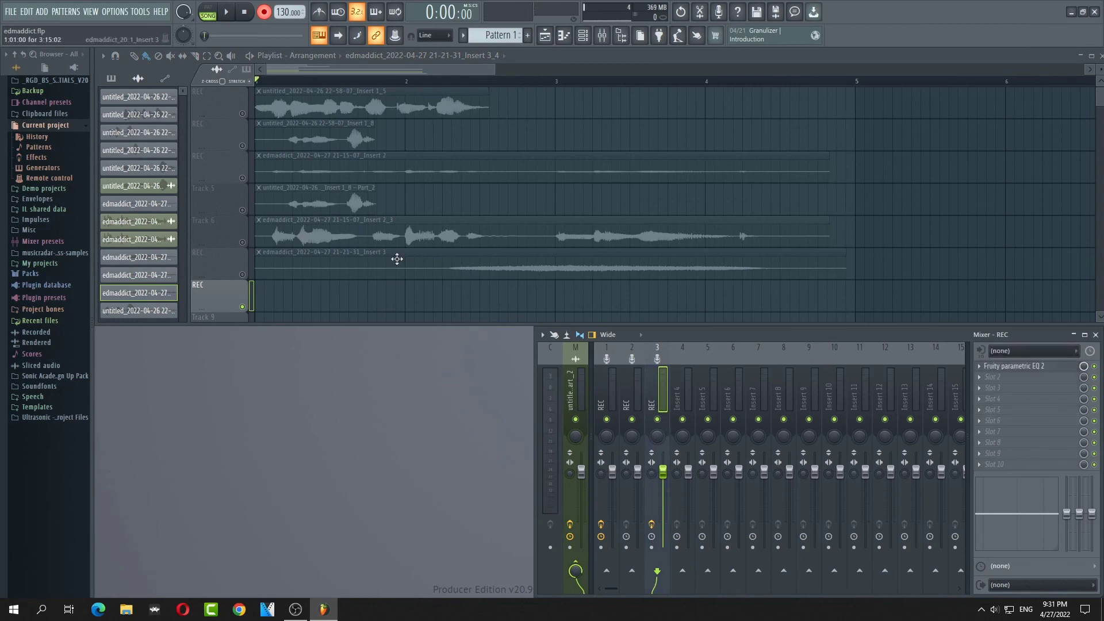
Mute the empty Track 8 and leave the vocal track directly above it muted.
{"action": "left_click", "coordinate": [244, 276]}
{"action": "left_click", "coordinate": [243, 307]}
{"action": "left_click", "coordinate": [242, 274]}
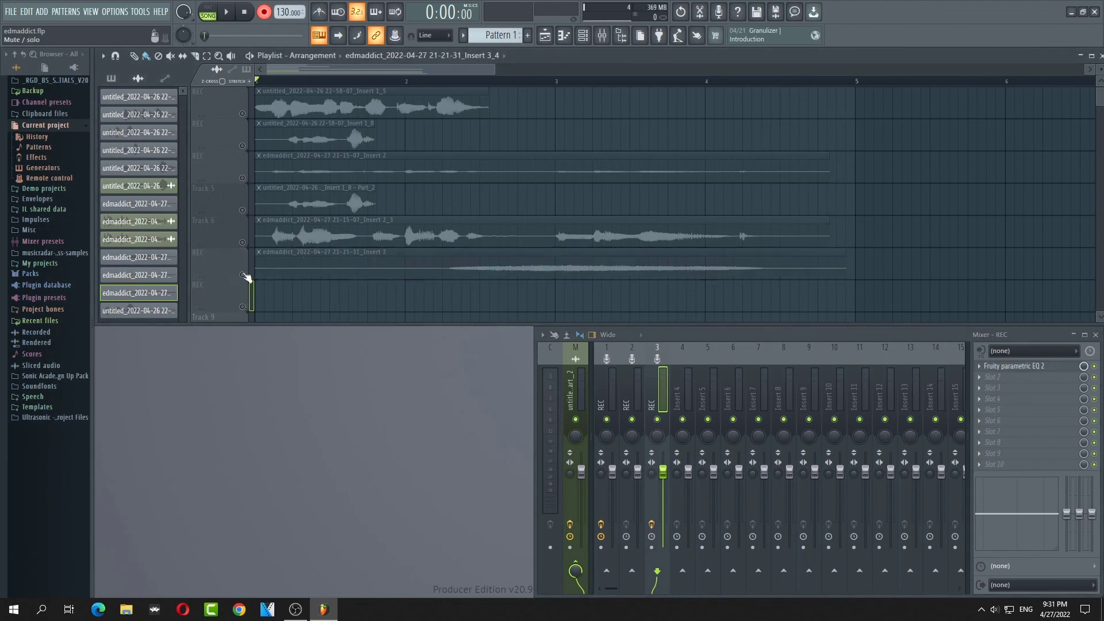
{"action": "left_click", "coordinate": [242, 275]}
{"action": "left_click", "coordinate": [242, 274]}
Select mixer insert 1 to view its effect chain.
{"action": "left_click_drag", "start_coordinate": [753, 337], "coordinate": [746, 337]}
{"action": "left_click", "coordinate": [624, 392]}
{"action": "left_click", "coordinate": [598, 392]}
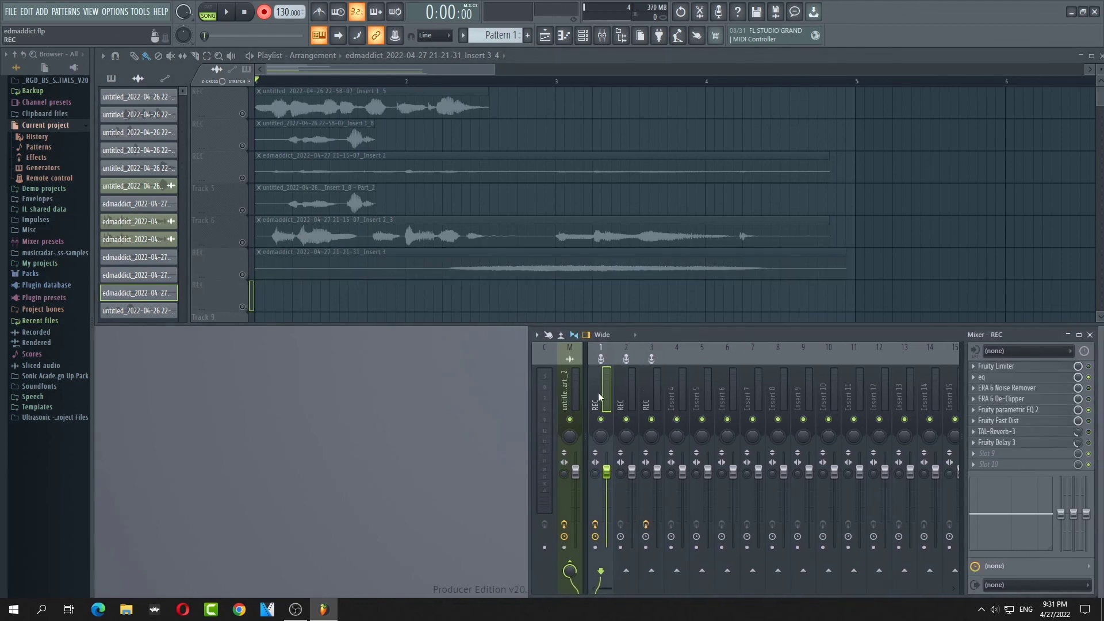